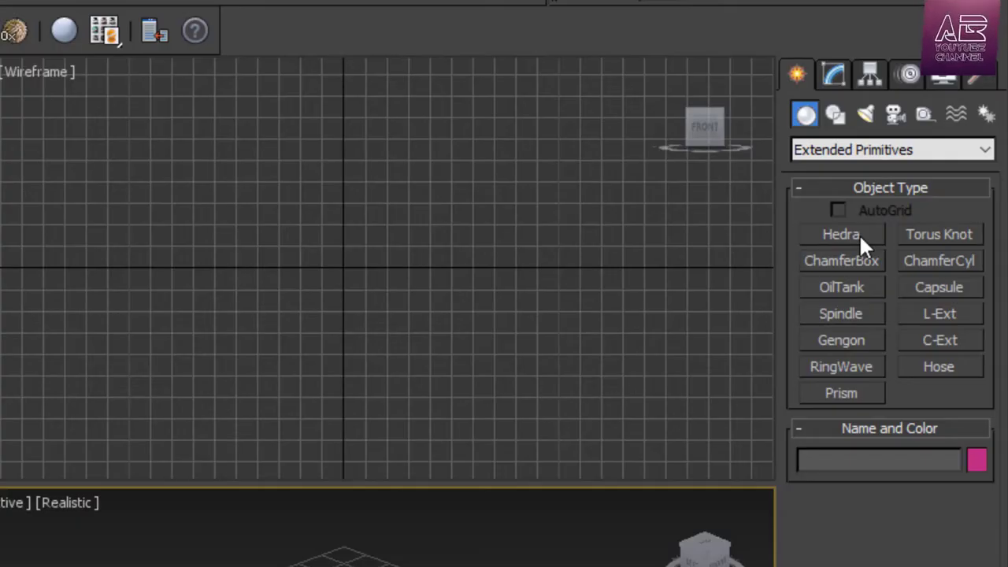
Step: Create a hedra with a radius of about 2.06' in the Top viewport, up and to the left of the origin
click(864, 236)
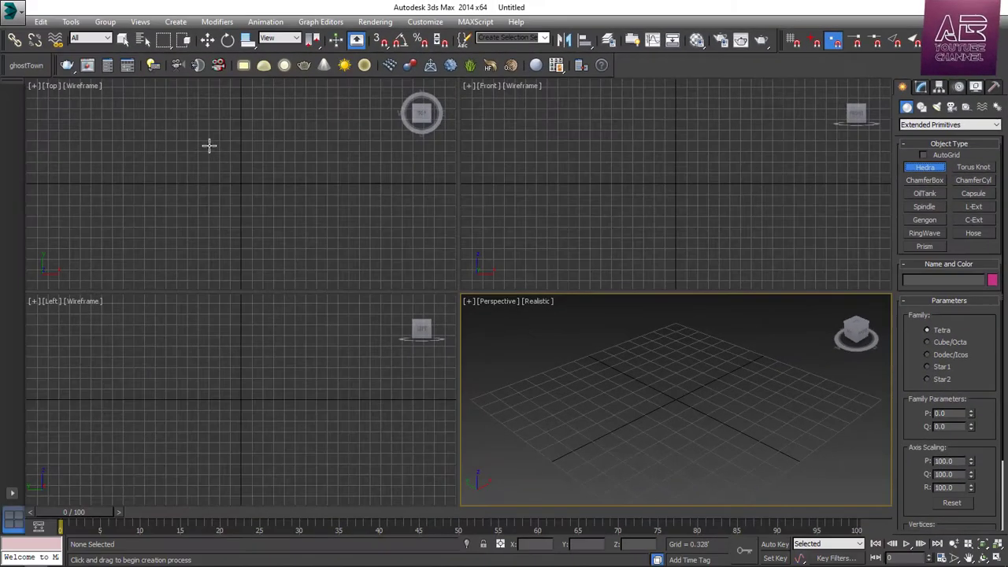
drag(207, 144, 255, 191)
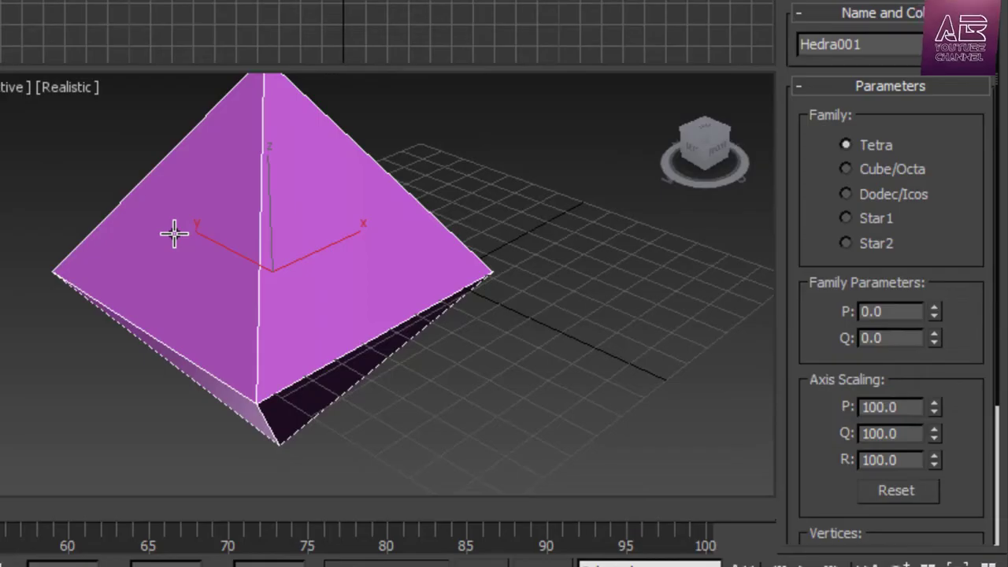
right_click(174, 234)
scroll(892, 47, down, 2)
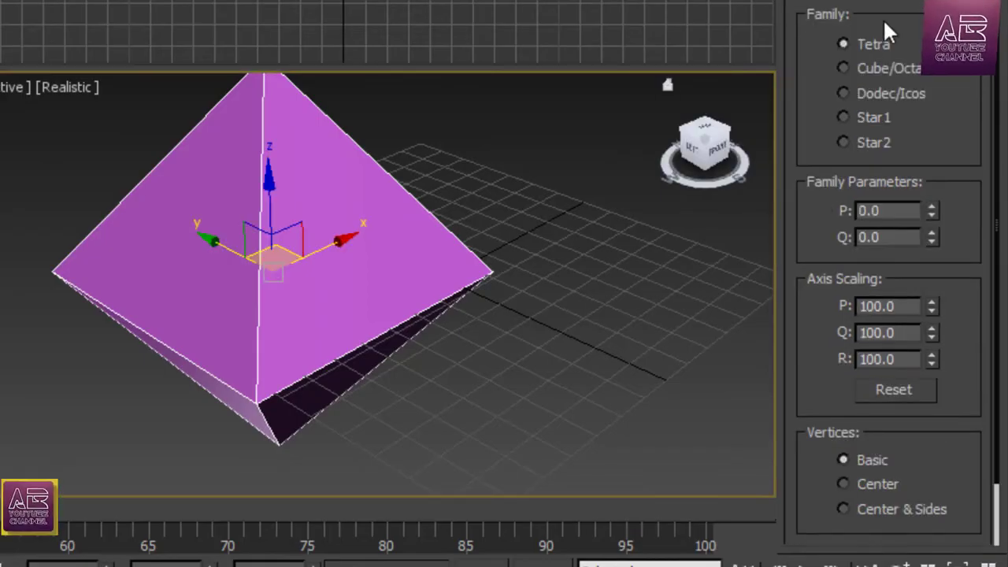
drag(950, 77, 952, 121)
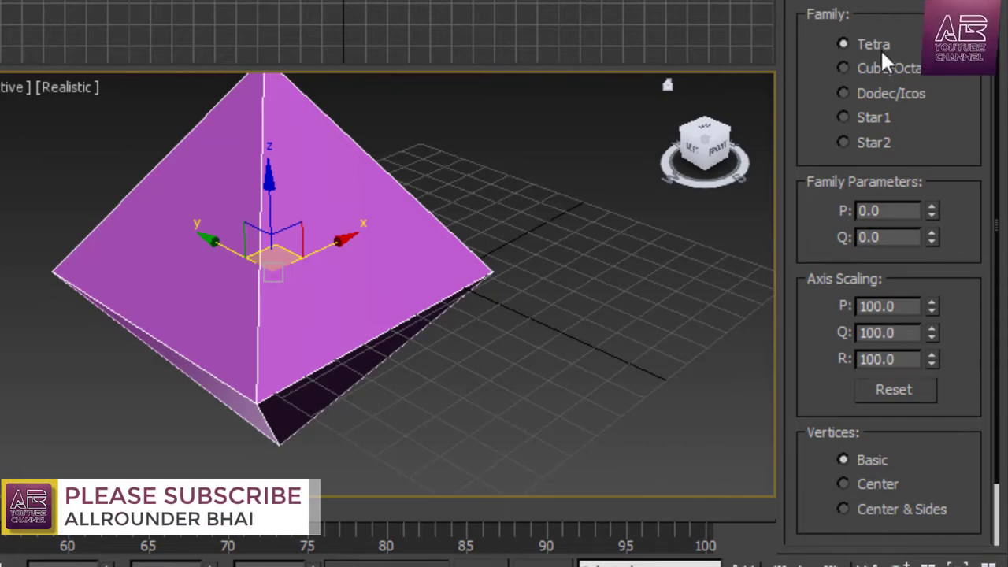
drag(716, 146, 891, 101)
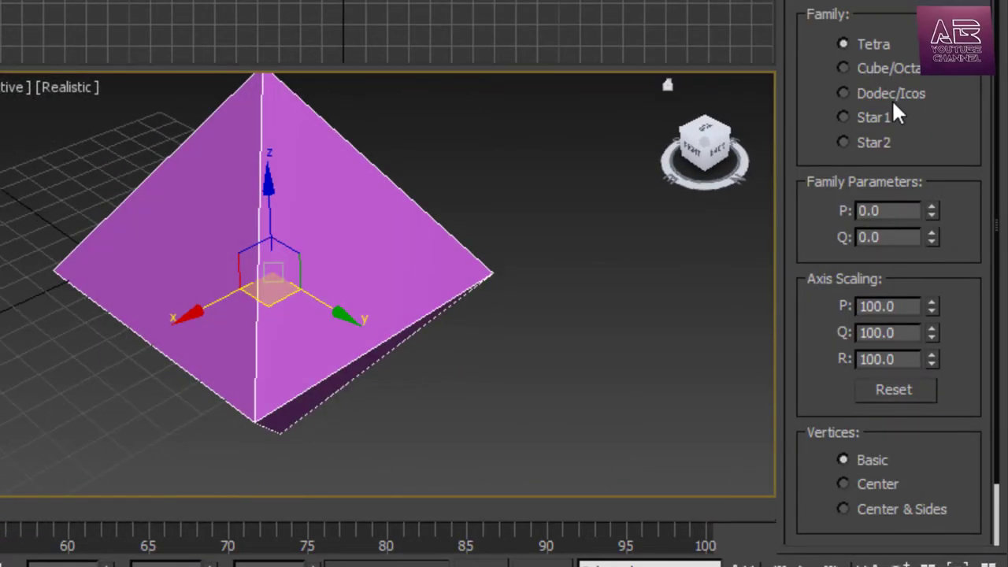
Step: Try the Cube/Octa, Dodec/Icos and Star1 families on the hedra, ending on Star2
click(845, 69)
drag(705, 146, 779, 159)
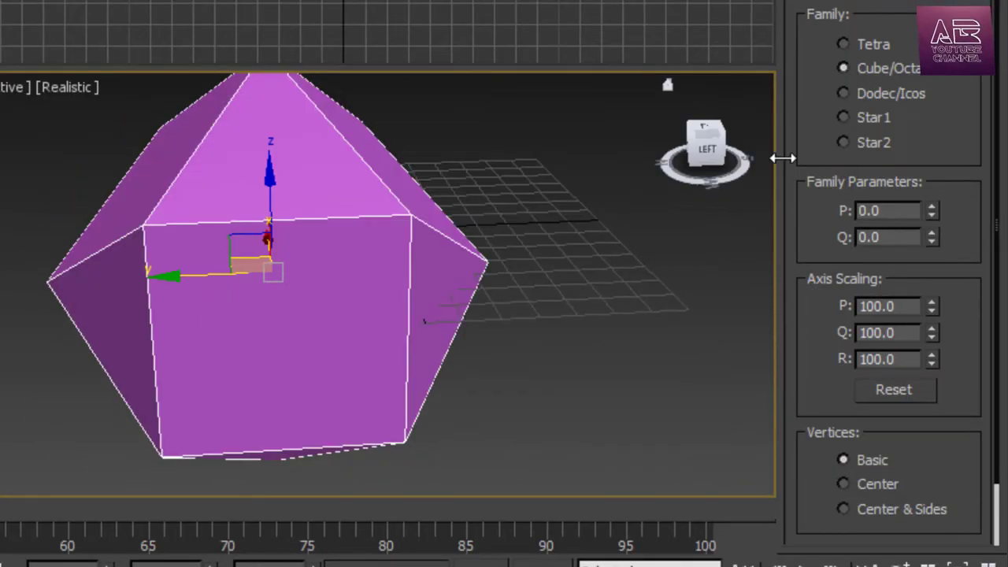
click(844, 93)
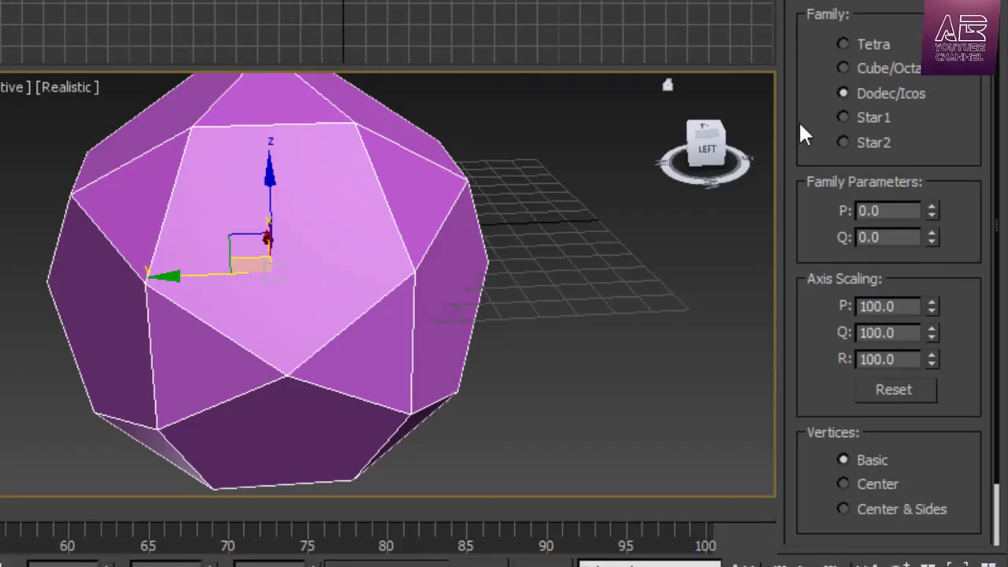
drag(706, 148, 753, 164)
click(843, 116)
click(858, 140)
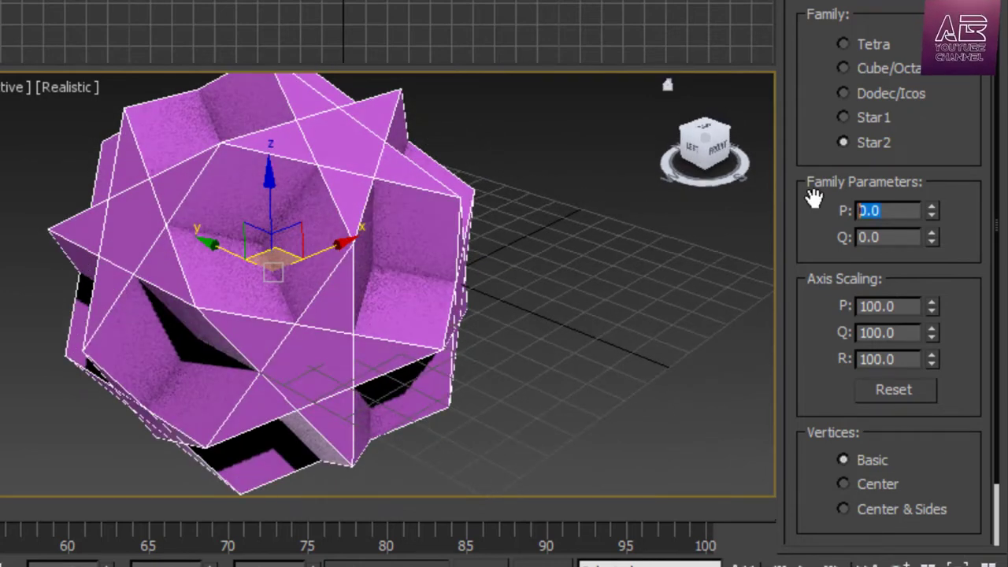
Step: Set the hedra's family parameters to P 0.33 and Q 0.34
click(880, 238)
drag(932, 210, 928, 165)
drag(931, 237, 947, 182)
drag(705, 147, 665, 132)
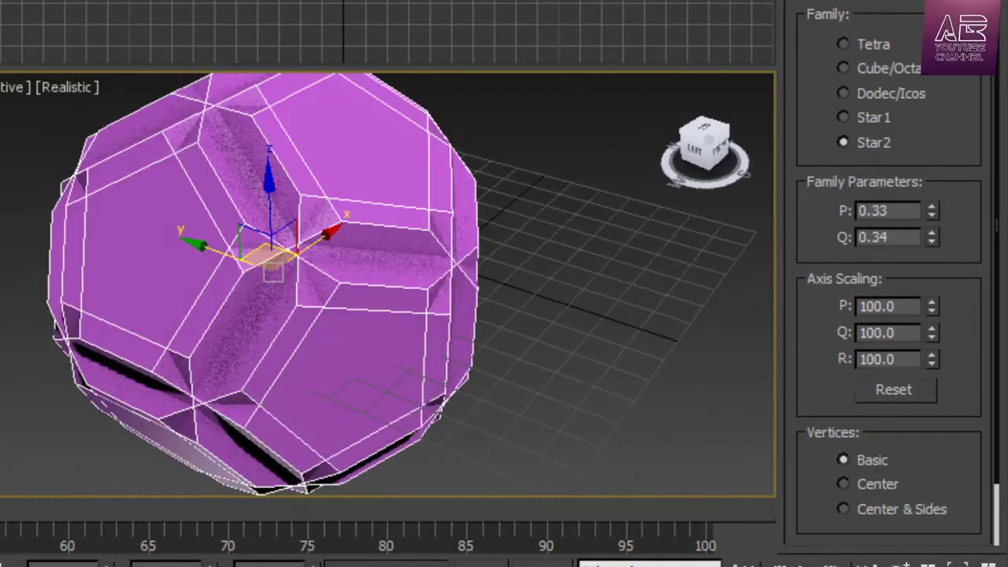
Step: Cycle the hedra's family through Star1, Dodec/Icos and Cube/Octa, ending on Tetra
click(860, 112)
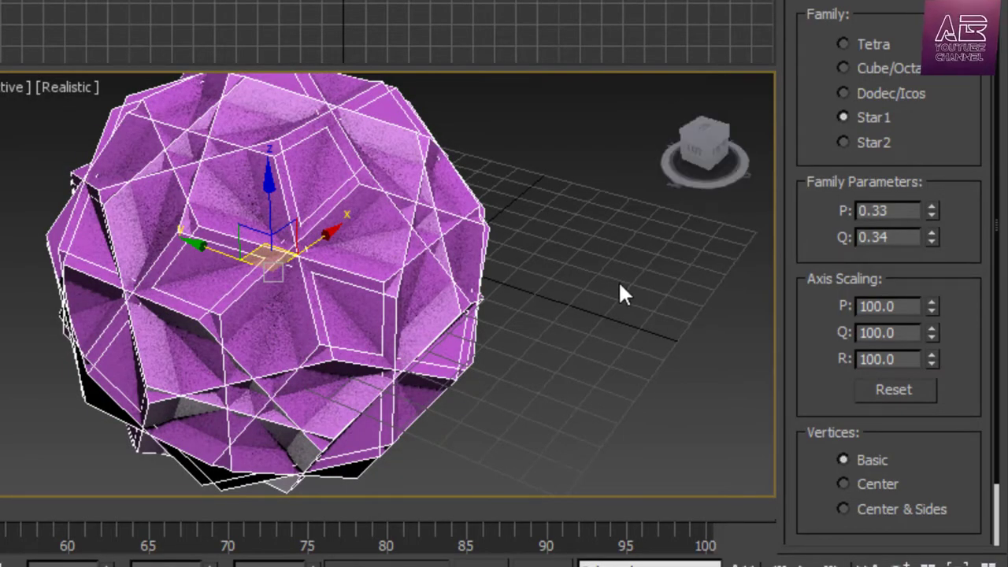
scroll(472, 185, up, 3)
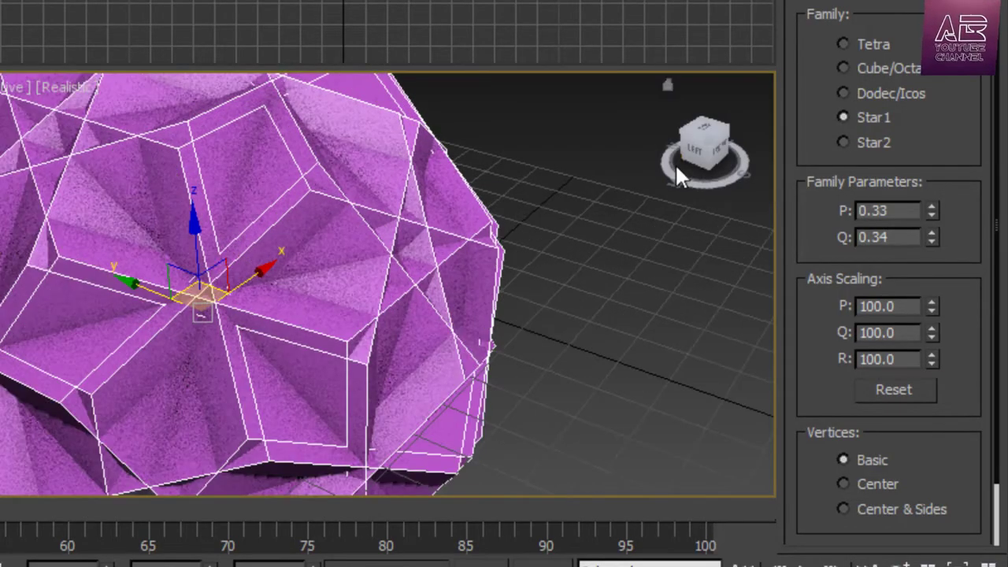
drag(705, 137, 677, 126)
click(869, 92)
click(866, 61)
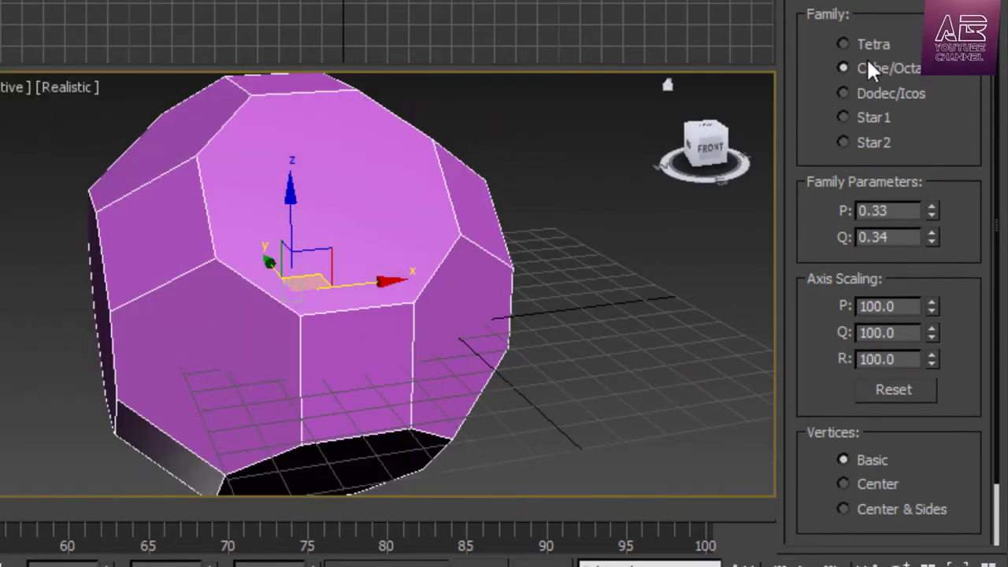
click(876, 43)
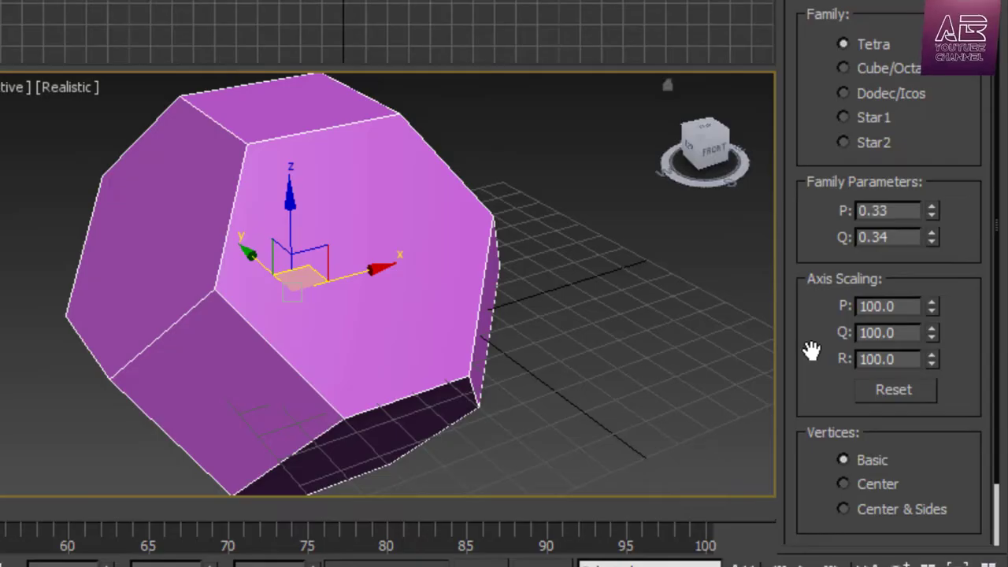
Step: Set the hedra's axis scaling to P 203.5, Q 61.0 and R 47.5
drag(810, 347, 829, 271)
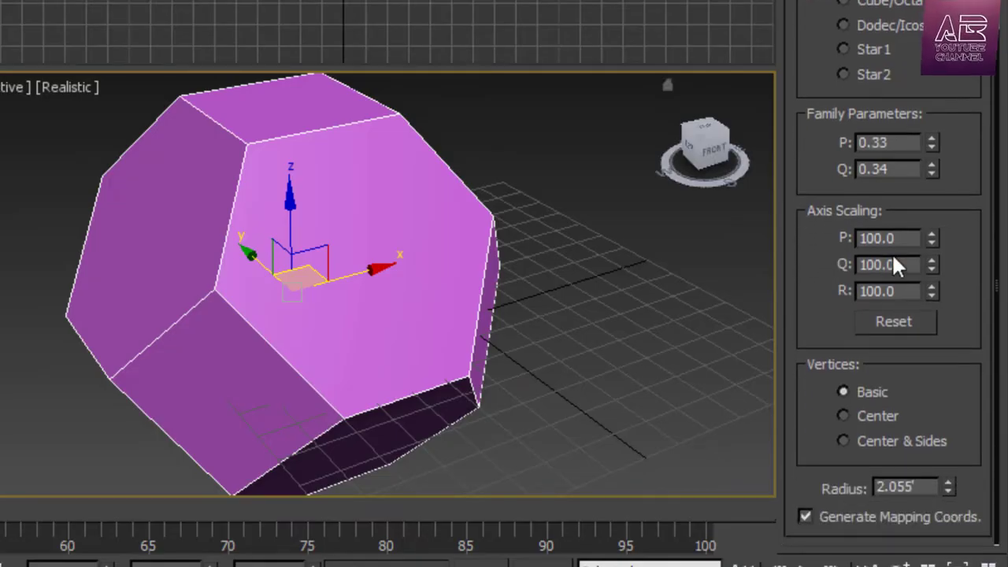
drag(934, 234, 980, 63)
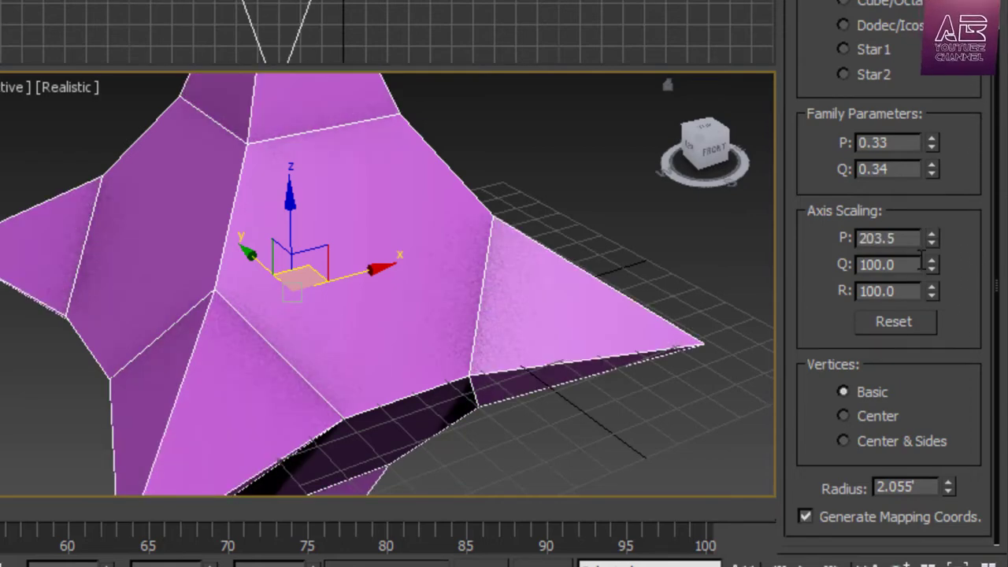
drag(932, 266, 991, 356)
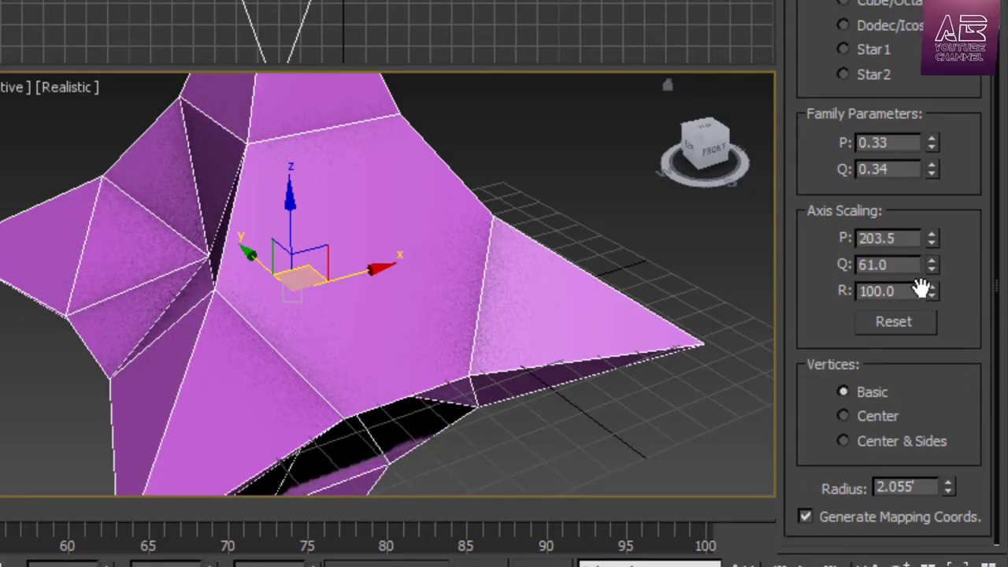
drag(938, 288, 946, 416)
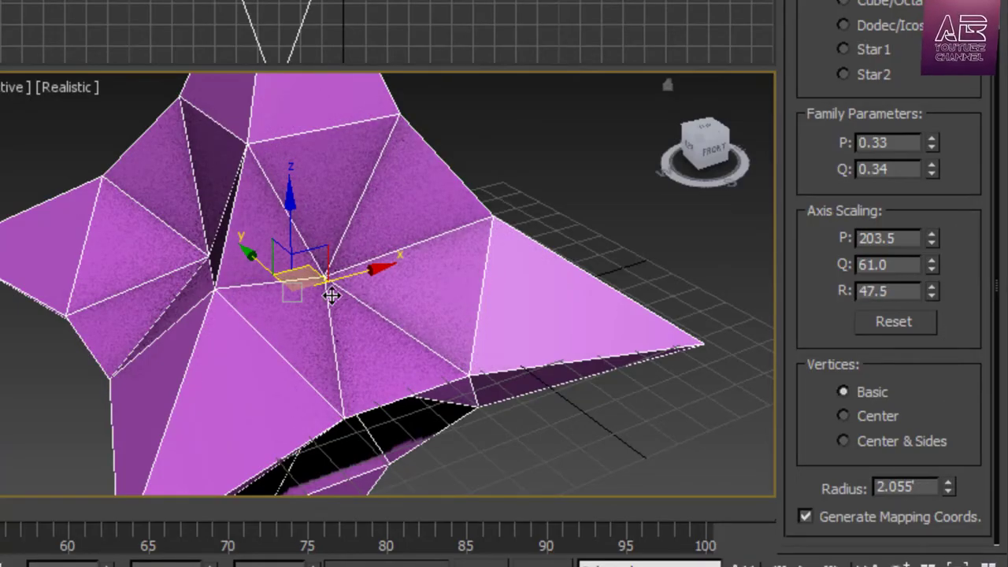
Step: Reset the hedra's axis scaling to its default values
scroll(331, 296, down, 4)
alt+middle_drag(331, 295, 272, 285)
click(887, 316)
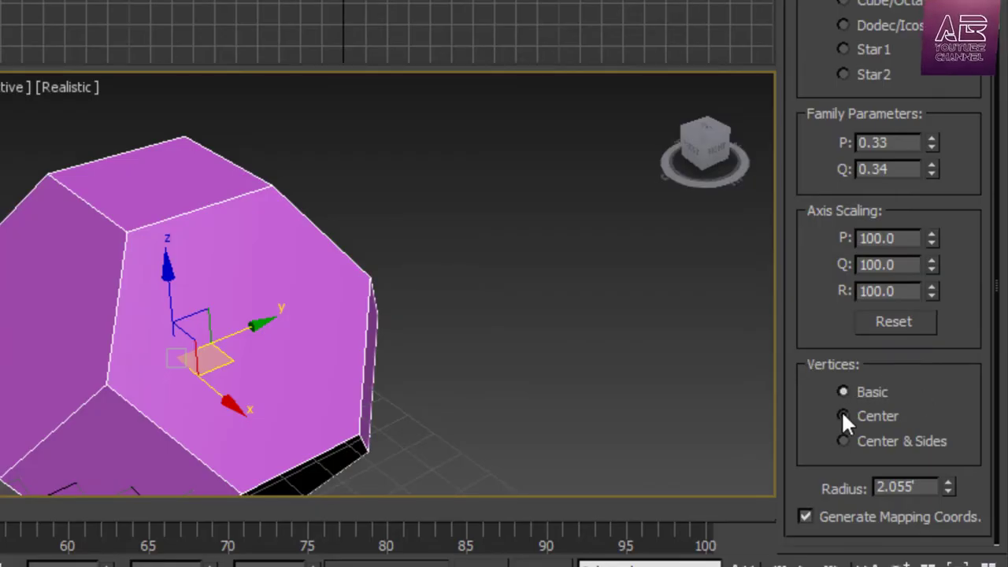
Step: Try the hedra's Center and Center & Sides vertices options, and set its axis scaling to P 161.5, Q 186.5 and R 184.0
scroll(395, 228, down, 4)
scroll(460, 309, up, 4)
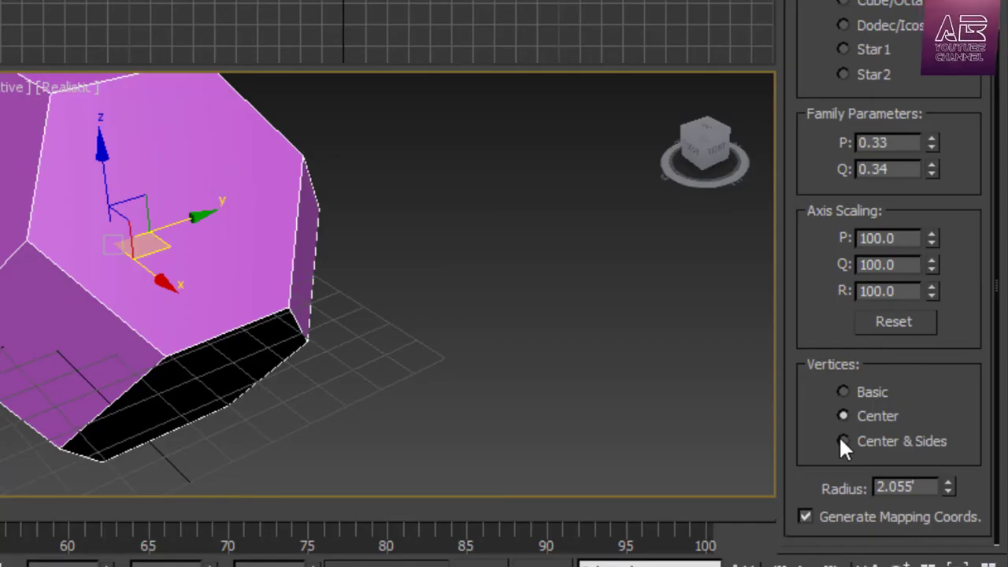
click(841, 441)
scroll(457, 449, down, 4)
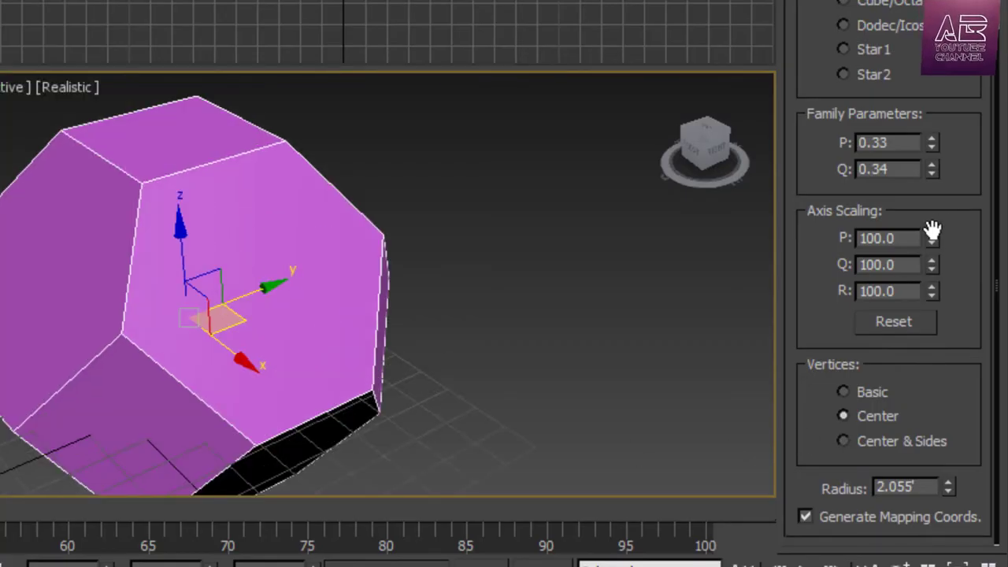
drag(931, 234, 892, 71)
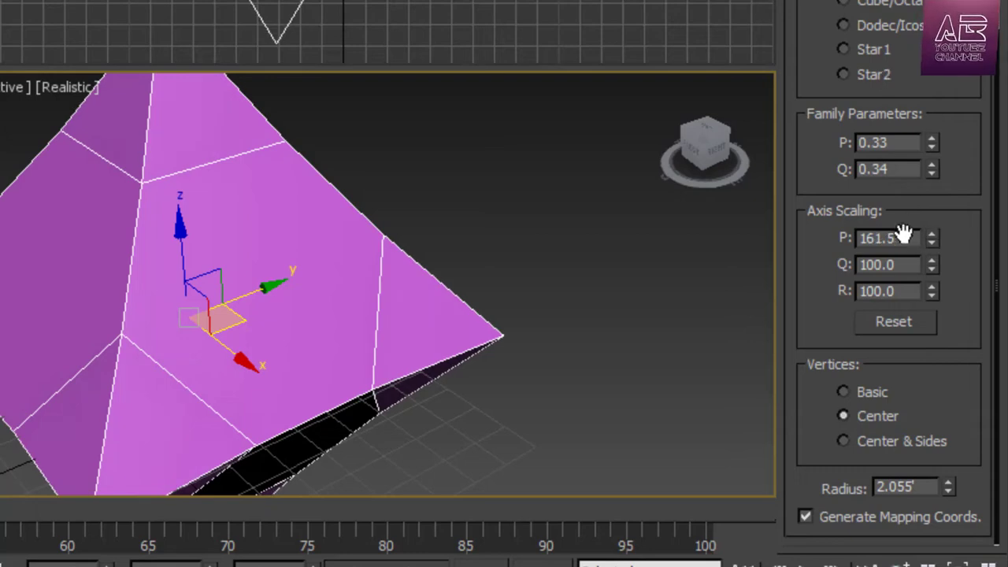
drag(931, 264, 924, 175)
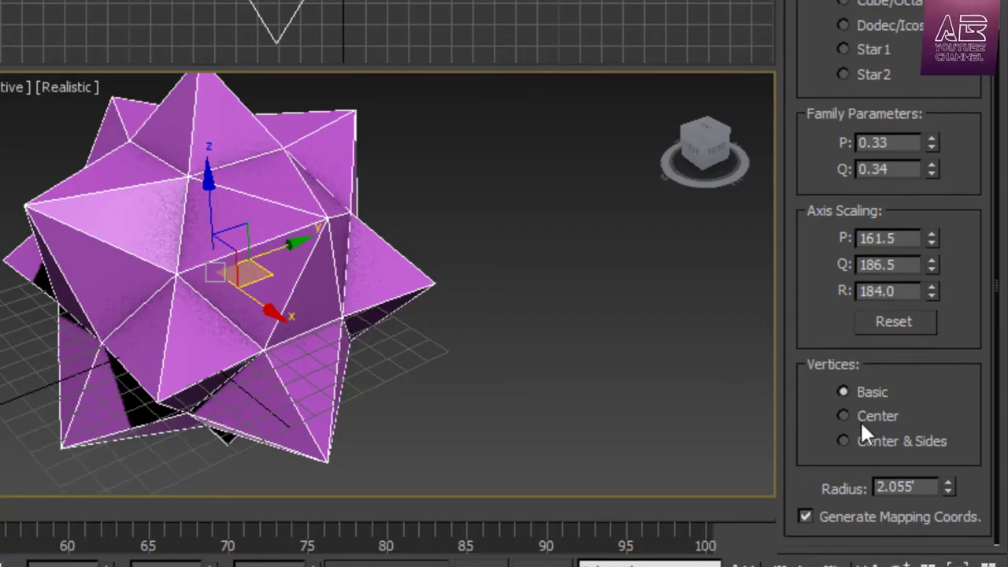
Step: Compare the Center & Sides and Center vertices options on the spiked hedra, returning it to Basic
click(875, 440)
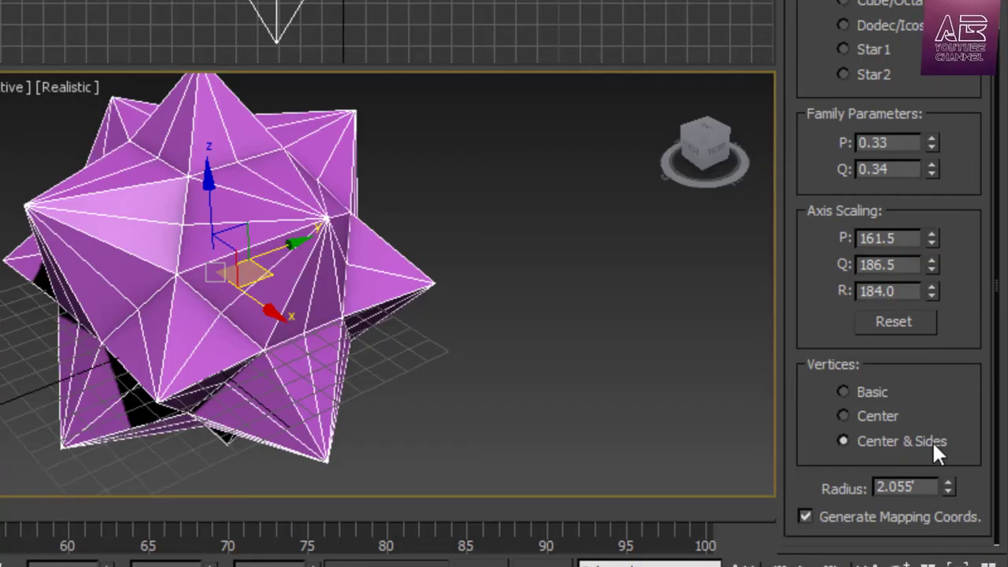
drag(704, 148, 726, 157)
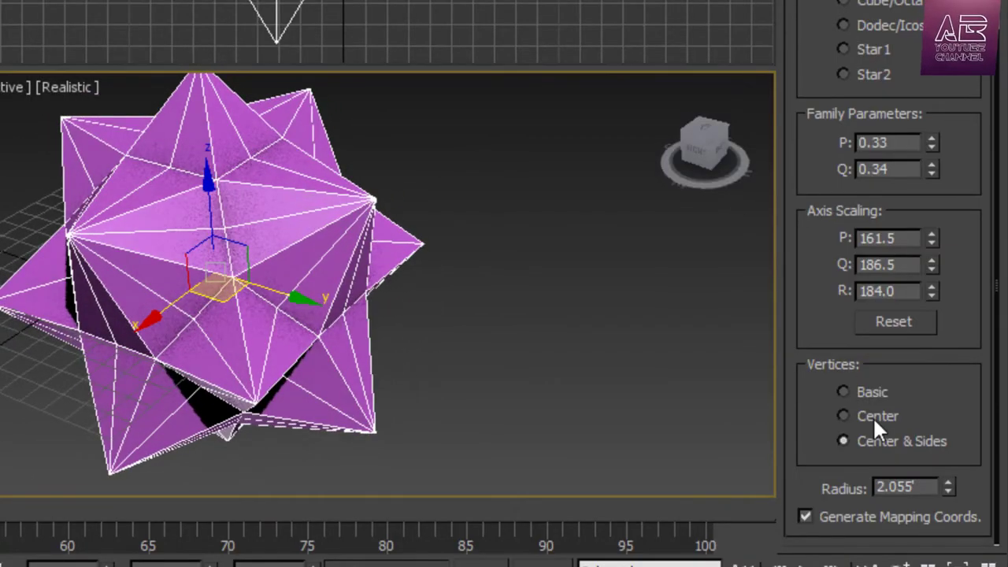
click(875, 415)
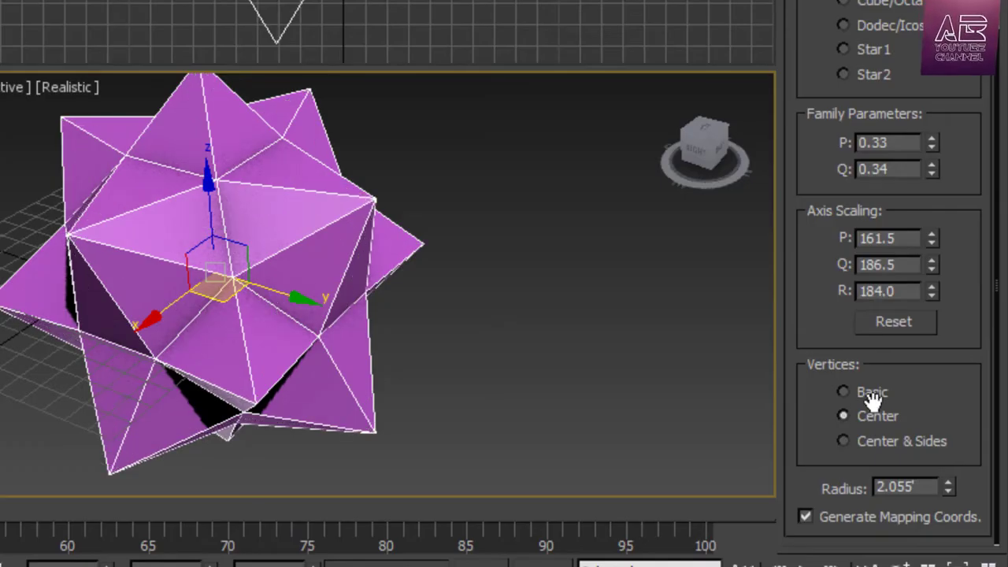
click(872, 393)
Step: Reduce the hedra's radius to 1.52', and delete the hedra from the scene
drag(696, 150, 951, 526)
drag(704, 146, 762, 177)
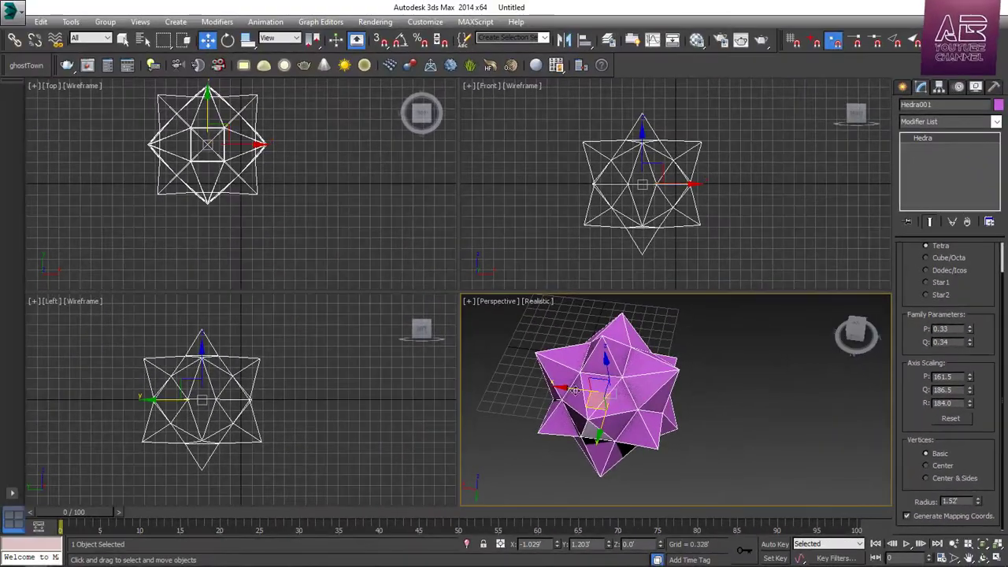
scroll(549, 364, up, 3)
key(Delete)
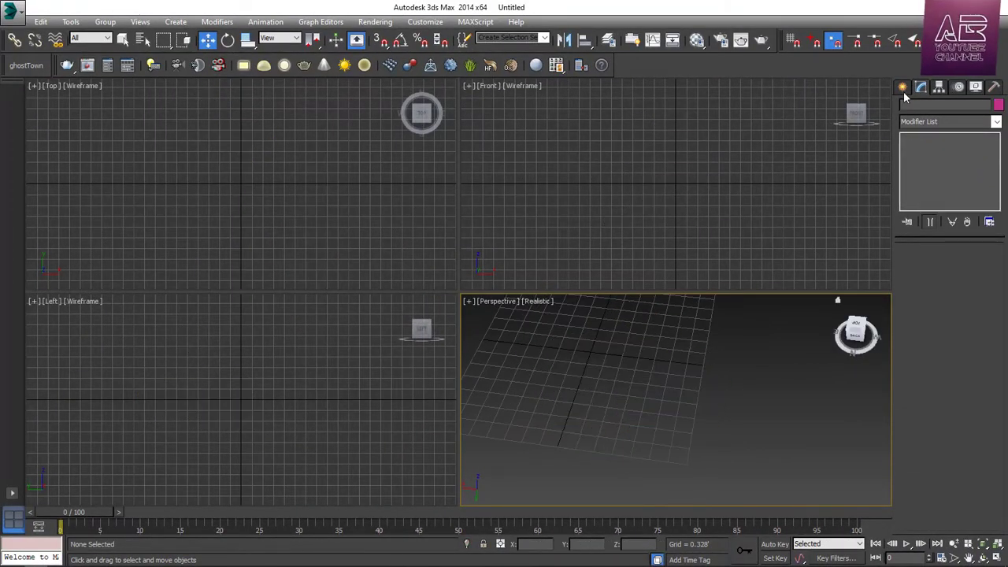
Step: Create a torus knot at the Top viewport's origin with a base radius of about 1.08' and cross-section radius of about 0.64'
click(904, 87)
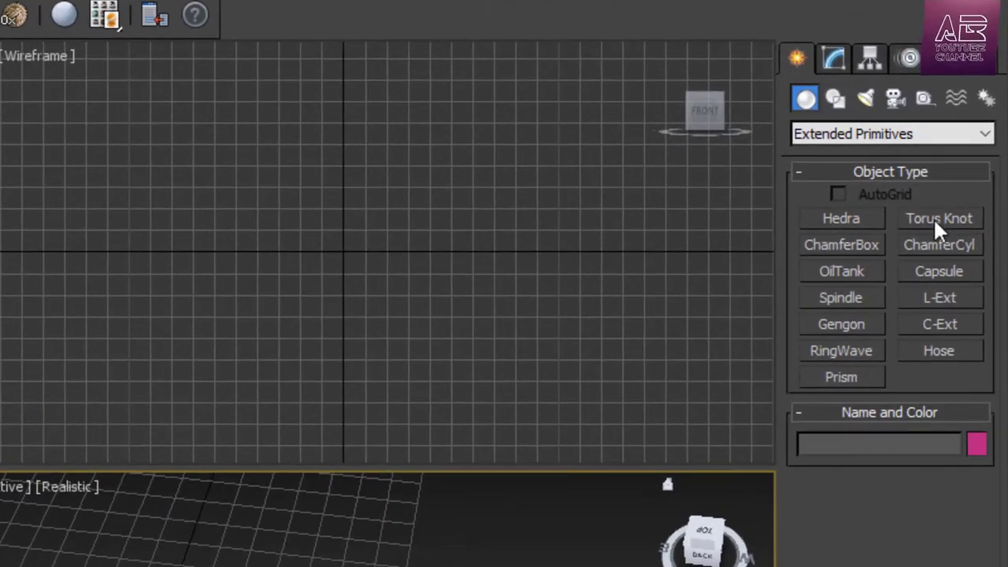
click(932, 217)
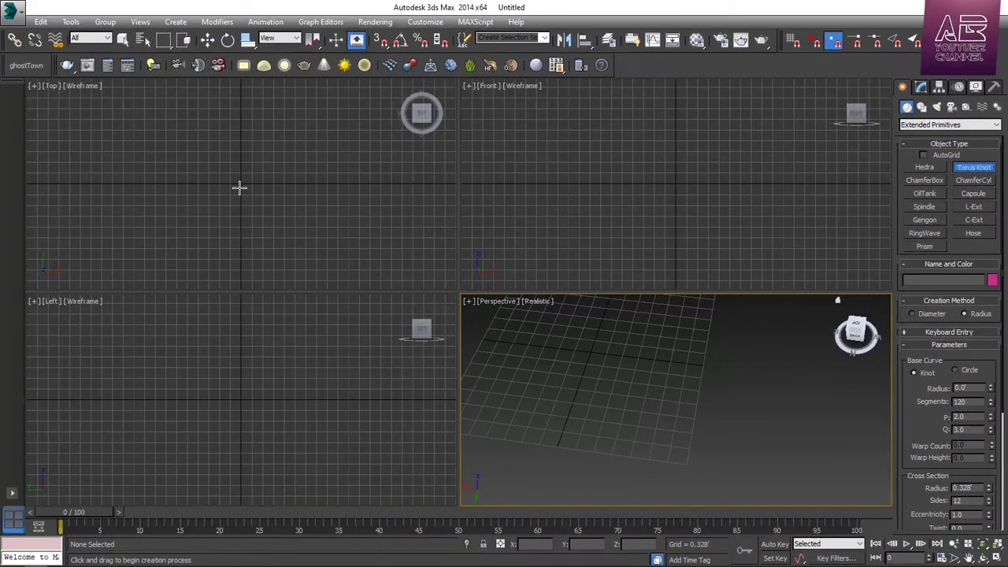
drag(239, 188, 290, 209)
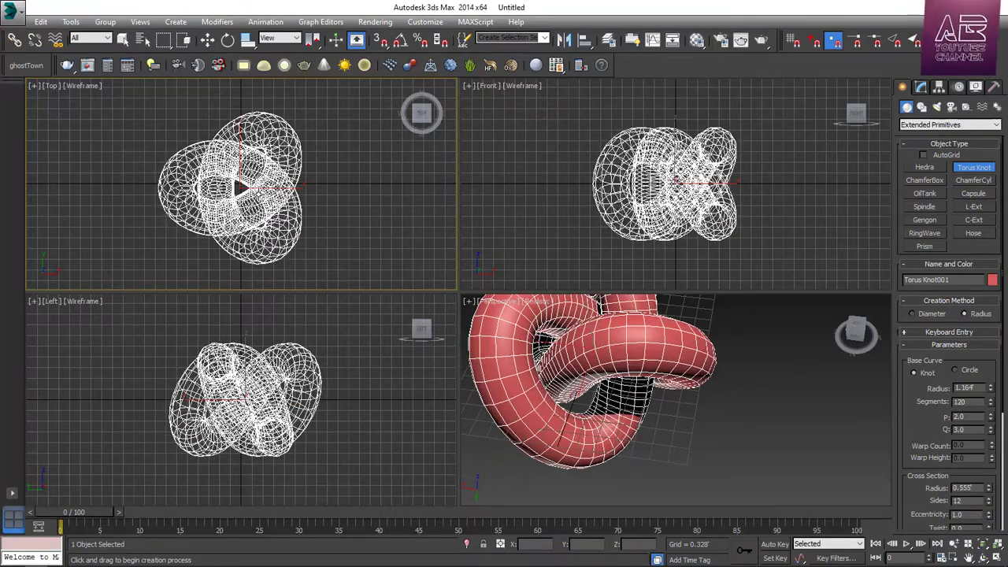
click(256, 197)
scroll(777, 402, down, 4)
scroll(669, 329, up, 1)
scroll(730, 332, up, 1)
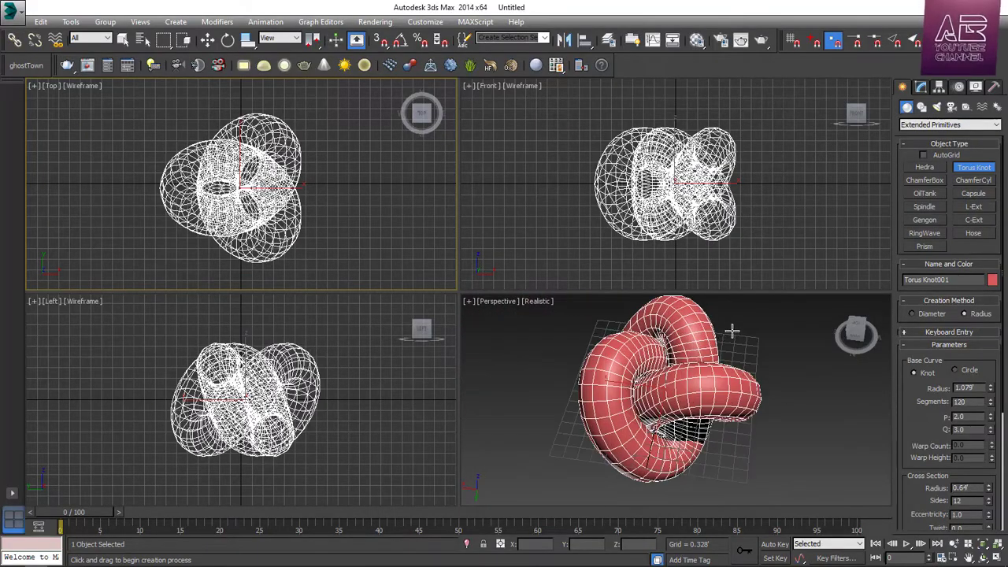
scroll(731, 332, up, 2)
scroll(730, 332, down, 2)
scroll(730, 332, up, 1)
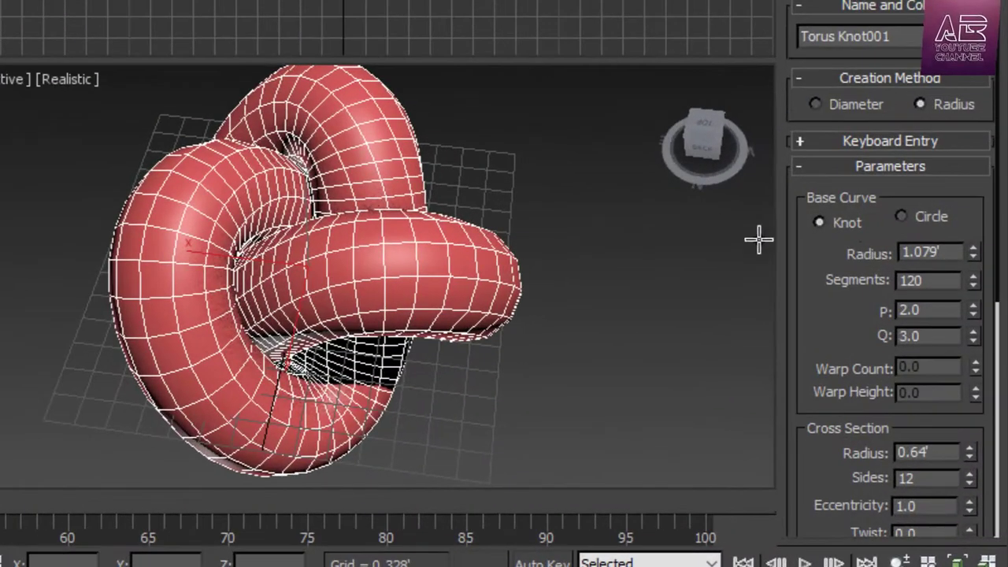
Step: Try the Circle base curve on the torus knot, returning it to Knot, and set the base curve radius to 1.889'
click(943, 217)
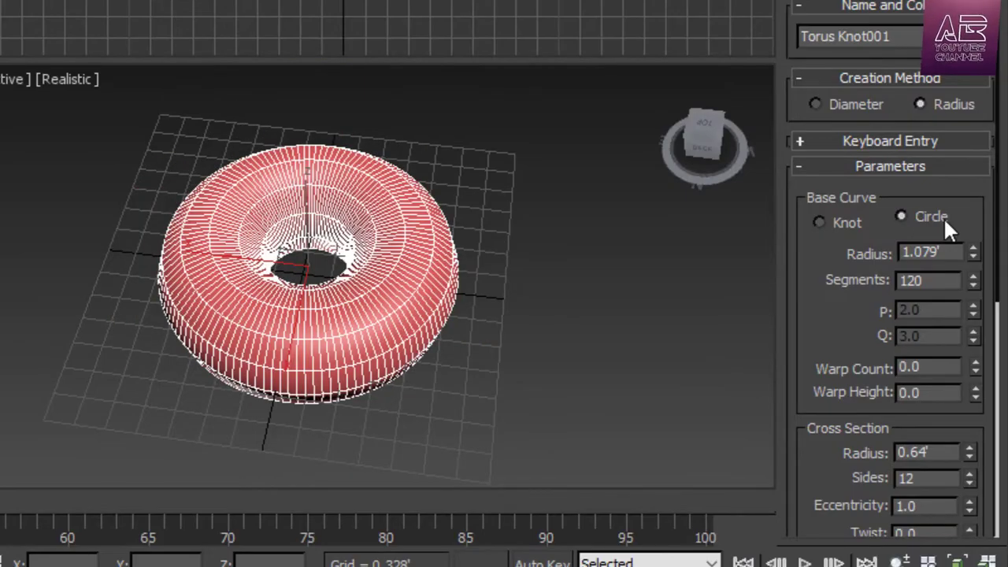
click(843, 225)
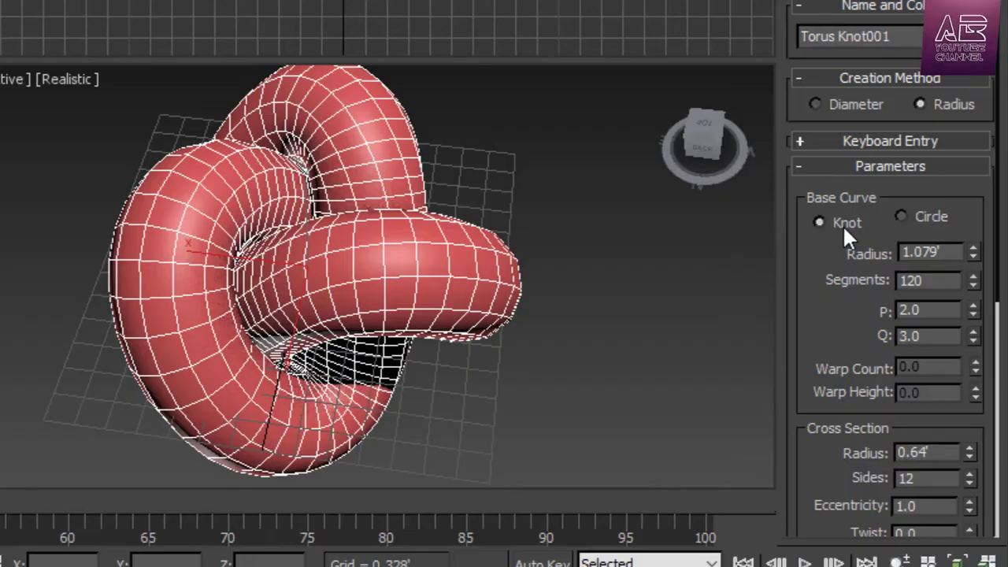
drag(974, 249, 996, 150)
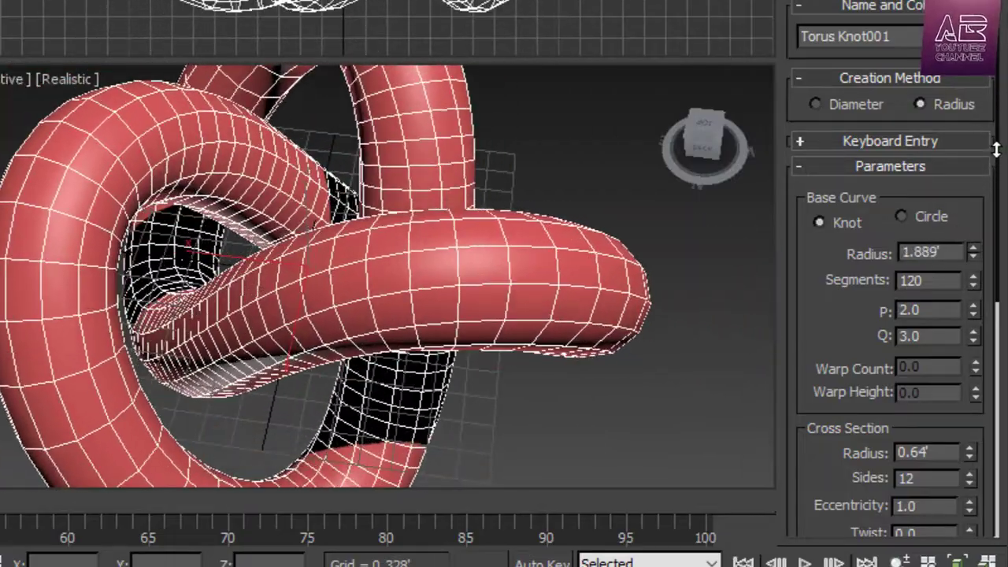
Step: Increase the torus knot's base curve segments to 175 and inspect the denser mesh
drag(975, 281, 974, 174)
mouse_move(902, 330)
mouse_down()
mouse_move(903, 423)
mouse_move(916, 398)
mouse_move(913, 347)
mouse_up()
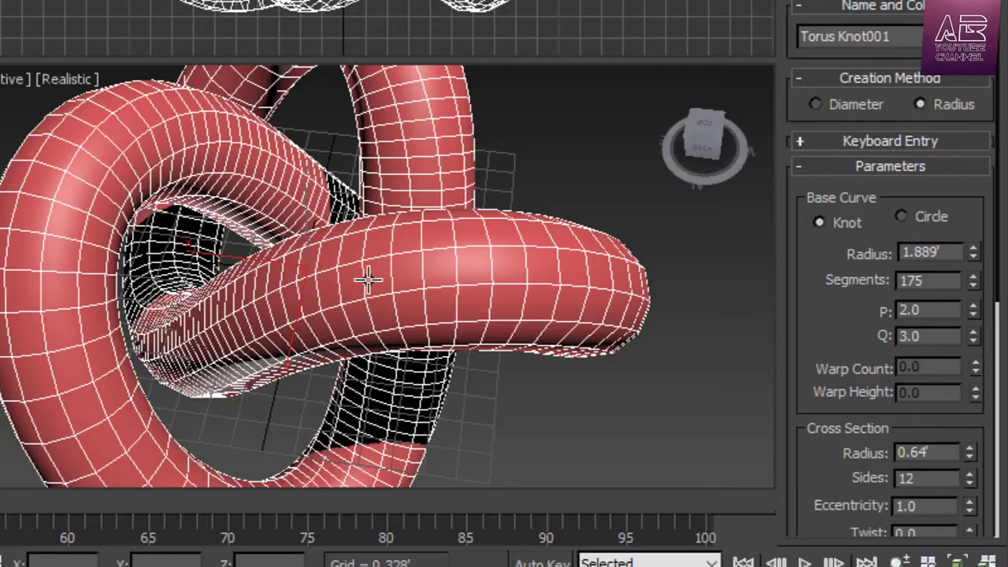
scroll(370, 283, down, 5)
scroll(386, 292, up, 3)
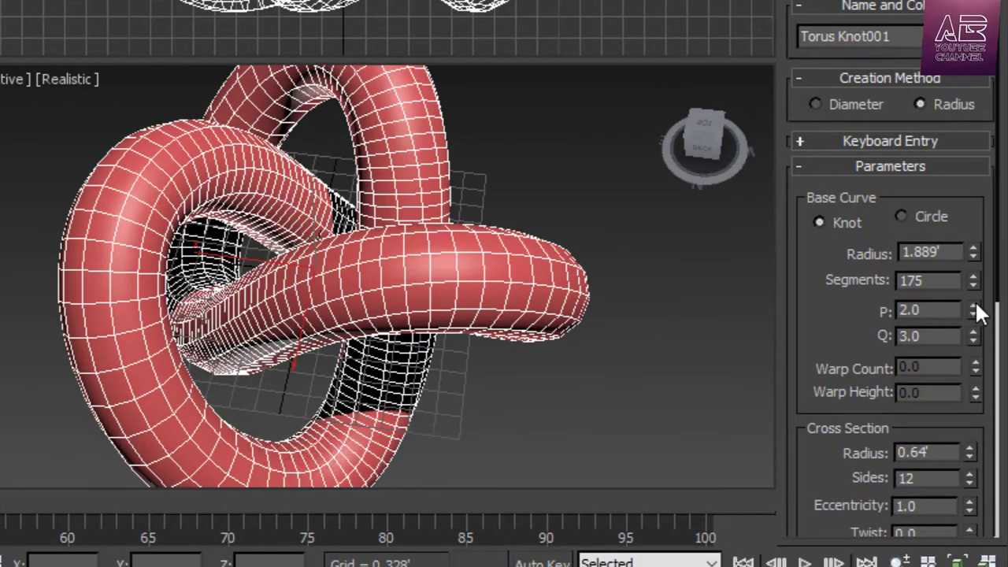
Step: Raise the torus knot's P value to 2.25 and inspect the open tube ends
click(974, 306)
click(543, 250)
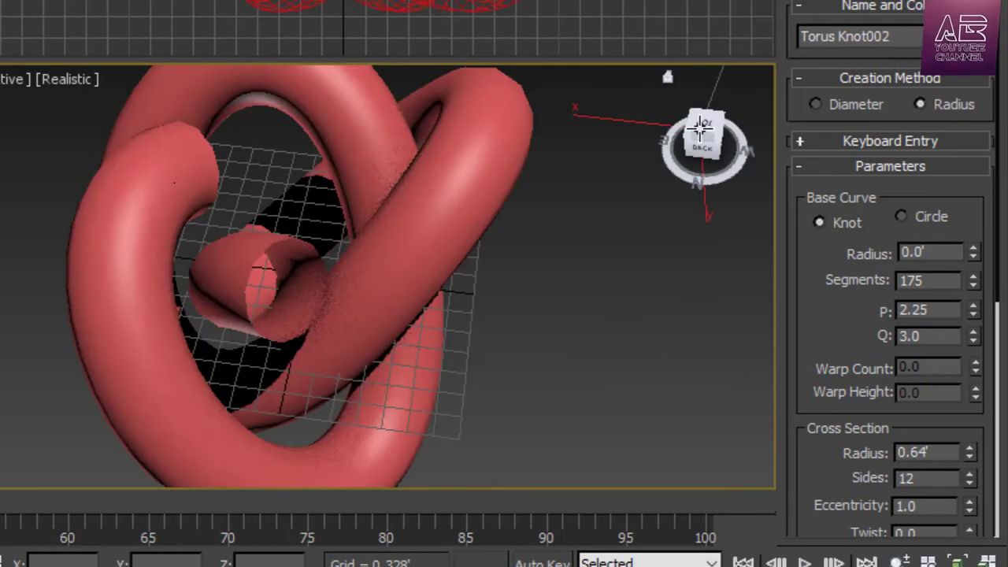
scroll(208, 231, down, 2)
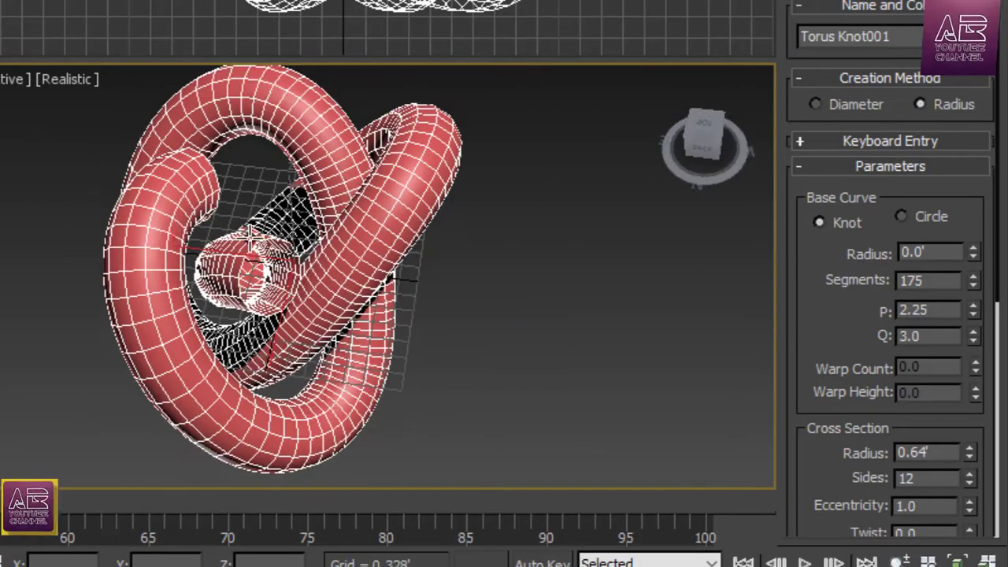
scroll(209, 231, up, 5)
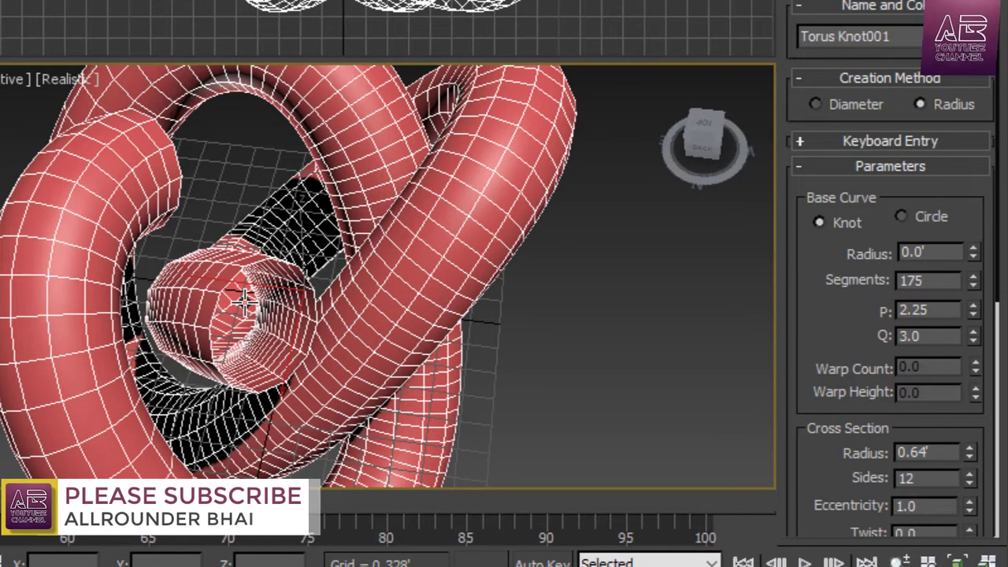
Step: Try to raise the torus knot's P value to 3.0 and beyond
click(973, 306)
click(973, 307)
click(973, 306)
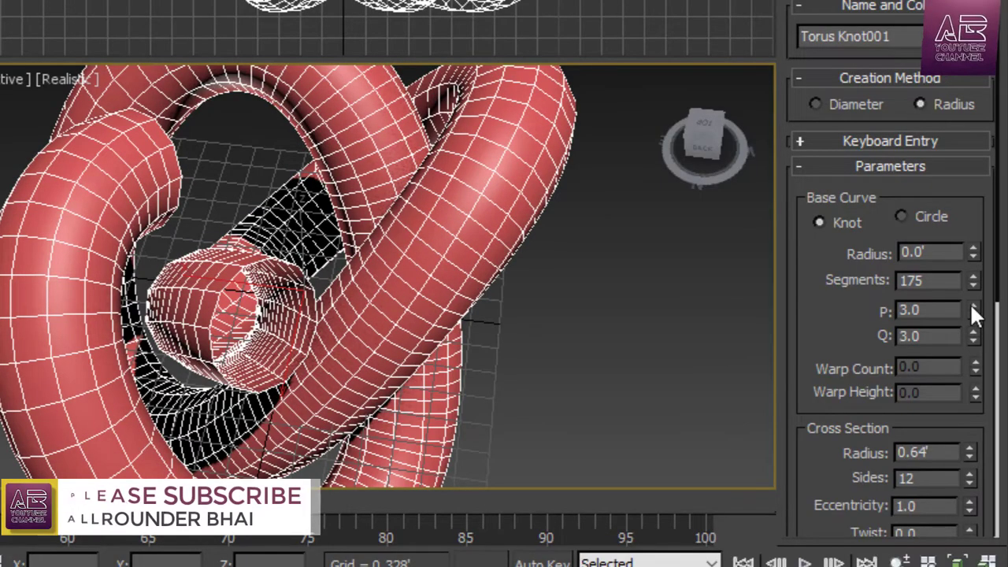
click(973, 306)
click(973, 306)
click(973, 307)
drag(973, 306, 976, 366)
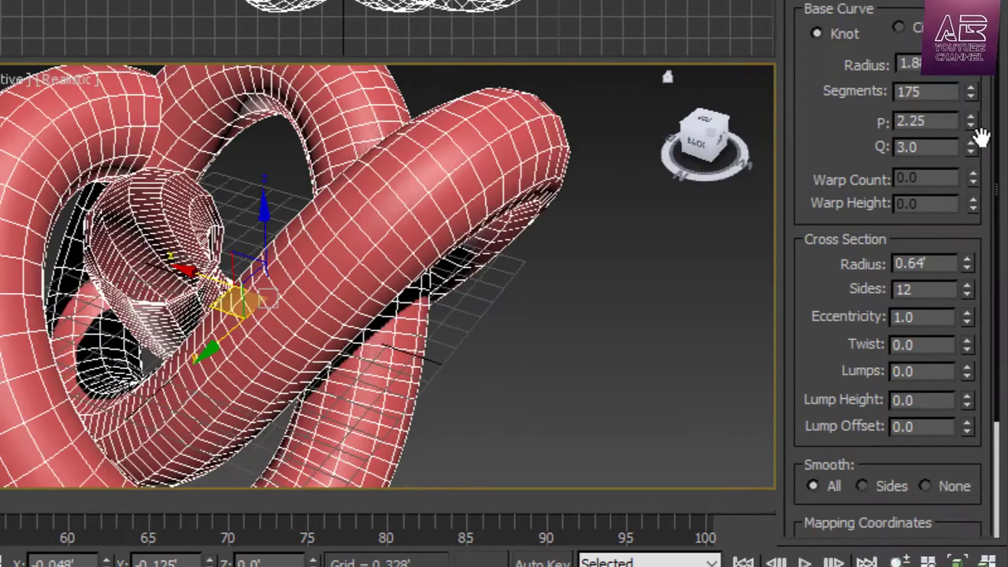
Step: Step the torus knot's P value up through 2.5, 3.0 and 3.5 to 4.0
click(974, 117)
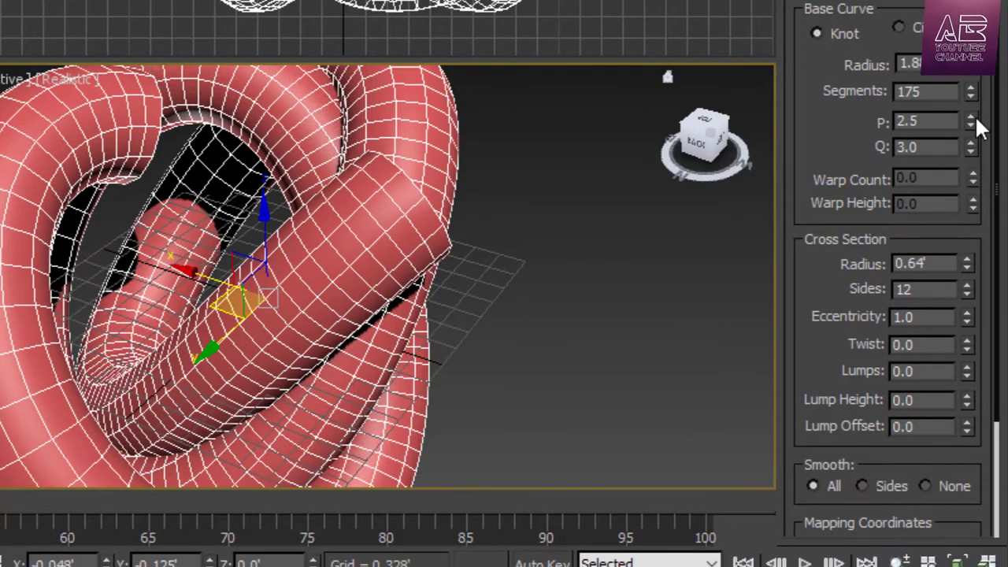
click(975, 116)
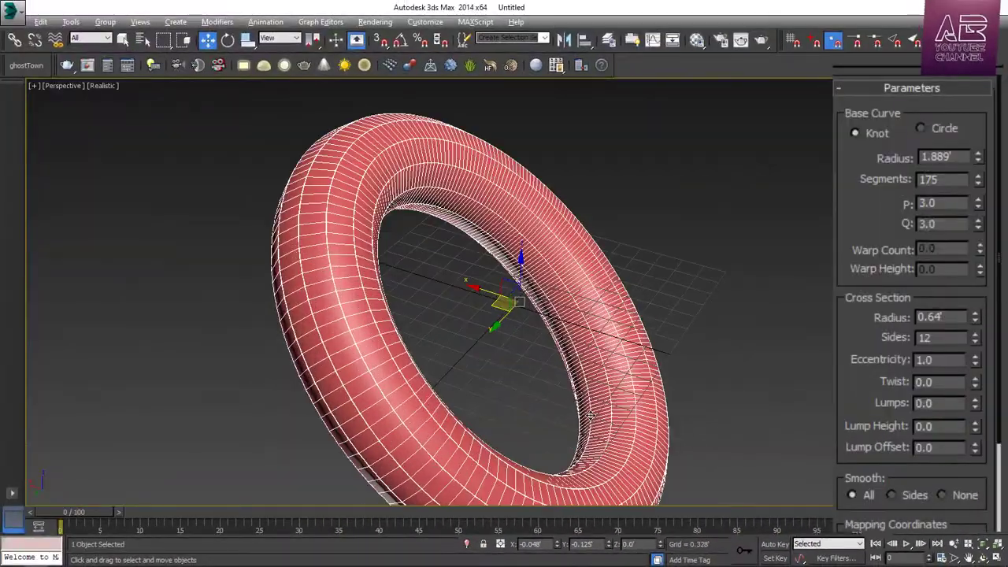
click(978, 200)
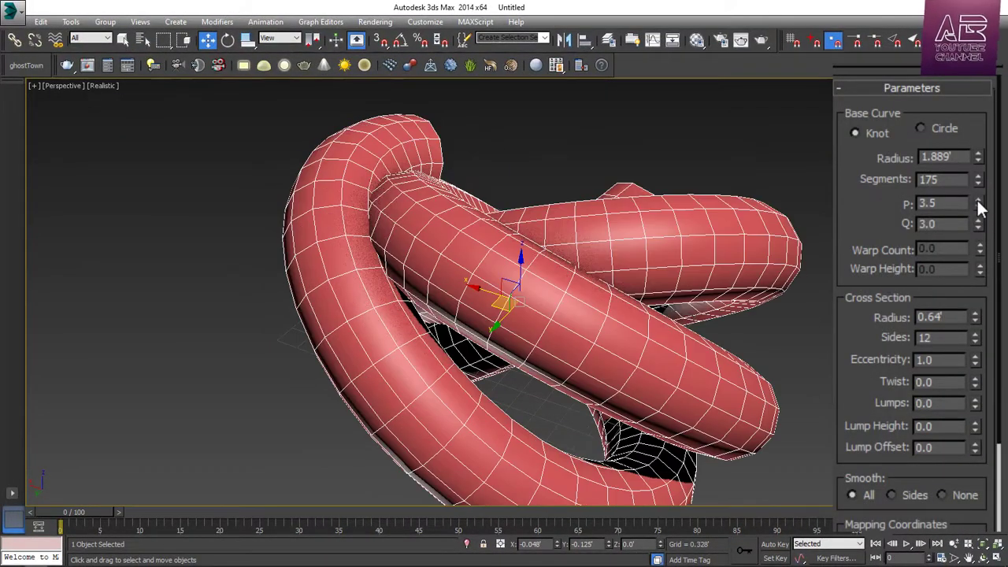
click(978, 200)
click(978, 200)
click(977, 200)
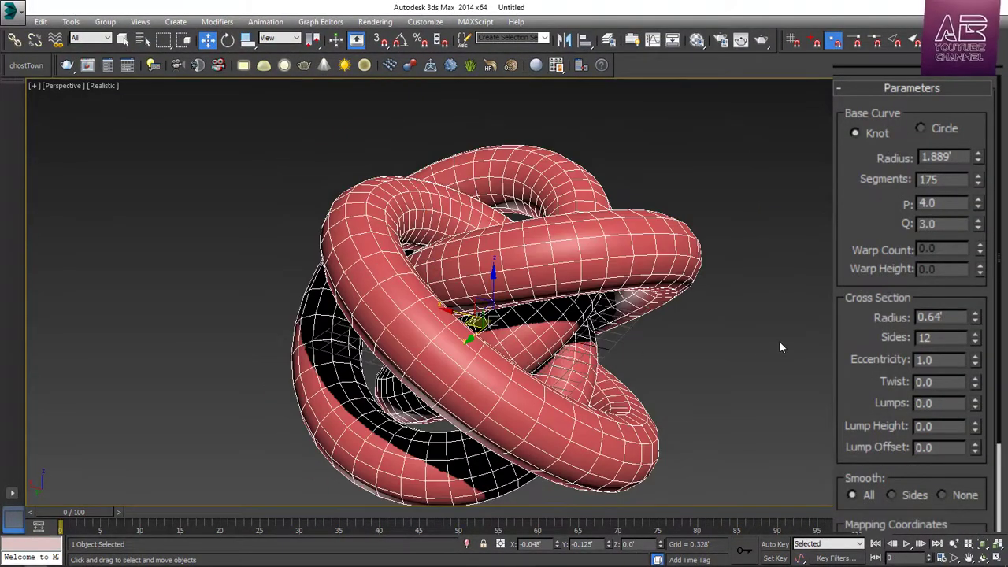
Step: Try P values of 5 and 6 on the torus knot and inspect the shape from several angles
double_click(956, 203)
text(5)
key(Return)
text(6)
key(Return)
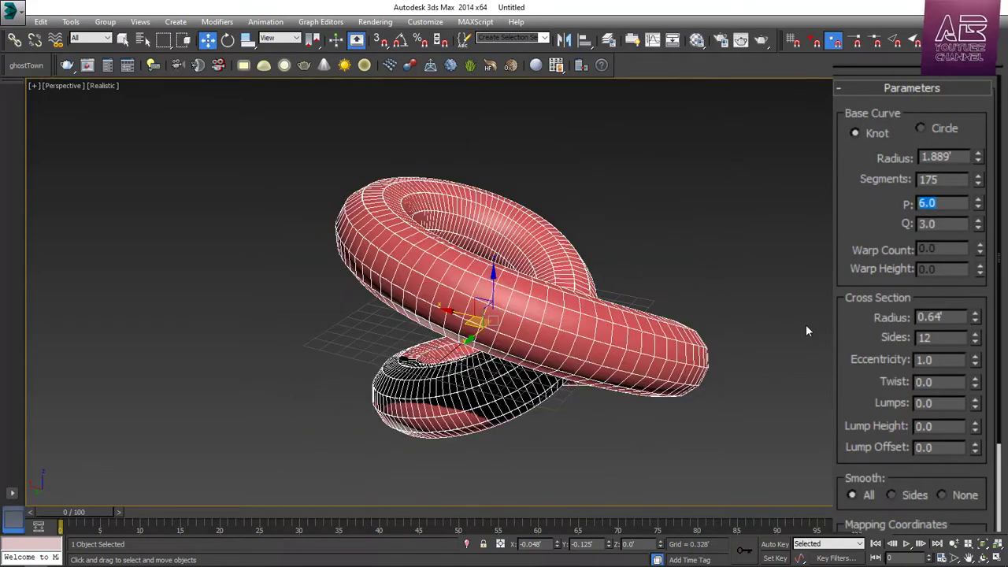
alt+middle_drag(805, 325, 581, 357)
scroll(582, 357, up, 3)
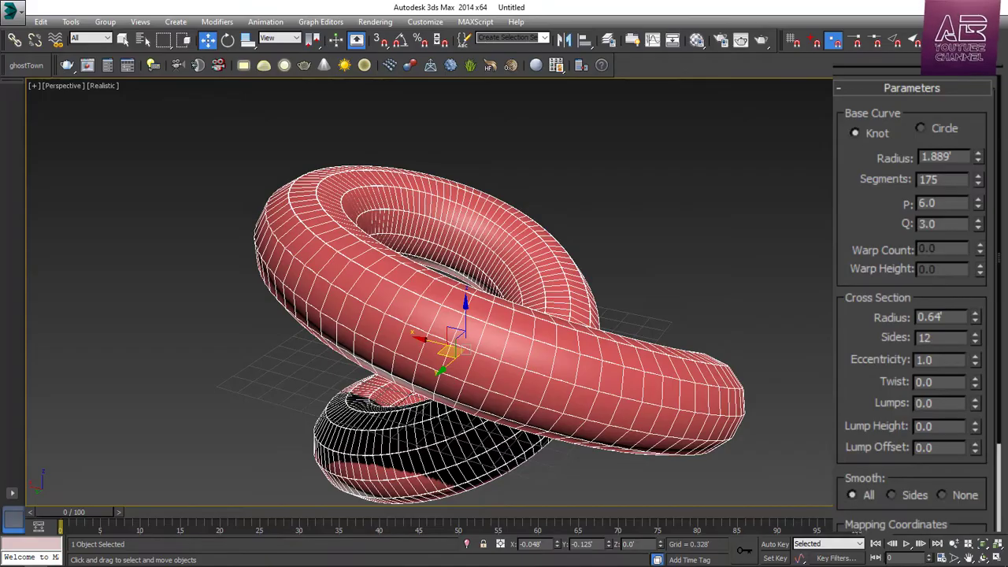
alt+middle_drag(466, 348, 405, 329)
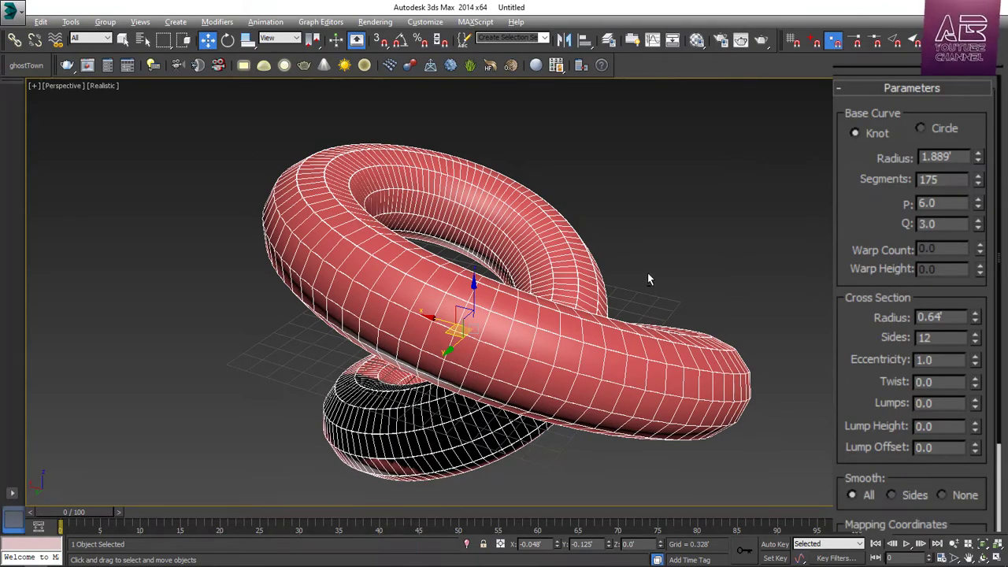
alt+middle_drag(647, 273, 783, 322)
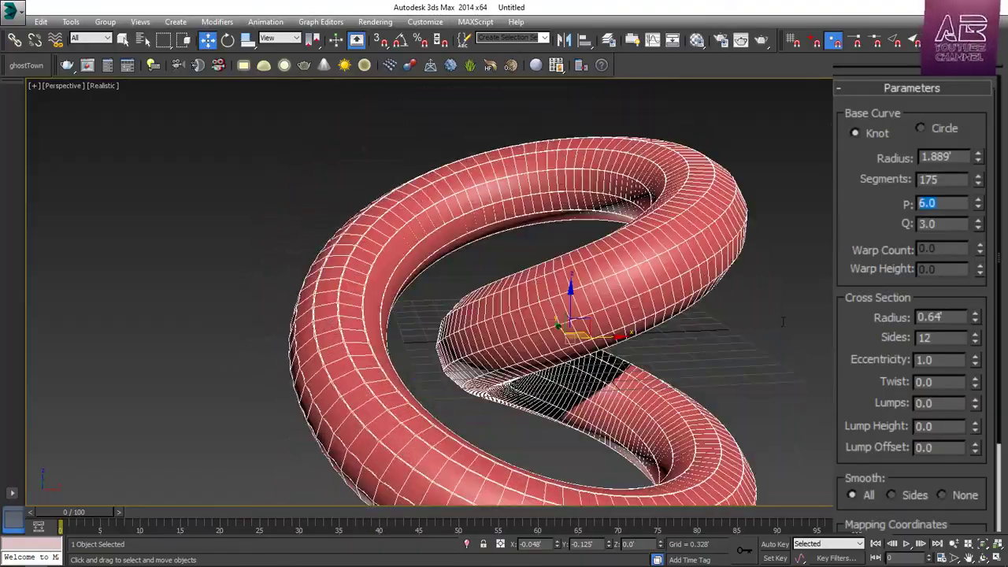
Step: Try P values of 5 and 12 on the torus knot, and deselect it
text(5)
key(Return)
text(12)
key(Return)
click(415, 309)
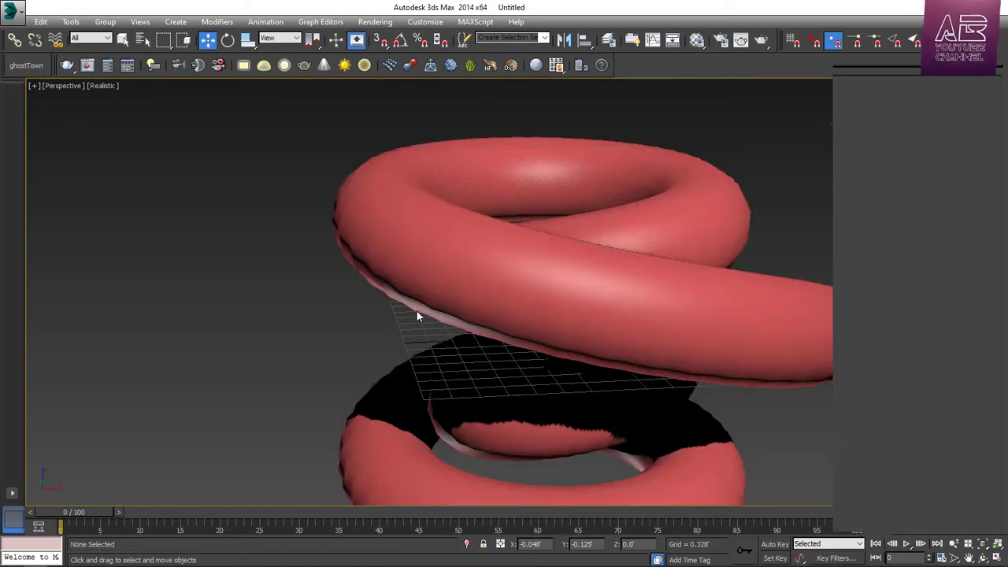
Step: Hide the grid in the Perspective viewport and switch its display mode from Realistic to Shaded
scroll(416, 310, down, 1)
scroll(766, 371, up, 1)
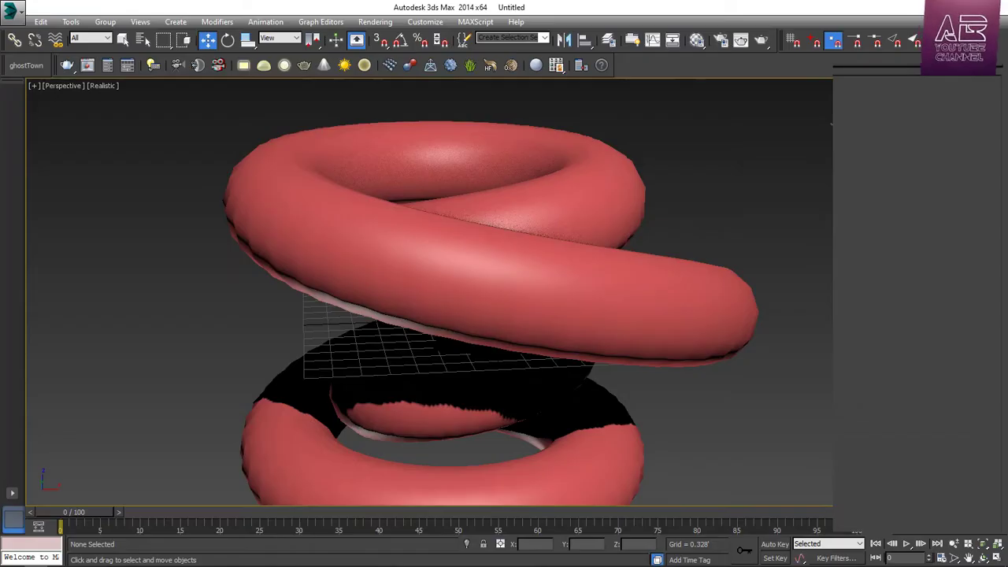
alt+middle_drag(453, 347, 516, 334)
key(g)
click(103, 85)
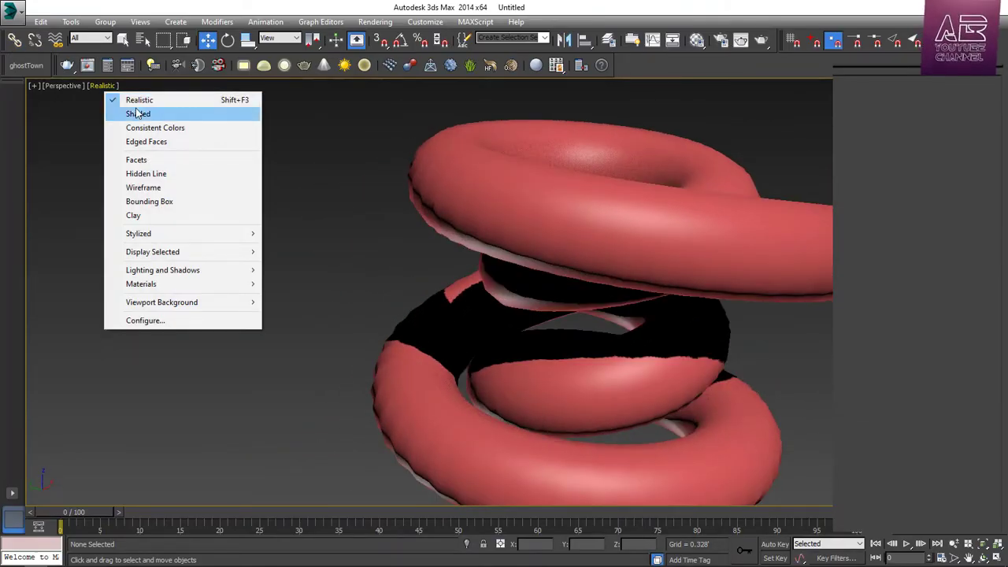
click(137, 115)
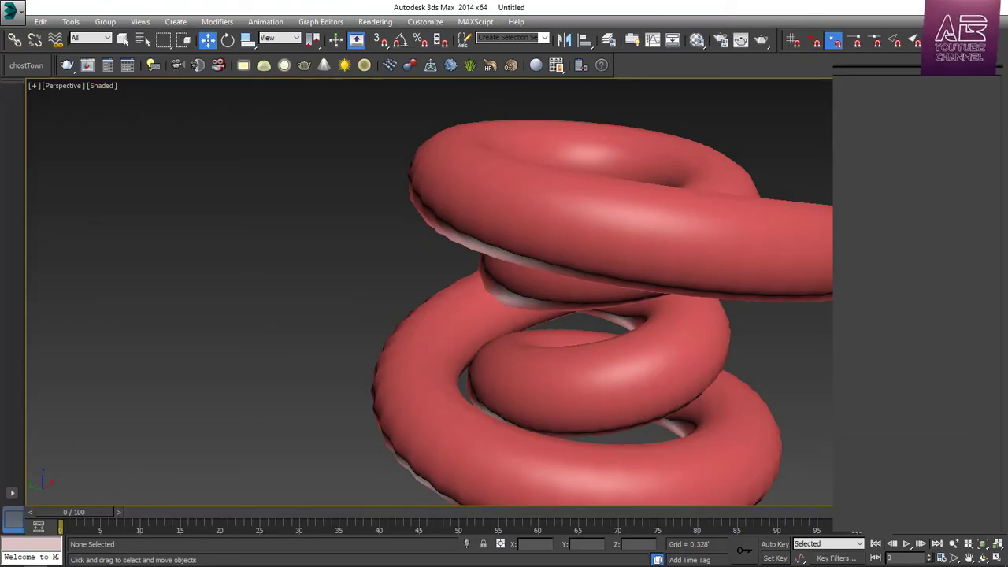
alt+middle_drag(854, 99, 836, 146)
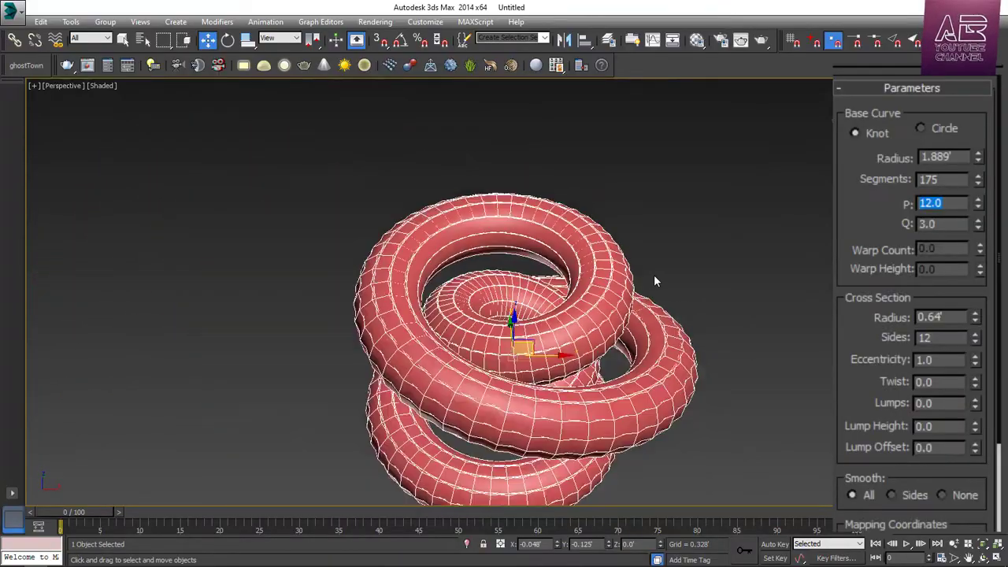
Step: Compare P values of 11.5 and 10 on the torus knot, leaving P at 10
scroll(654, 277, down, 3)
scroll(649, 363, up, 8)
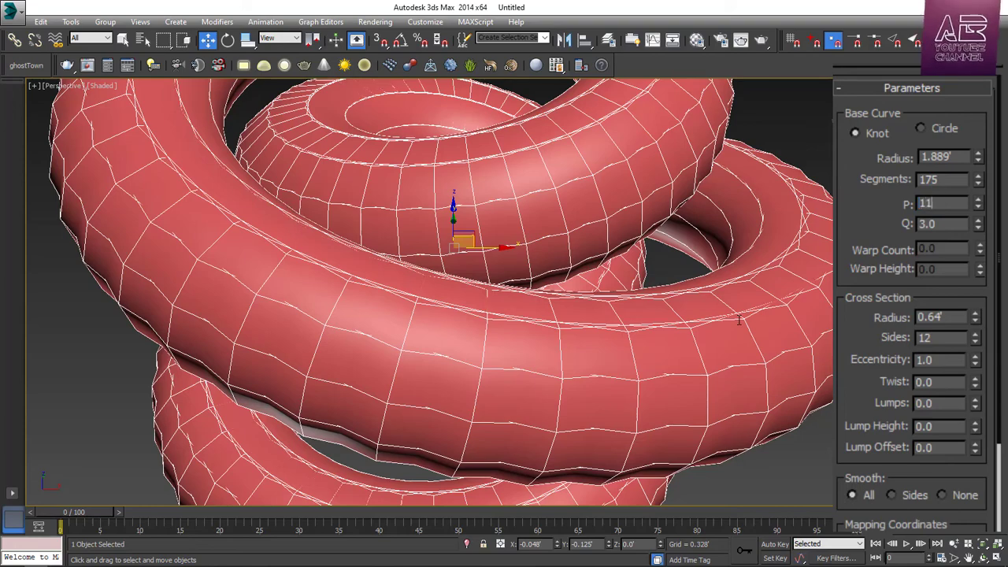
key(Return)
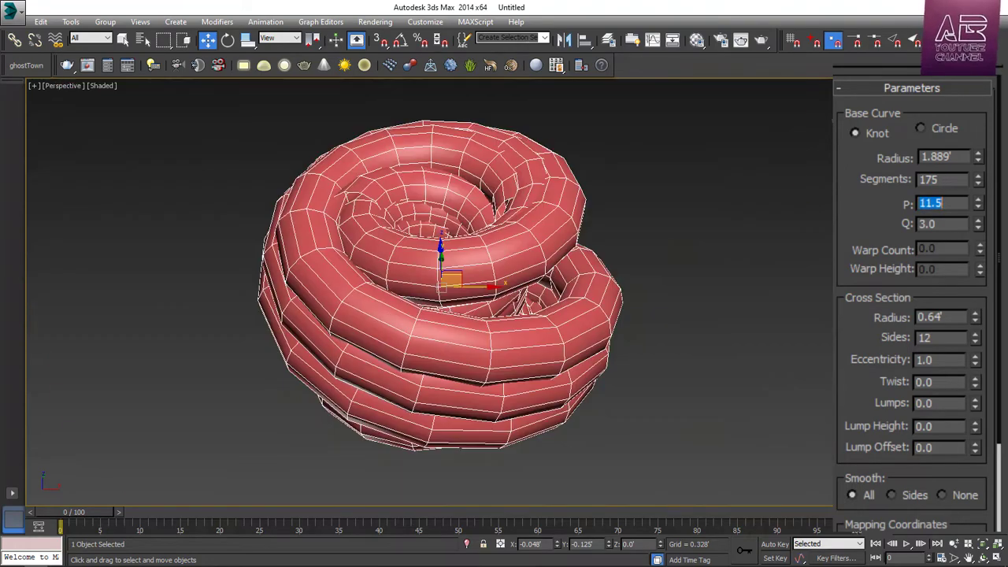
alt+middle_drag(473, 331, 433, 299)
scroll(425, 248, up, 8)
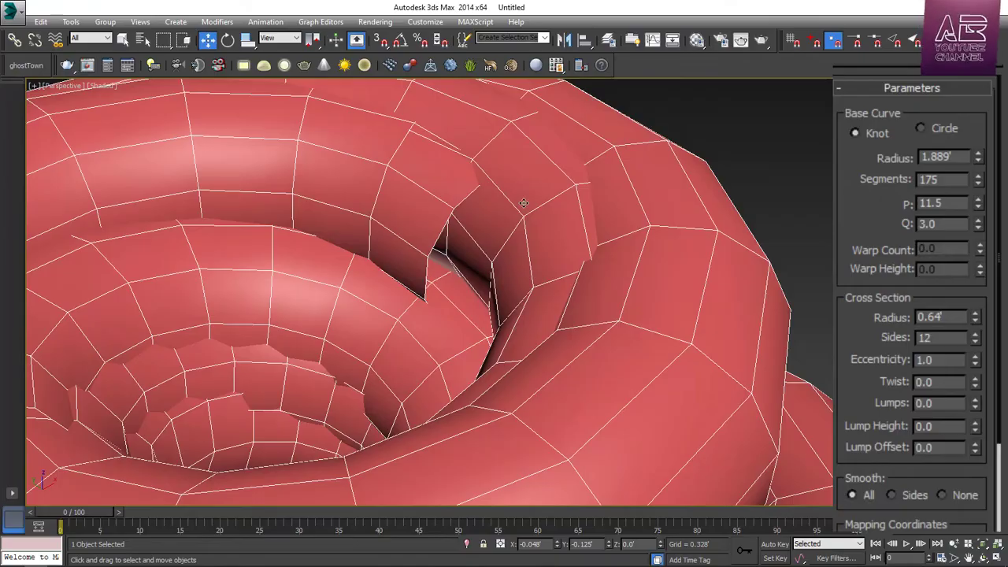
scroll(523, 203, down, 8)
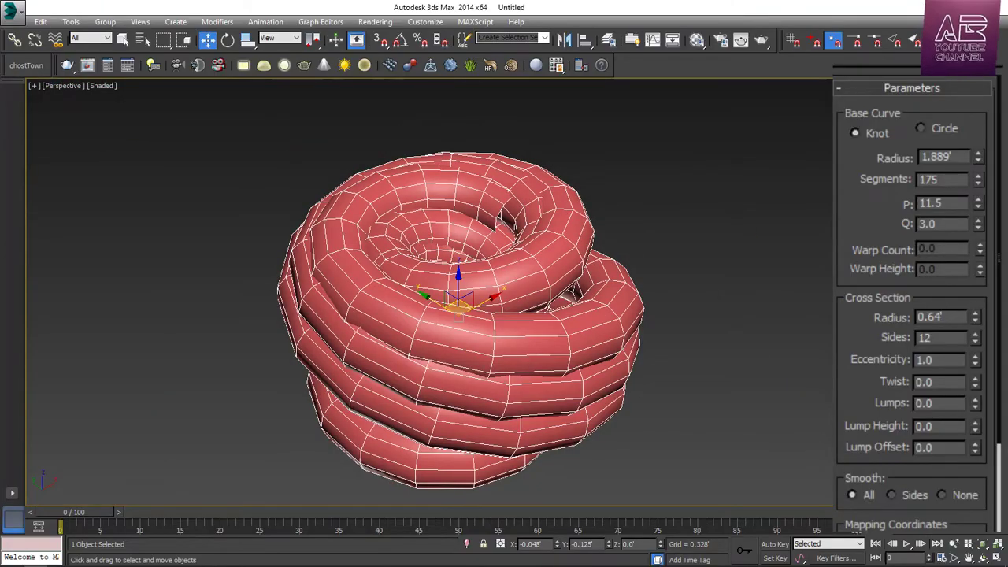
alt+middle_drag(472, 315, 500, 323)
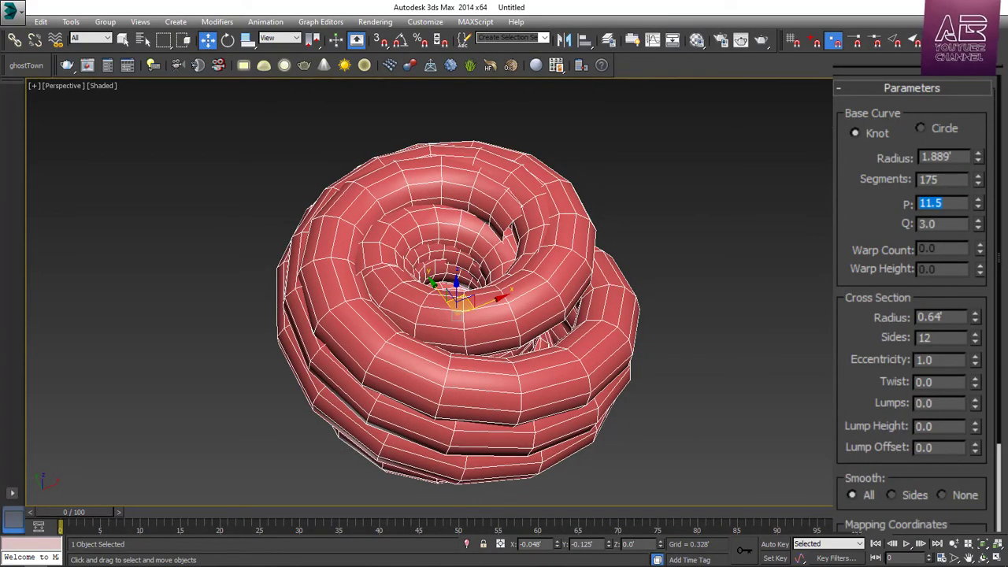
key(Return)
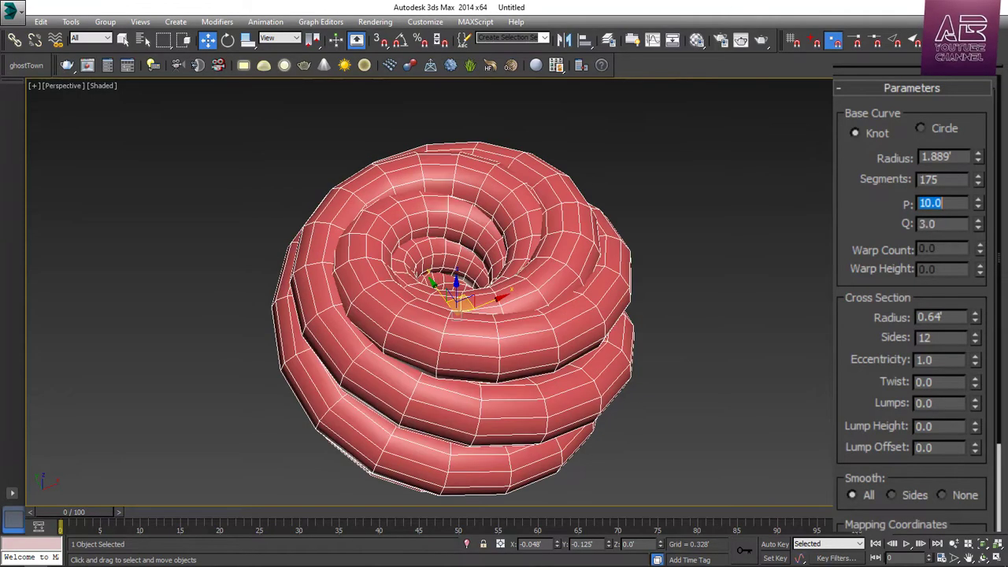
alt+middle_drag(473, 346, 444, 323)
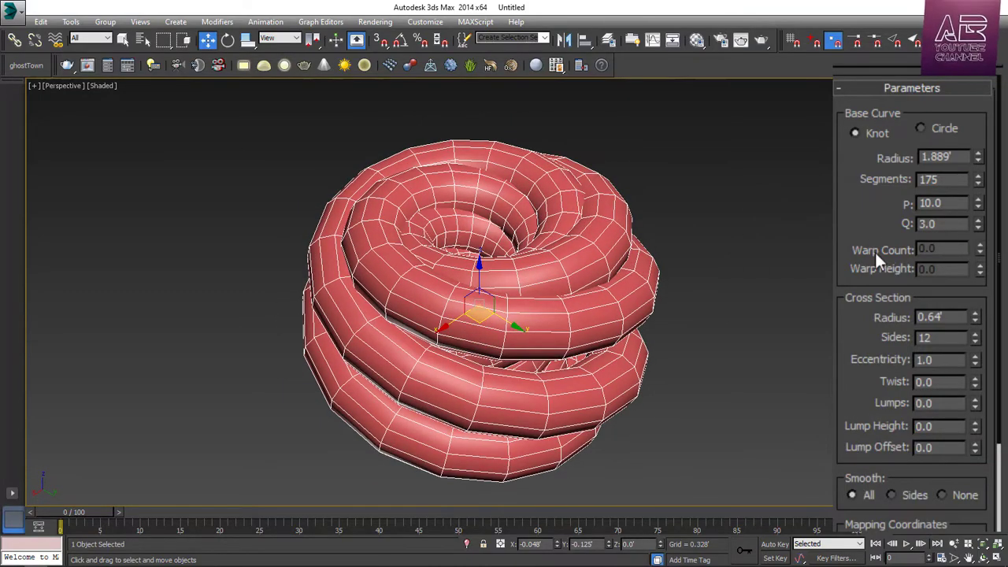
Step: Set the torus knot's cross-section radius to 0.205' with 19 sides, and its base curve segments to 500
drag(878, 220, 868, 108)
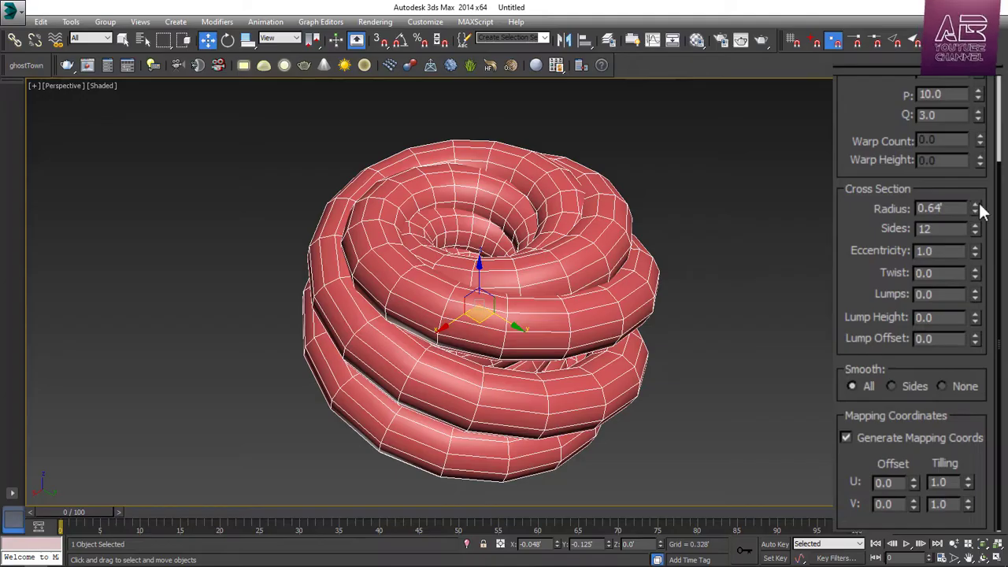
drag(980, 209, 980, 298)
mouse_move(976, 229)
mouse_down()
mouse_move(967, 245)
mouse_move(971, 214)
mouse_up()
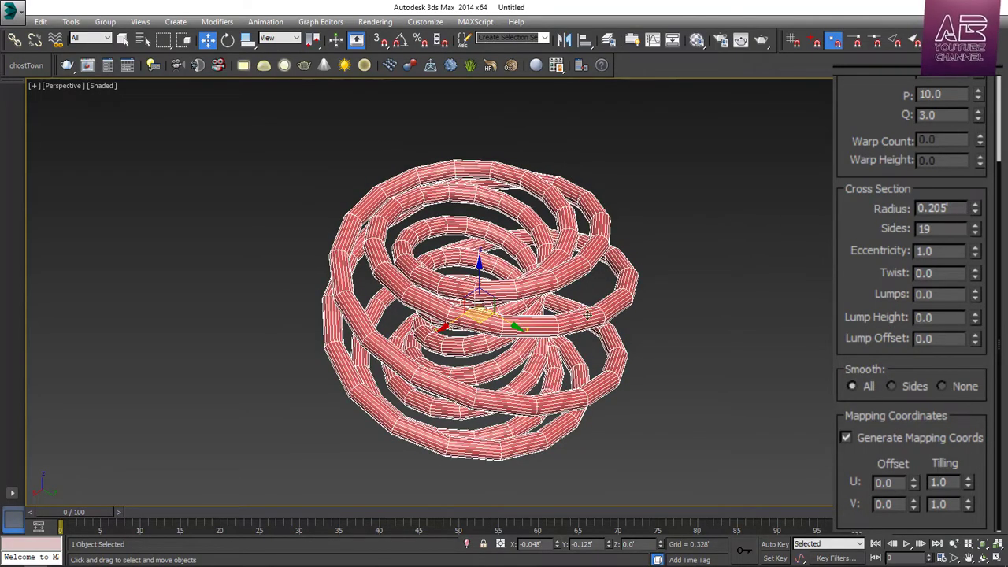
scroll(892, 115, up, 3)
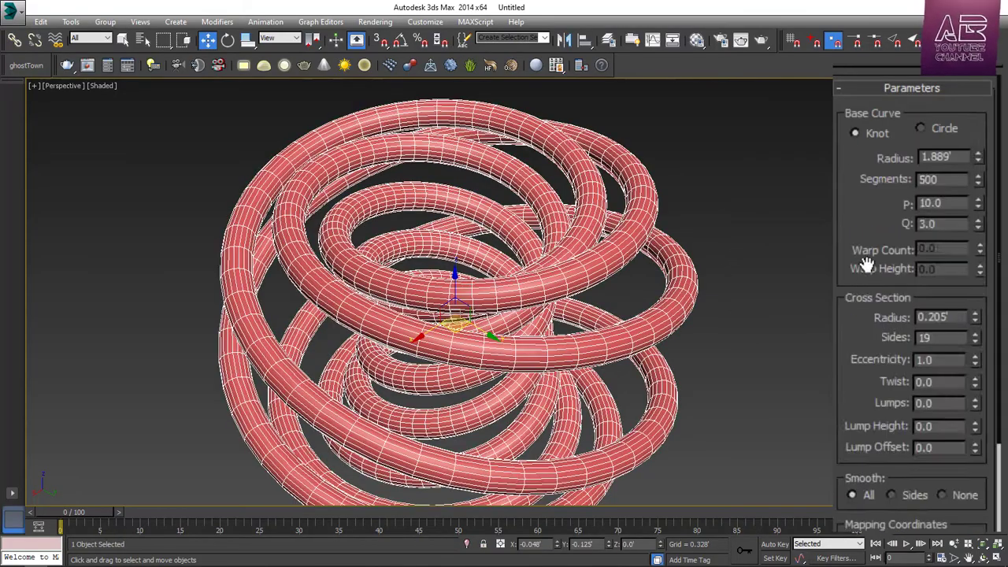
Step: Set the torus knot's cross-section eccentricity to 0.6 and its twist to 10
scroll(861, 322, down, 4)
mouse_move(976, 250)
mouse_down()
mouse_move(984, 221)
mouse_move(992, 259)
mouse_move(986, 239)
mouse_move(979, 264)
mouse_up()
key(Return)
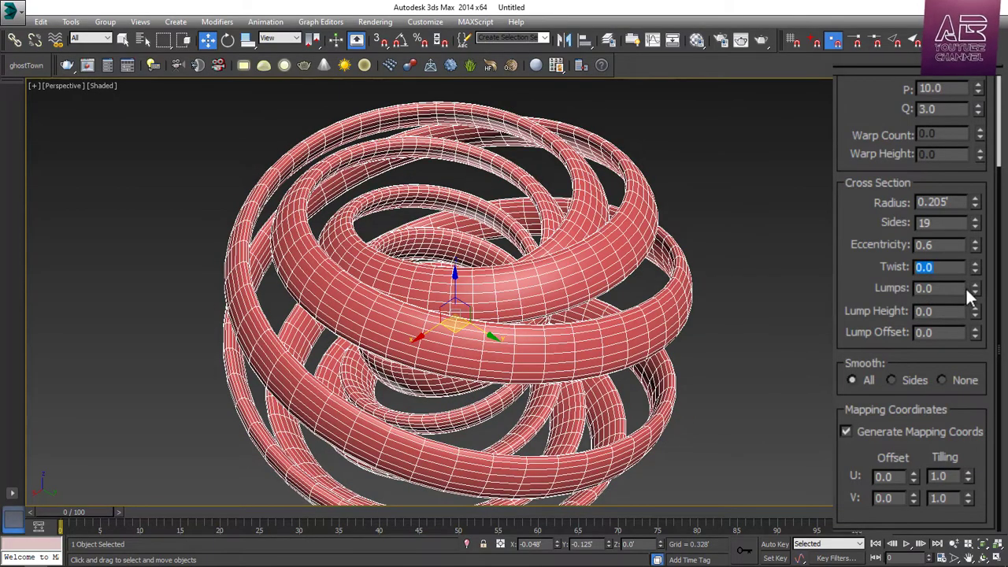
text(10)
Step: Give the torus knot 87 lumps with a lump height of -0.85, raise the lump offset above 17, and deselect it
drag(976, 288, 1006, 277)
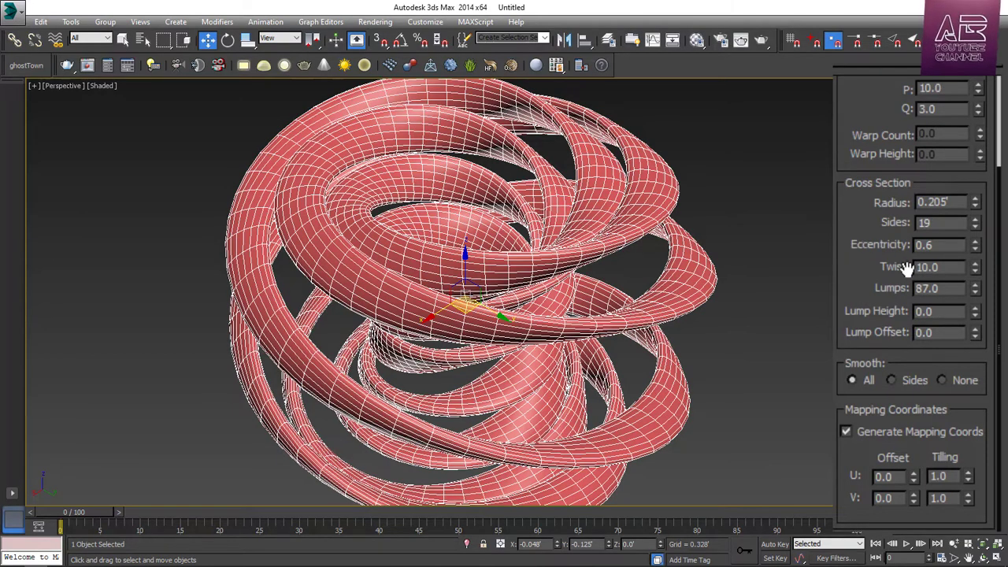
drag(976, 313, 952, 393)
mouse_move(976, 330)
mouse_down()
mouse_move(988, 336)
mouse_move(988, 323)
mouse_move(976, 334)
mouse_up()
click(975, 329)
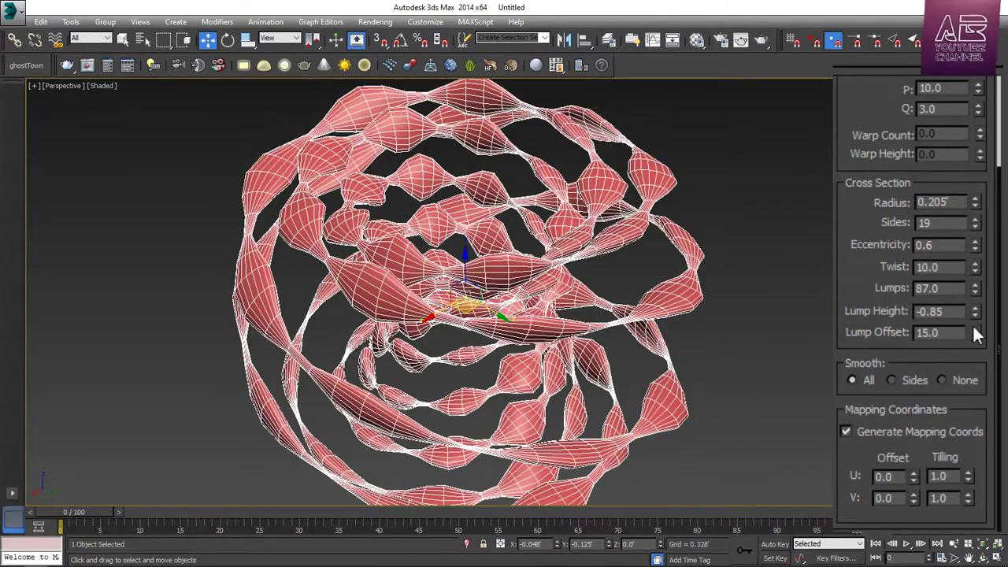
click(974, 329)
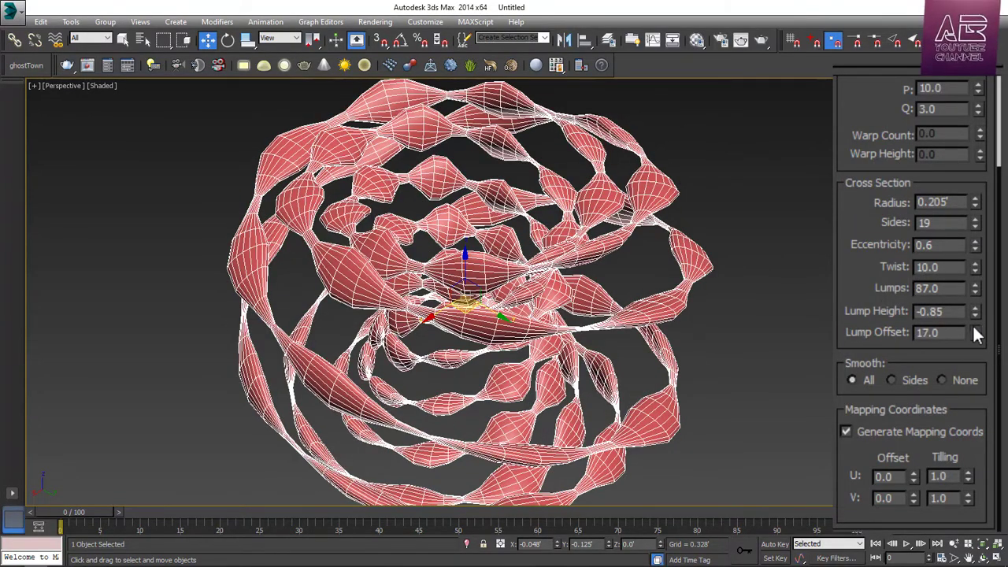
click(975, 329)
click(975, 329)
click(974, 329)
click(794, 272)
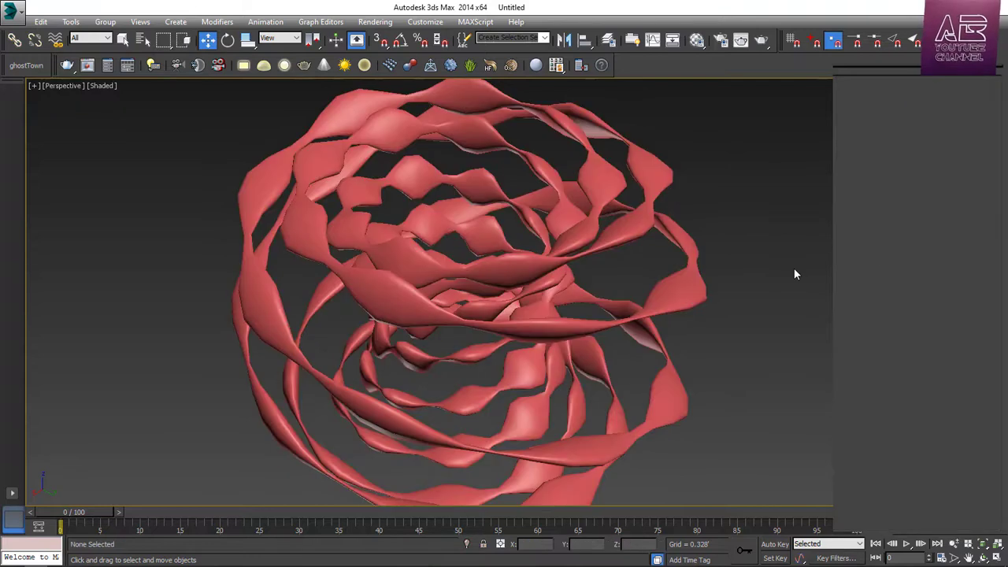
Step: Select the torus knot and set its base curve P value to 2
click(685, 301)
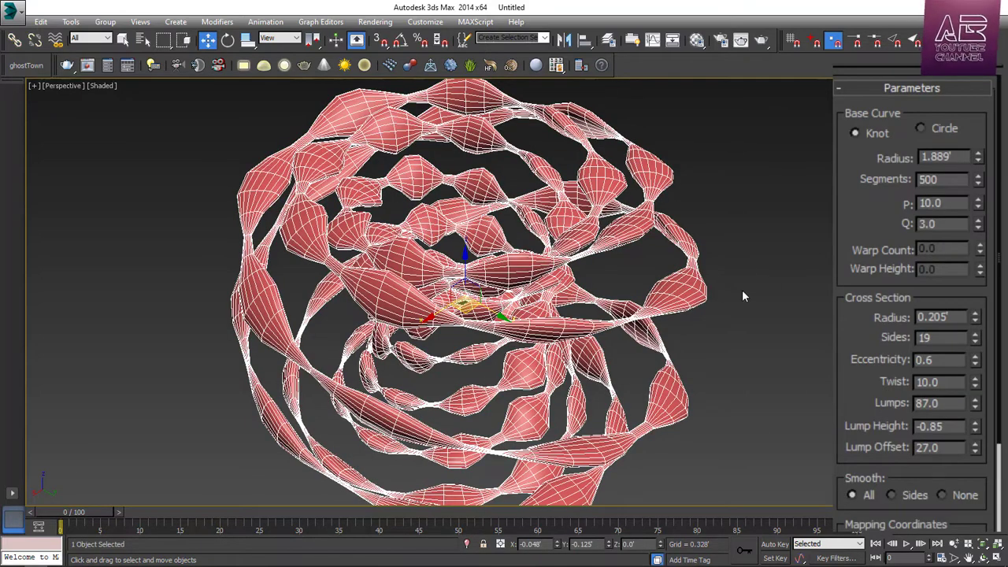
scroll(905, 314, down, 3)
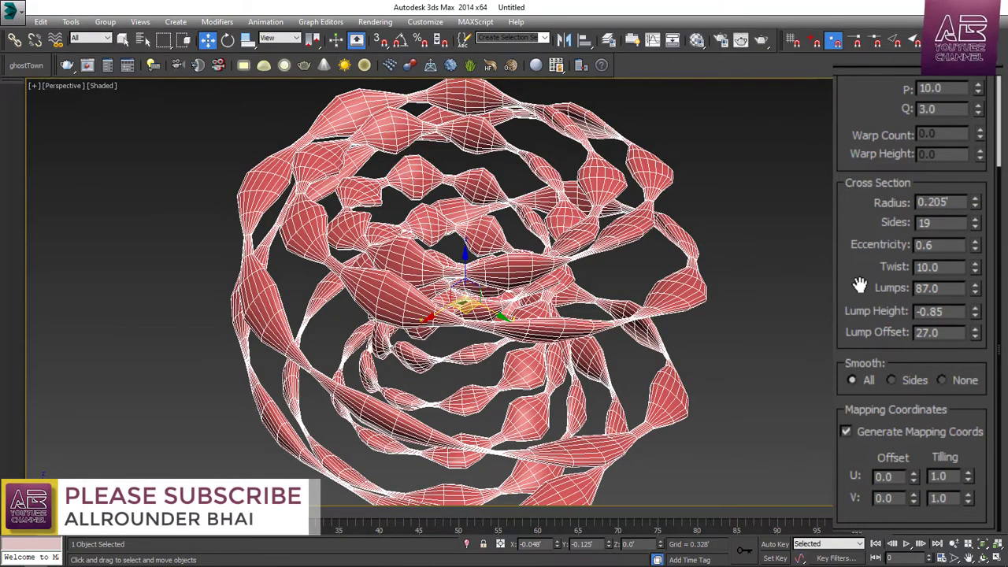
scroll(857, 283, up, 3)
click(956, 203)
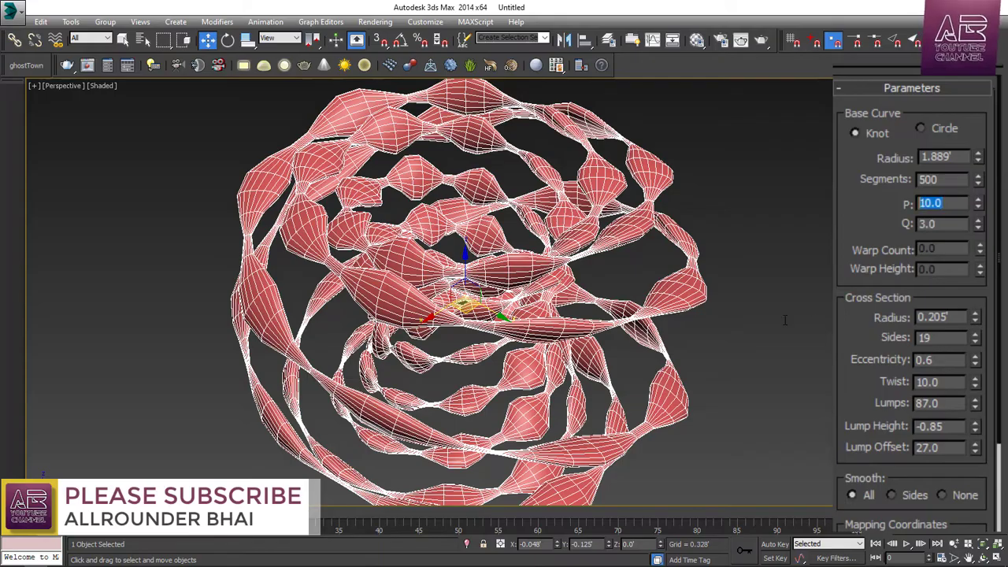
key(Return)
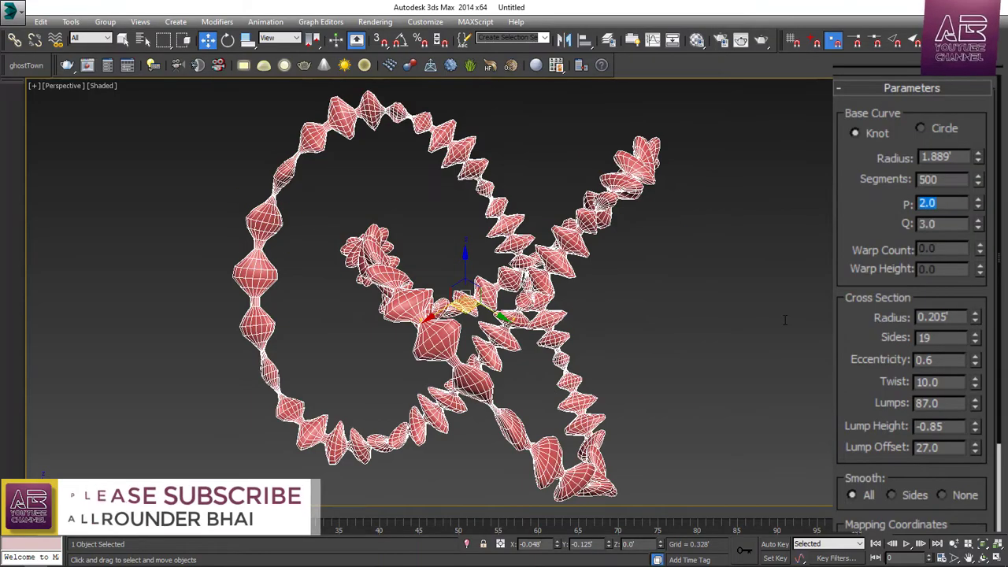
alt+middle_drag(785, 320, 644, 318)
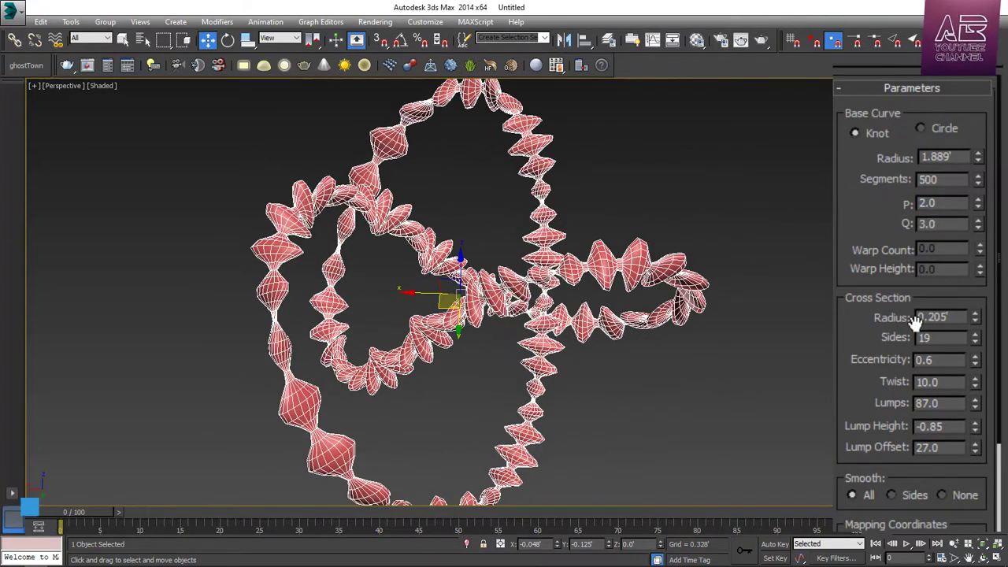
Step: Set the torus knot's lumps to 10, lump height to -1.0 and lump offset to 25
scroll(882, 376, down, 2)
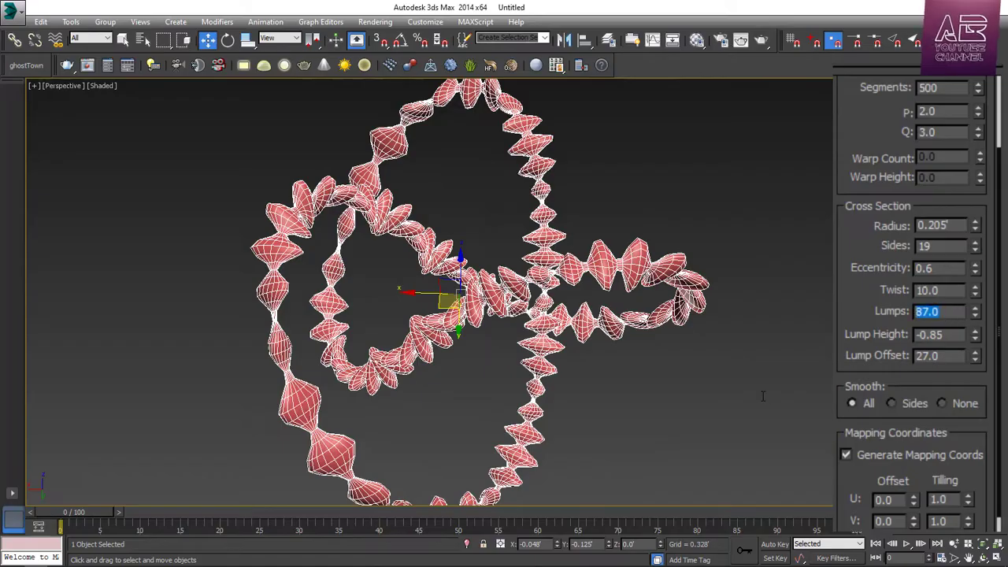
key(Return)
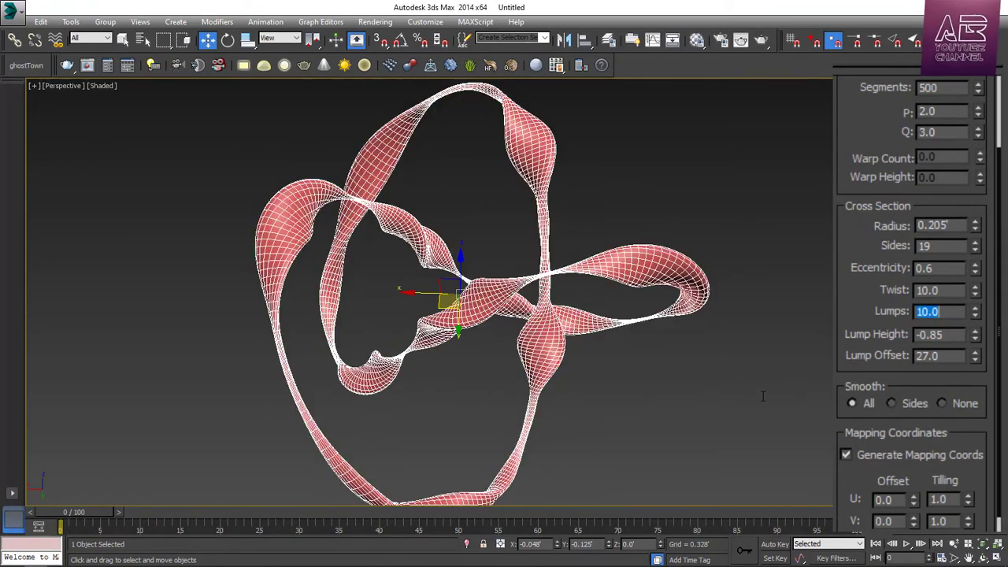
click(699, 374)
alt+middle_drag(699, 374, 331, 346)
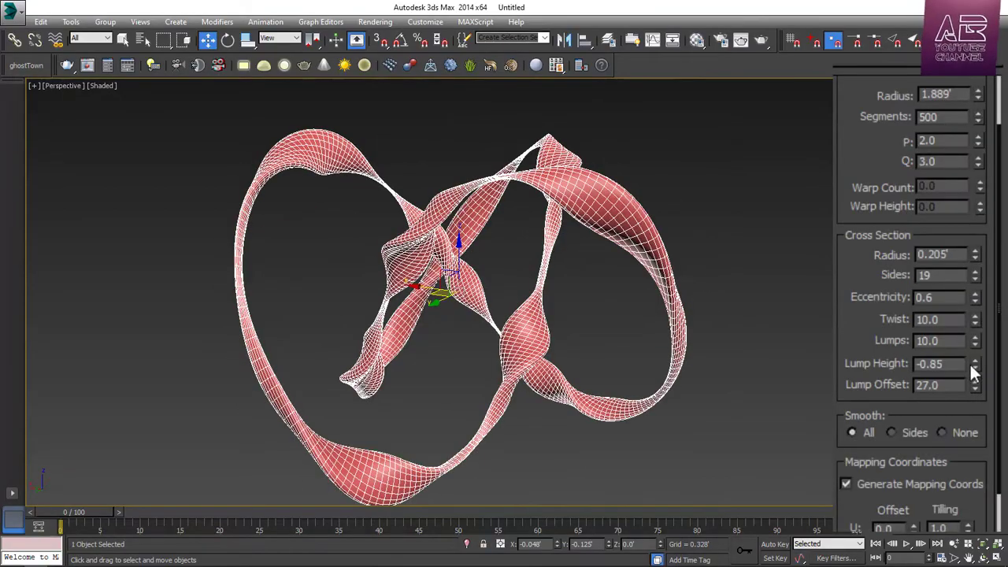
drag(975, 367, 968, 425)
drag(974, 475, 974, 496)
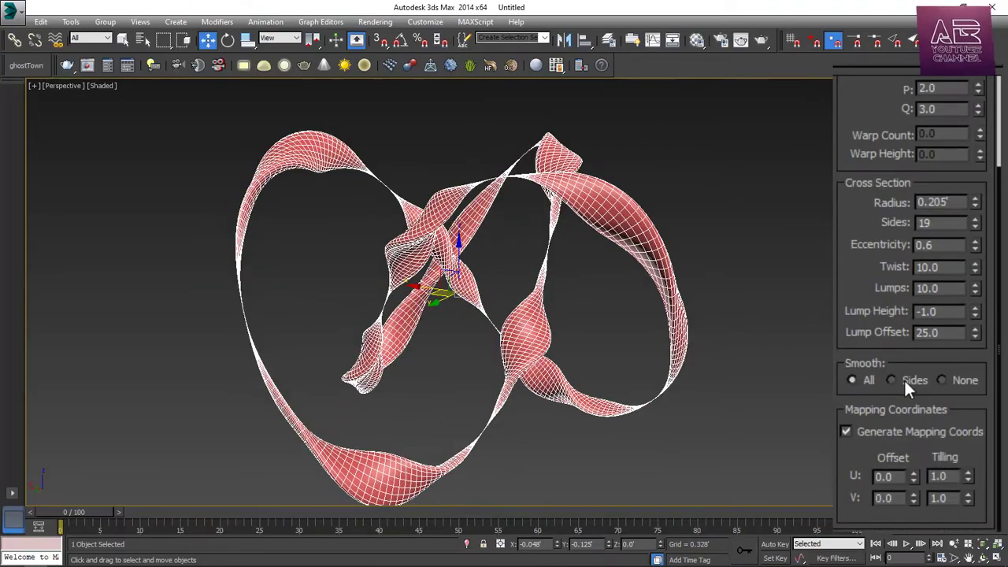
Step: Compare the Sides, All and None smoothing options on the torus knot's surface, leaving smoothing at All
click(890, 379)
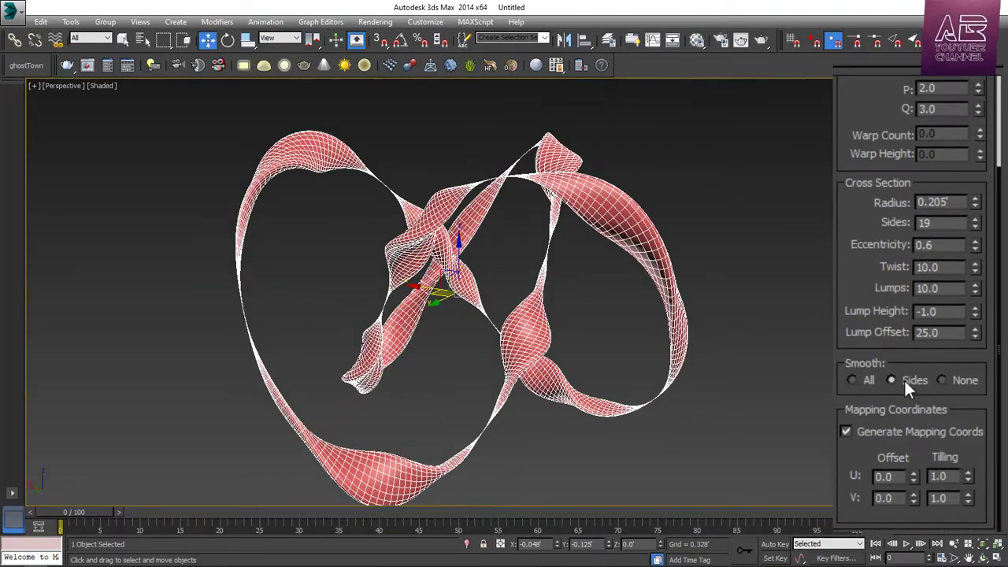
scroll(618, 209, up, 10)
scroll(620, 210, down, 5)
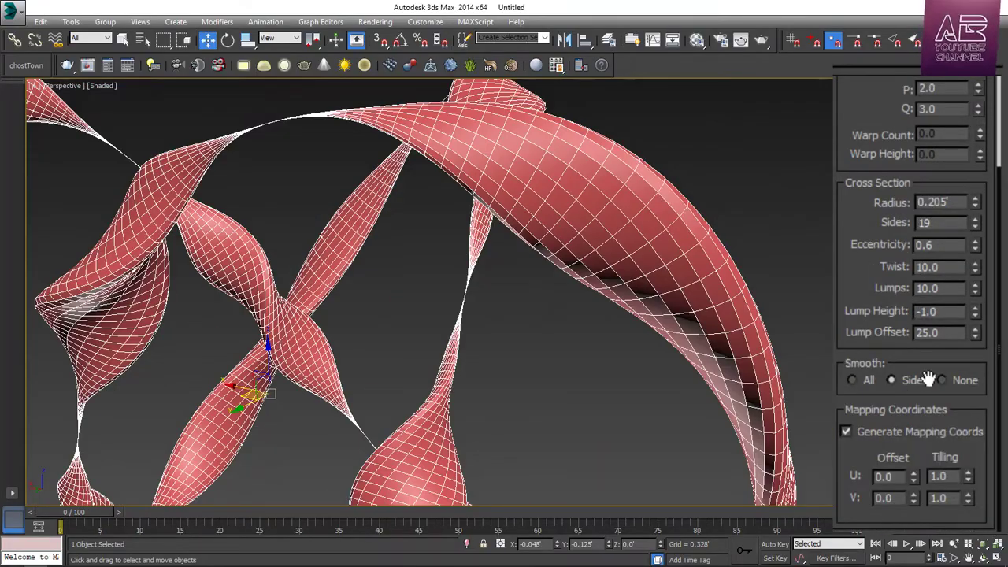
click(857, 378)
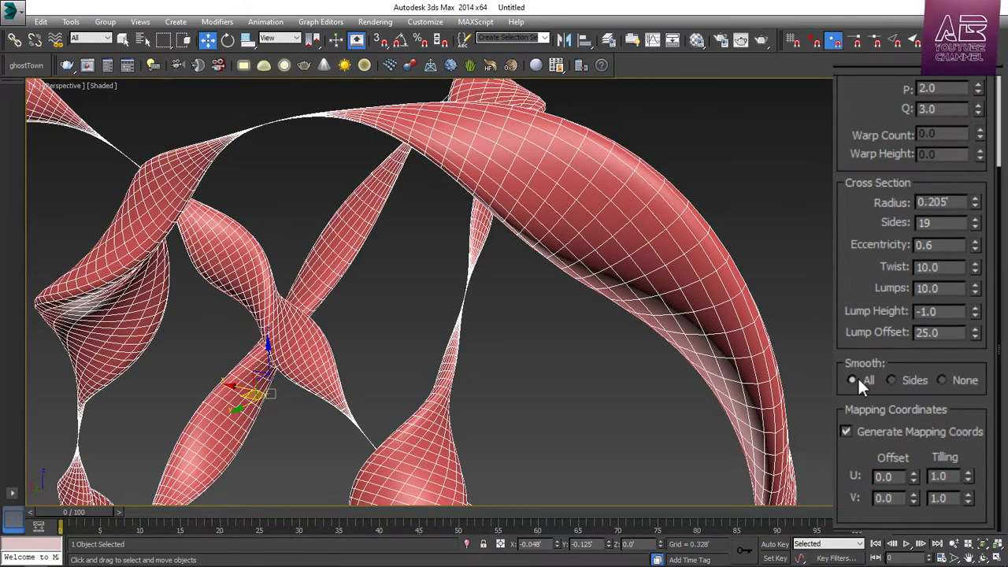
click(968, 380)
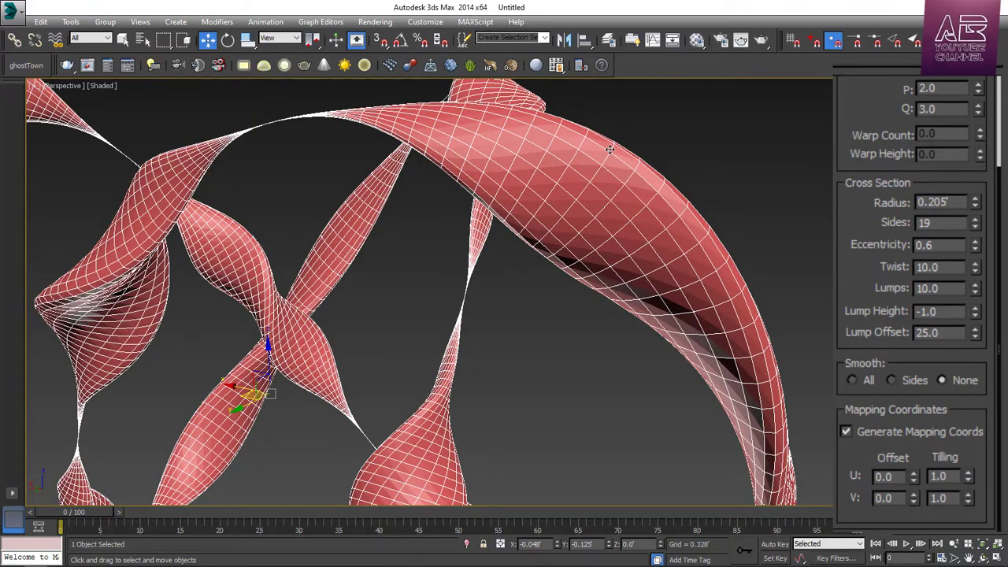
scroll(607, 153, up, 10)
scroll(607, 153, down, 4)
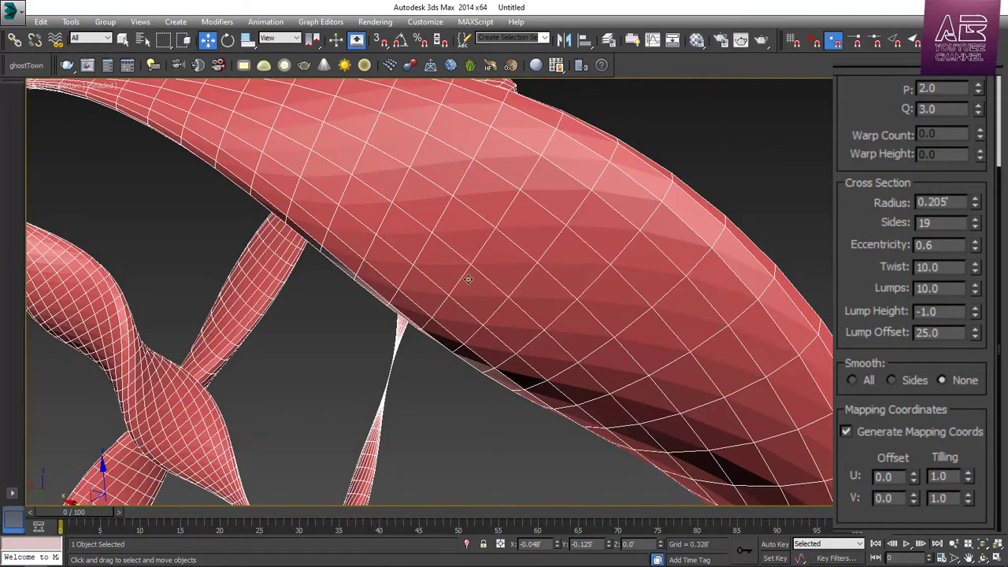
click(863, 384)
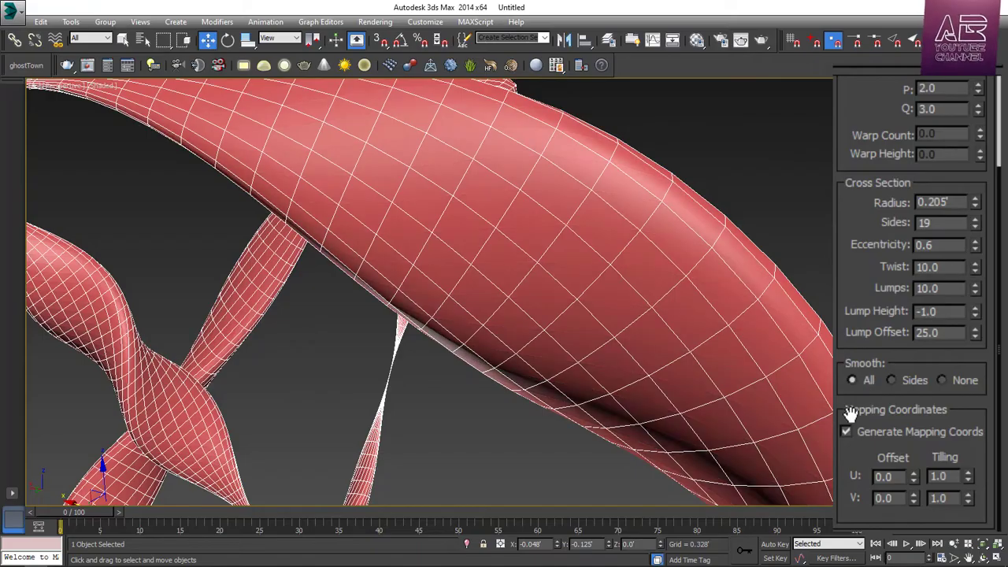
Step: Set the torus knot's mapping offsets to U 22.3 and V 25, tiling to U 17.6 and V 14.8, and turn off mapping coordinate generation
scroll(656, 217, down, 5)
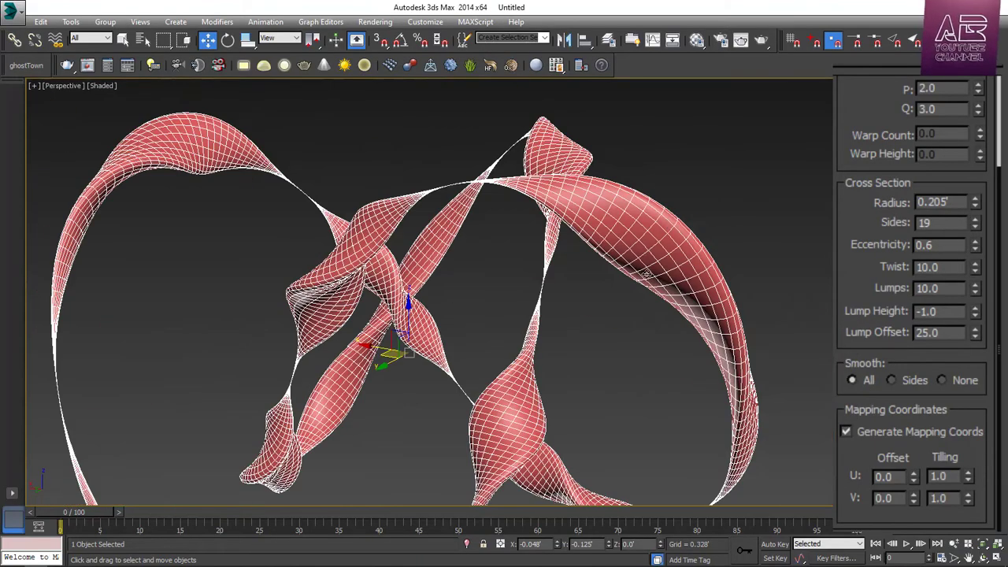
scroll(621, 326, up, 3)
scroll(620, 326, down, 4)
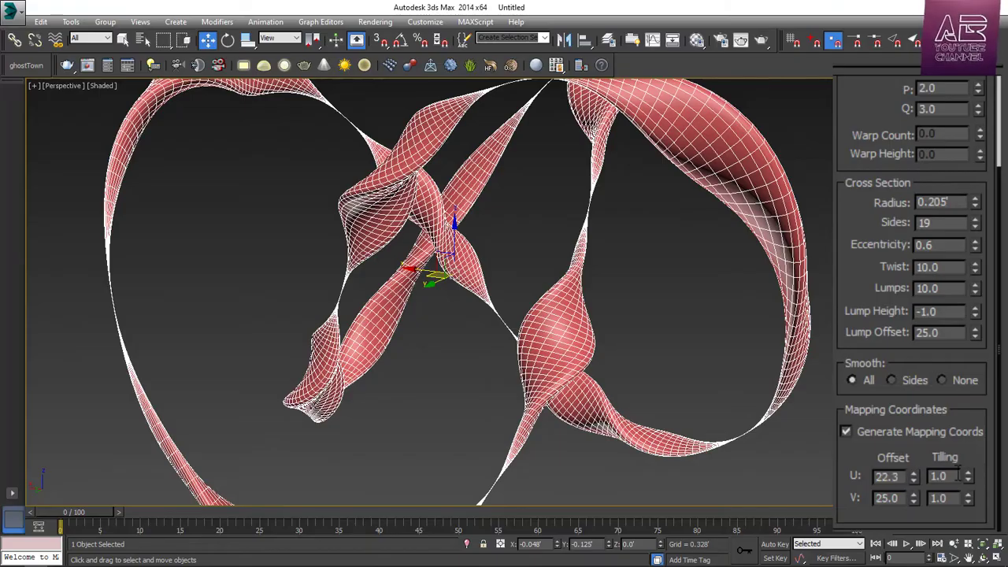
drag(967, 472, 968, 304)
drag(970, 496, 936, 353)
scroll(534, 299, down, 3)
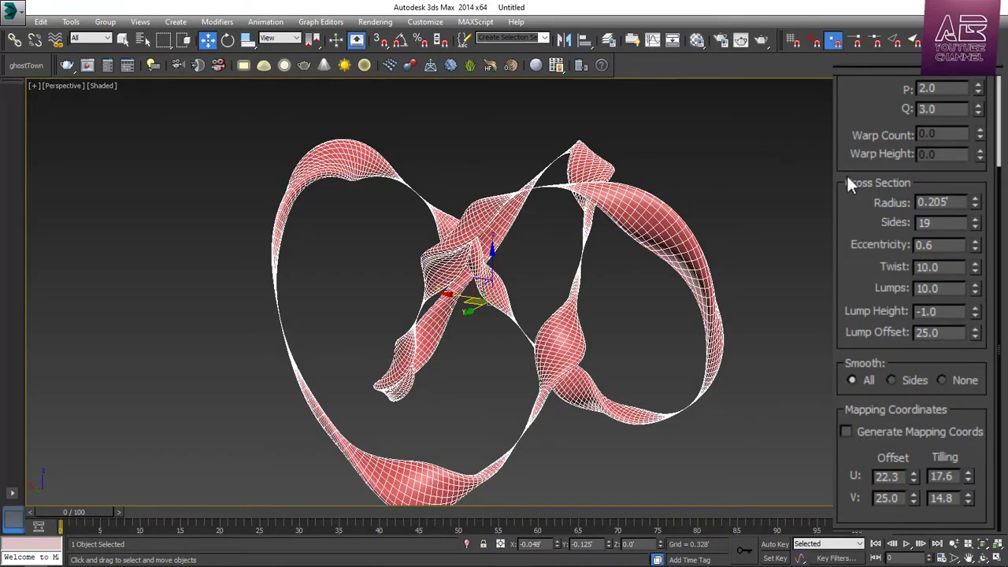
scroll(846, 174, up, 3)
scroll(688, 404, down, 3)
scroll(667, 363, up, 4)
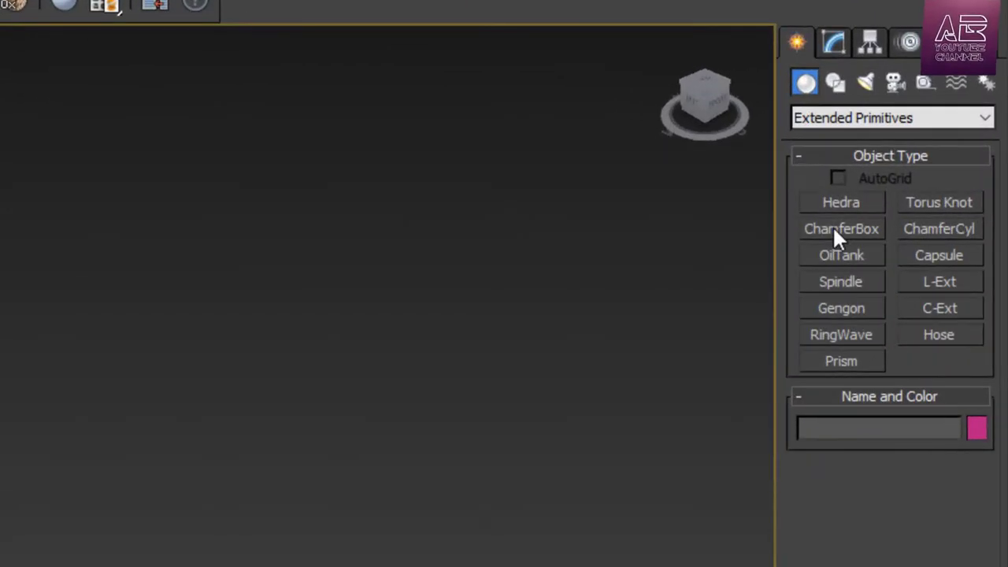
Step: Create a chamfer box about 1.925' long, 1.439' wide and 1.537' high, and set its fillet to 0.12'
click(835, 234)
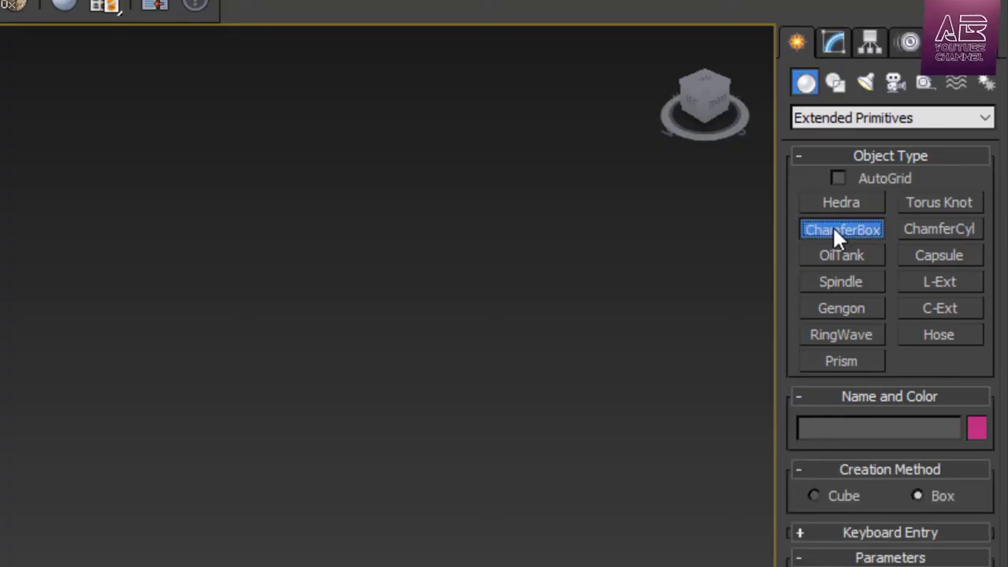
drag(331, 291, 346, 493)
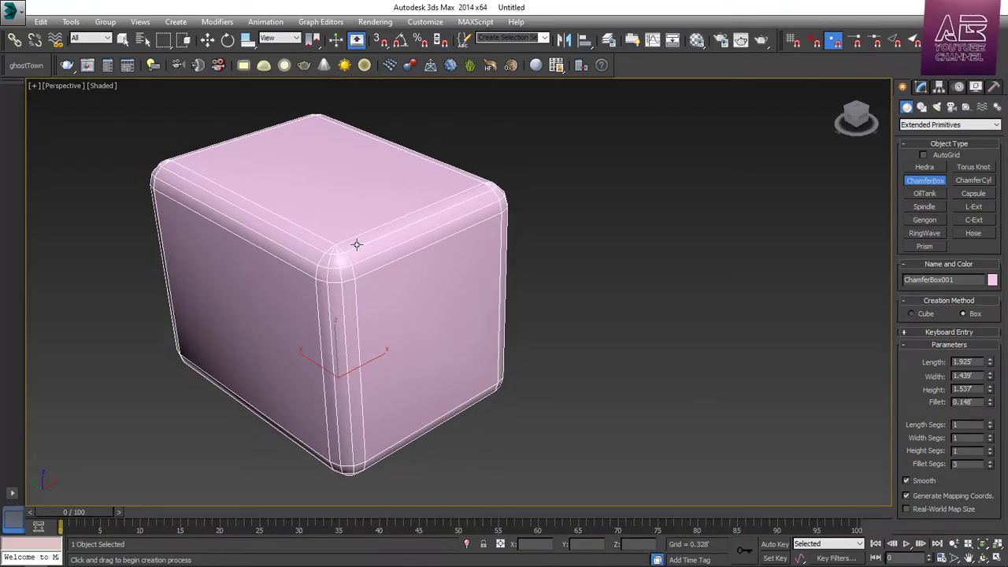
double_click(959, 266)
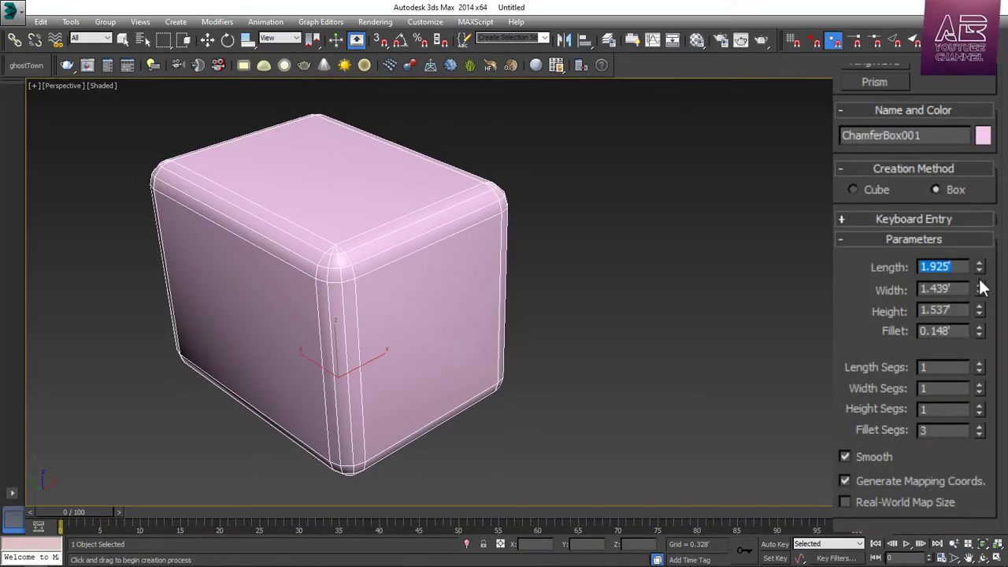
double_click(927, 289)
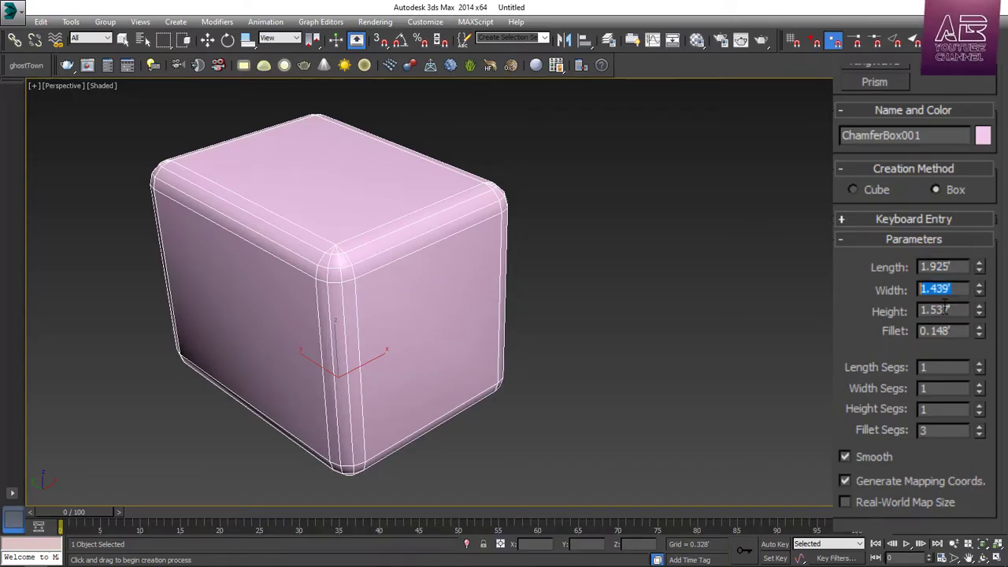
double_click(958, 311)
double_click(949, 330)
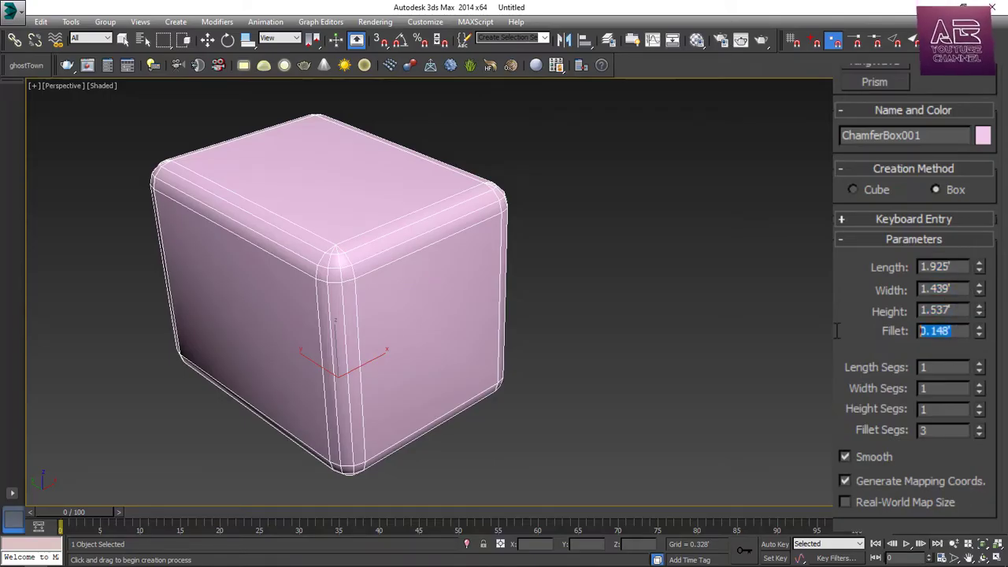
click(976, 329)
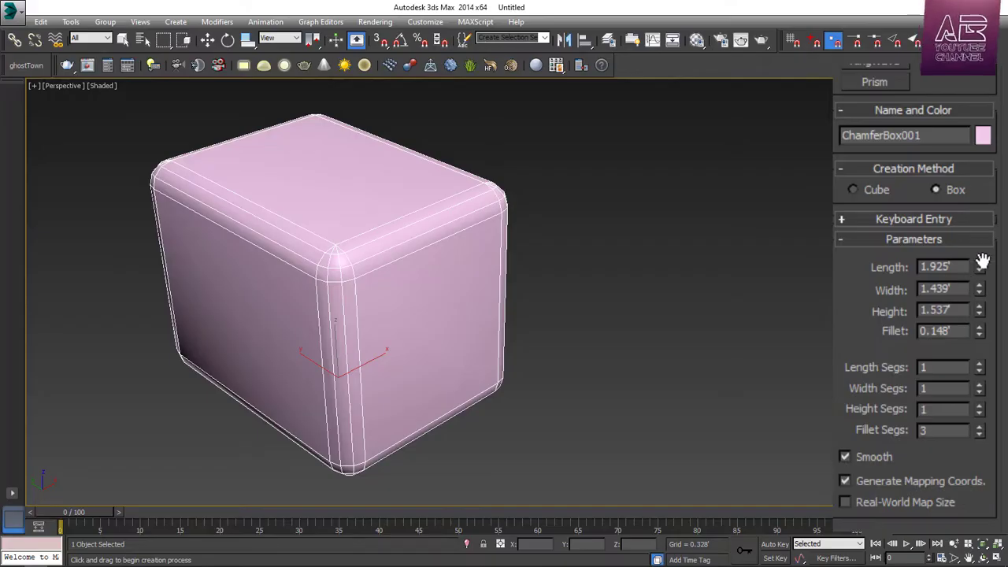
mouse_move(978, 333)
mouse_down()
mouse_move(955, 409)
mouse_move(956, 371)
mouse_move(961, 386)
mouse_move(974, 355)
mouse_move(976, 386)
mouse_move(983, 352)
mouse_up()
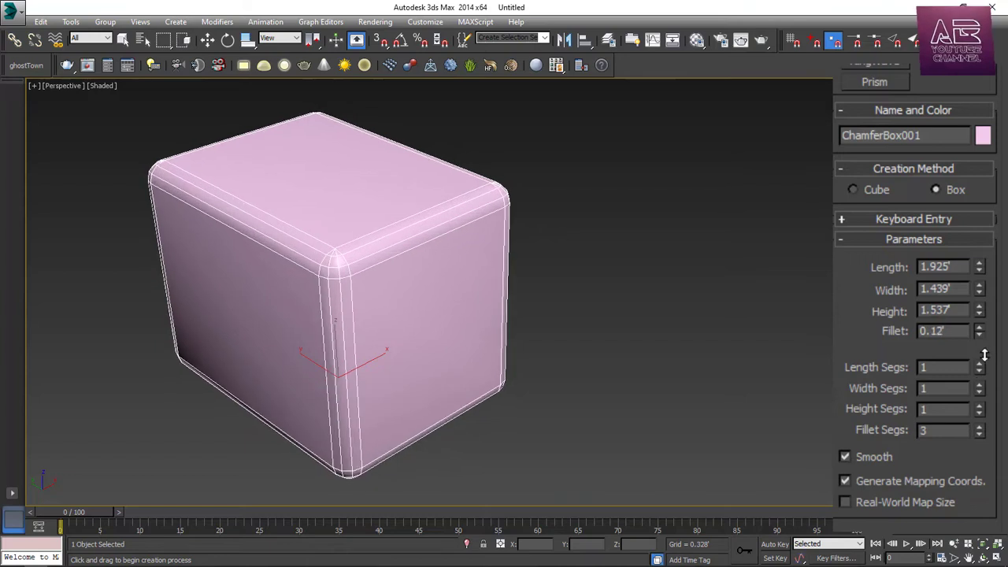
Step: Set the chamfer box's fillet segments to 18 and inspect its rounded edges up close
click(943, 388)
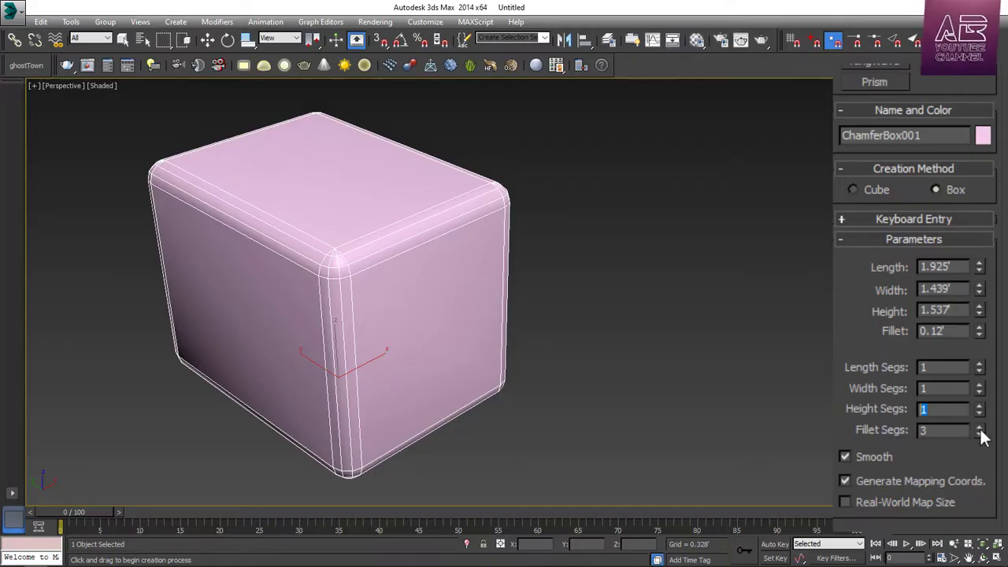
drag(979, 431, 974, 276)
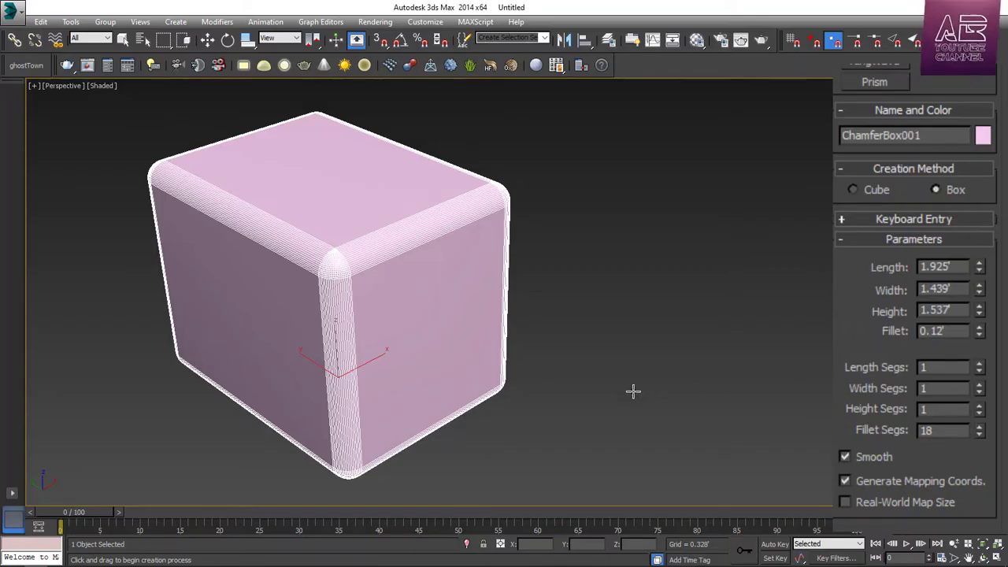
scroll(416, 219, up, 8)
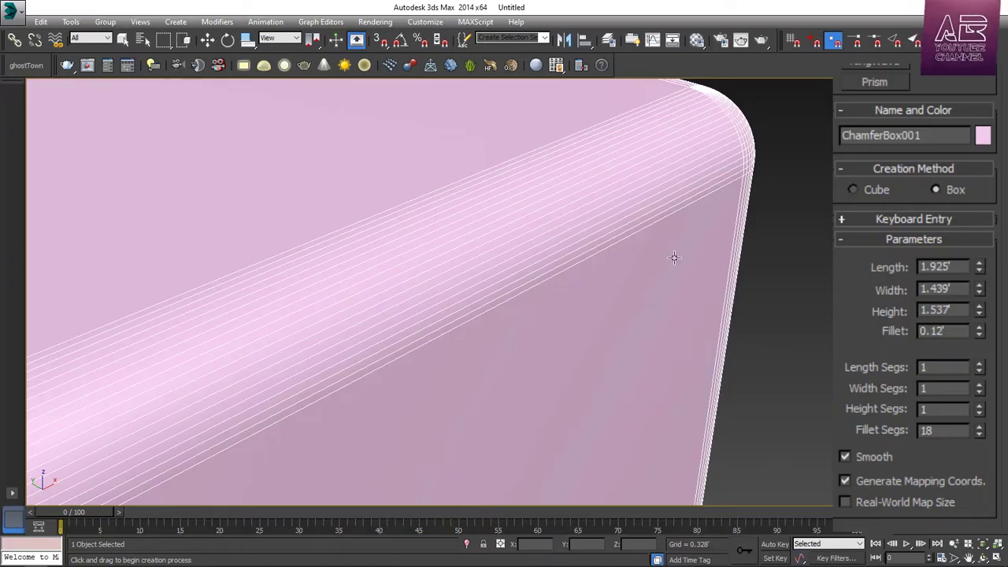
scroll(630, 259, down, 8)
scroll(630, 261, up, 8)
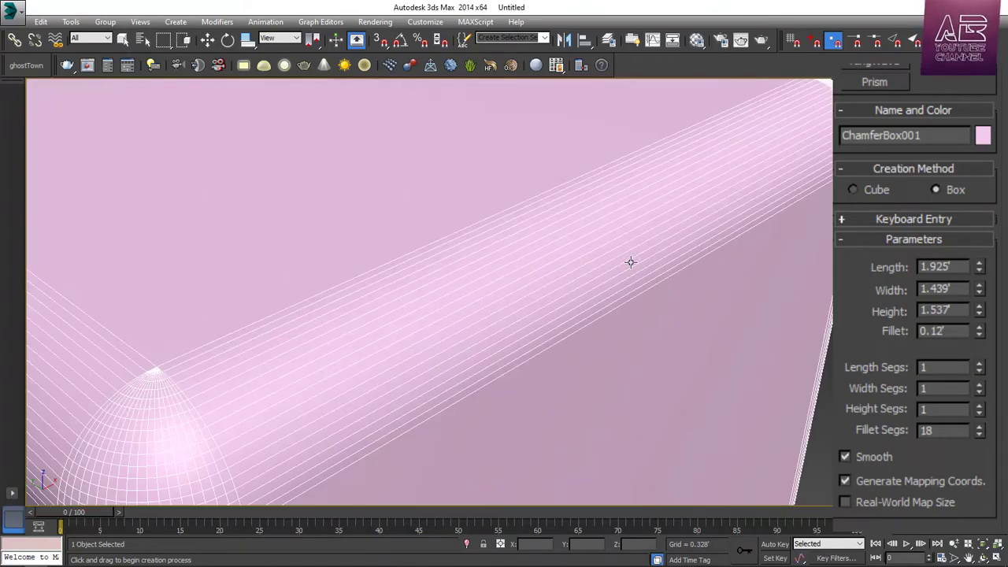
scroll(635, 262, down, 4)
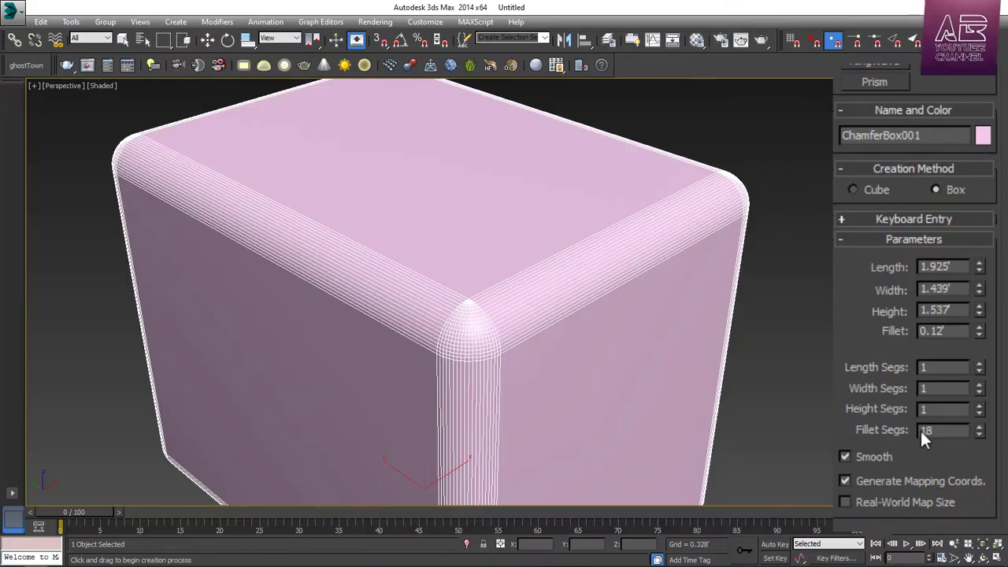
Step: Turn the chamfer box's smoothing off and back on to compare the shading
click(879, 456)
click(879, 457)
scroll(473, 281, down, 4)
scroll(494, 260, up, 4)
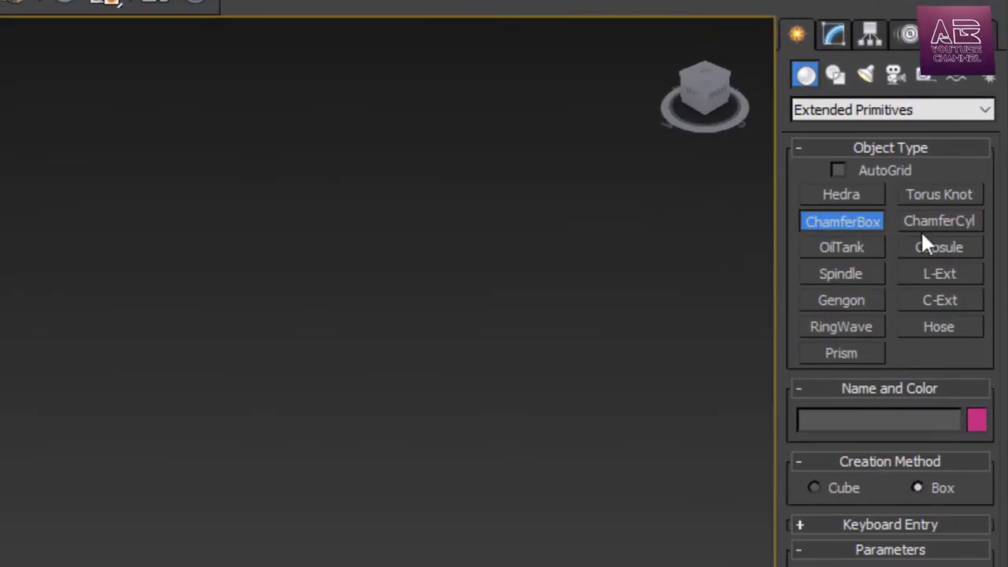
Step: Create a chamfer cylinder about 0.55' in radius and 1.15' high, with a fillet of about 0.054'
click(927, 226)
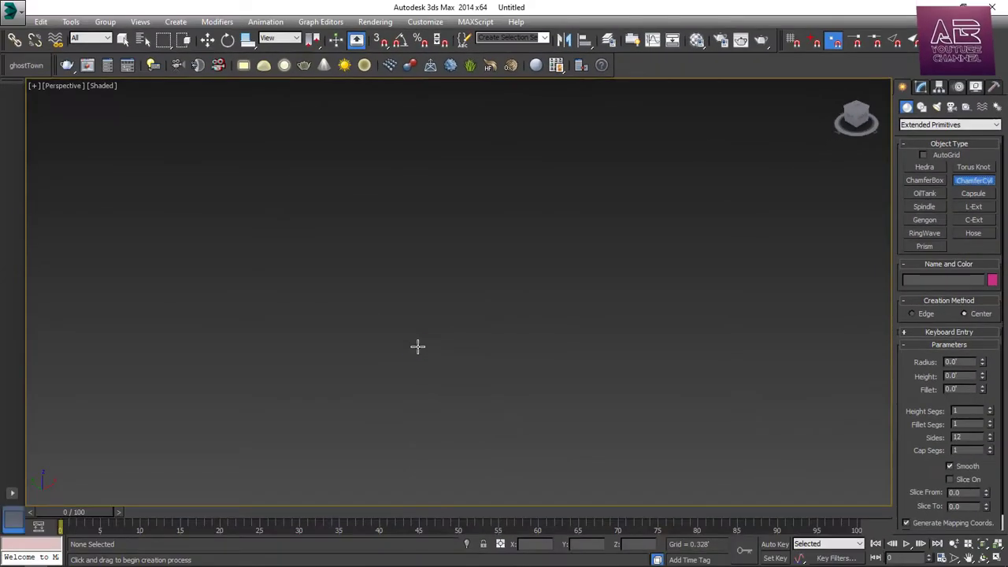
drag(417, 346, 497, 387)
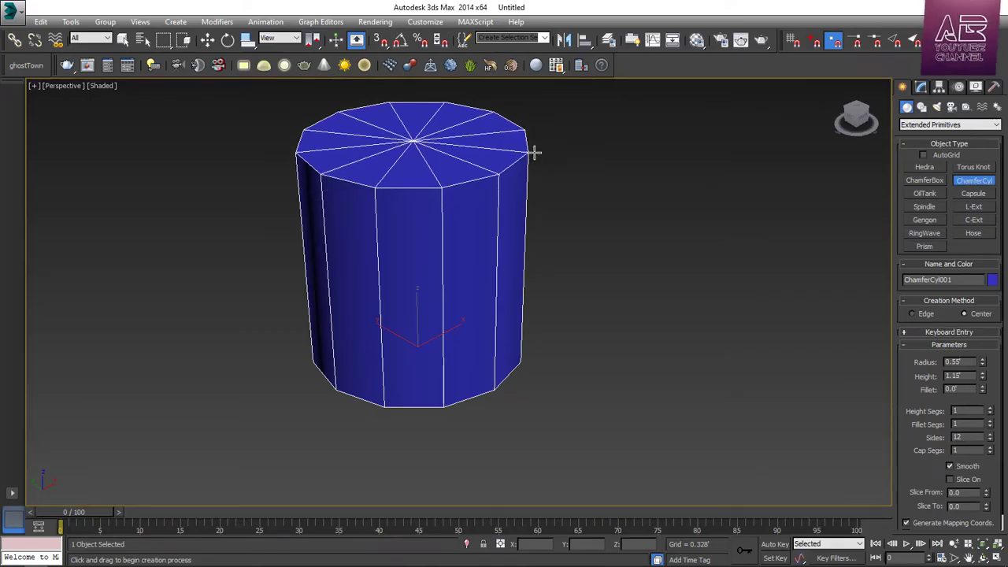
click(533, 152)
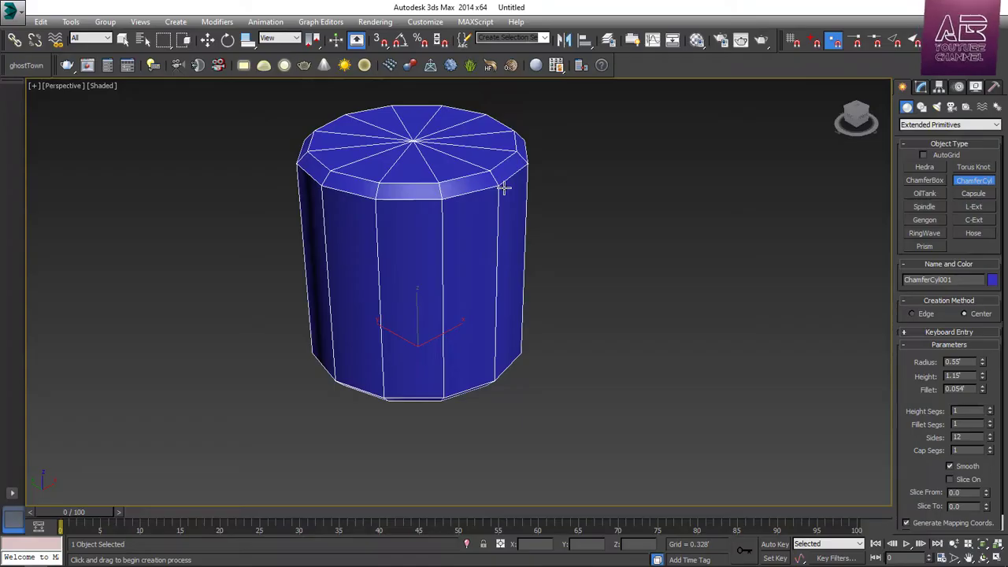
double_click(947, 266)
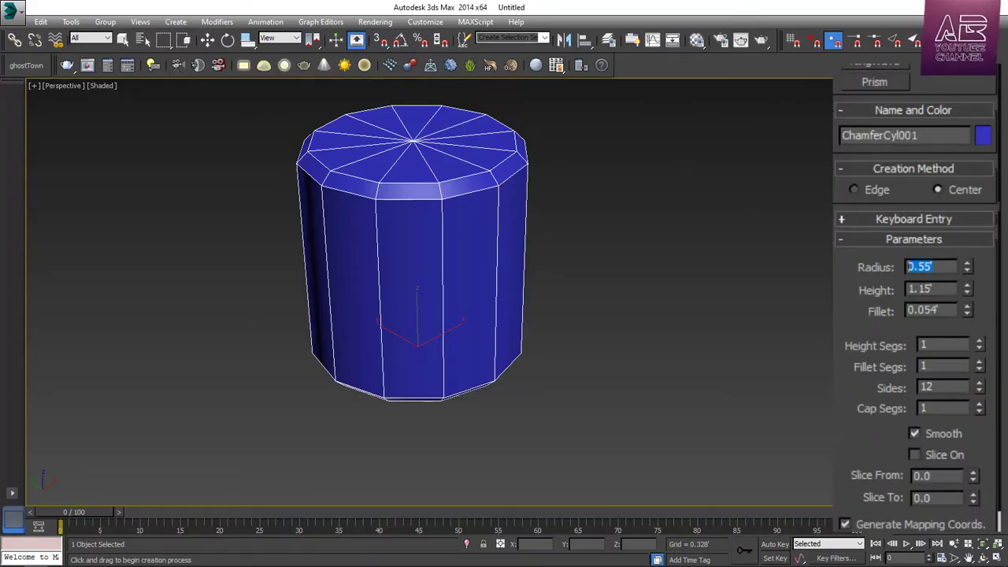
double_click(947, 286)
double_click(947, 310)
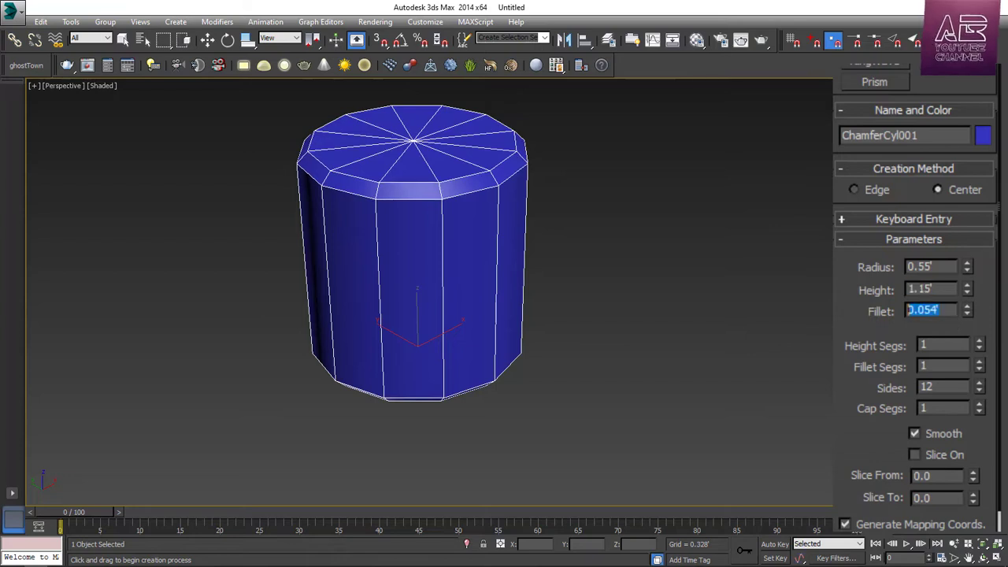
Step: Set the chamfer cylinder's fillet segments to 10 and its sides to 40, and inspect the rounded rim up close
drag(851, 348, 857, 304)
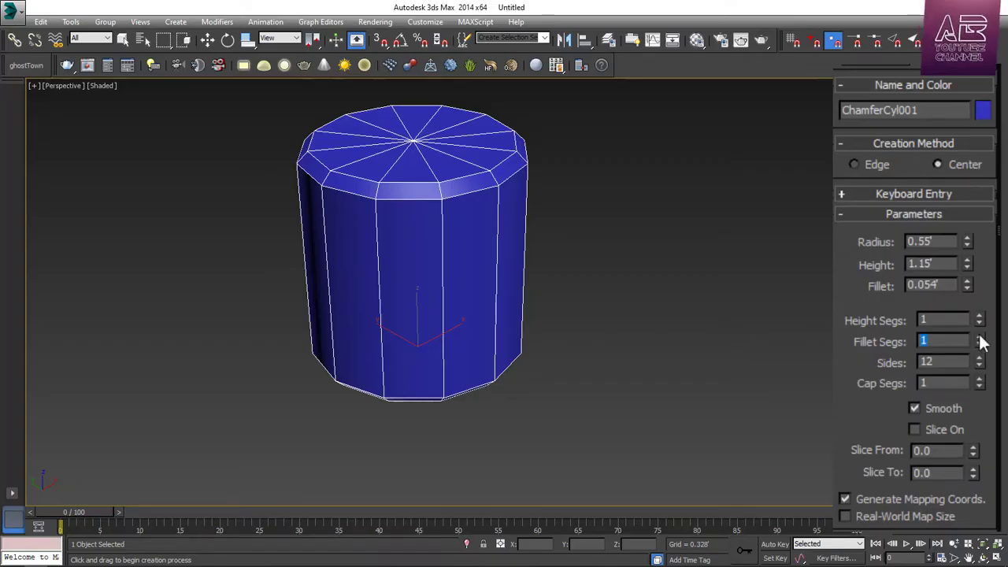
drag(930, 341, 904, 340)
key(Return)
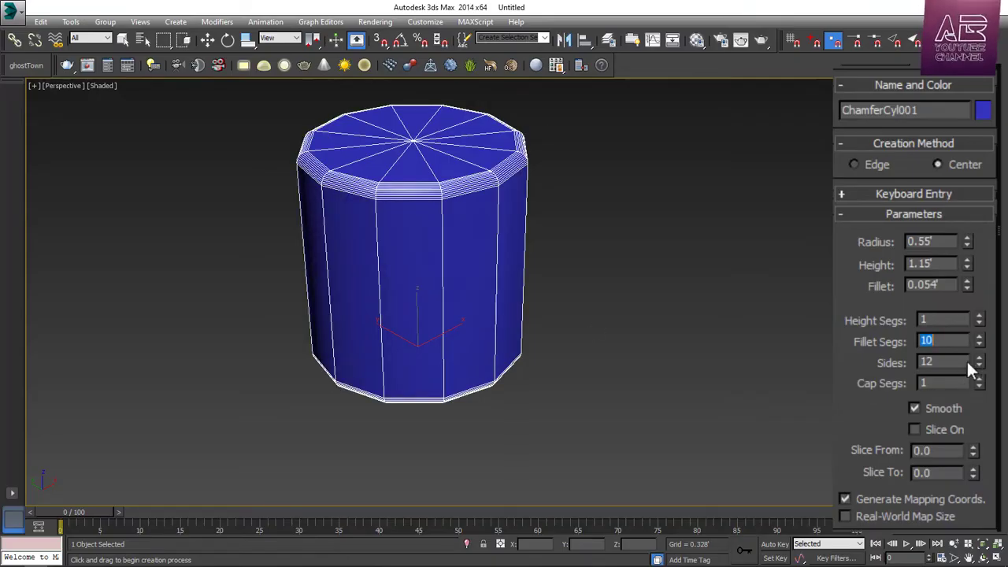
drag(979, 365, 981, 237)
key(w)
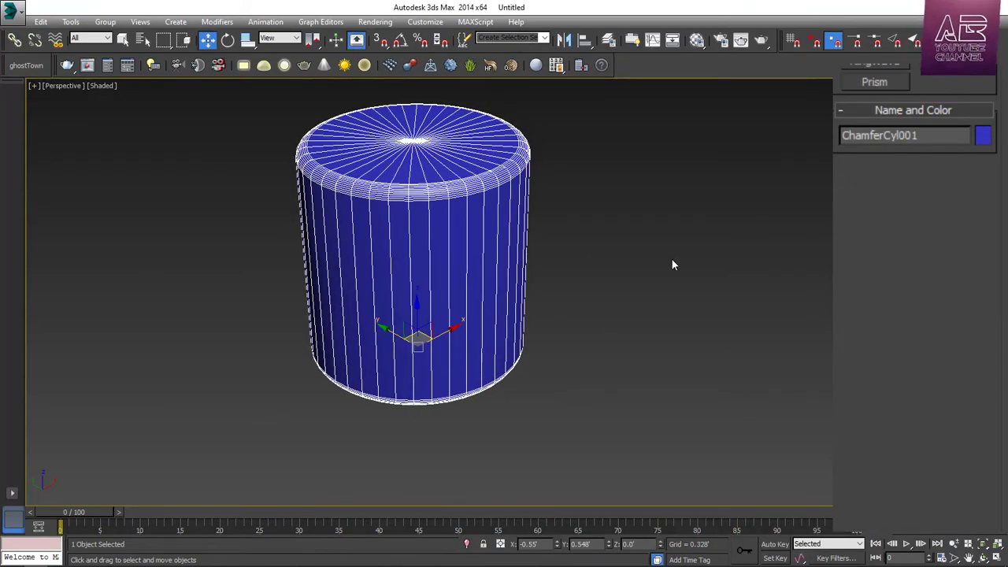
click(671, 259)
scroll(530, 416, down, 3)
scroll(524, 315, up, 5)
scroll(495, 319, down, 2)
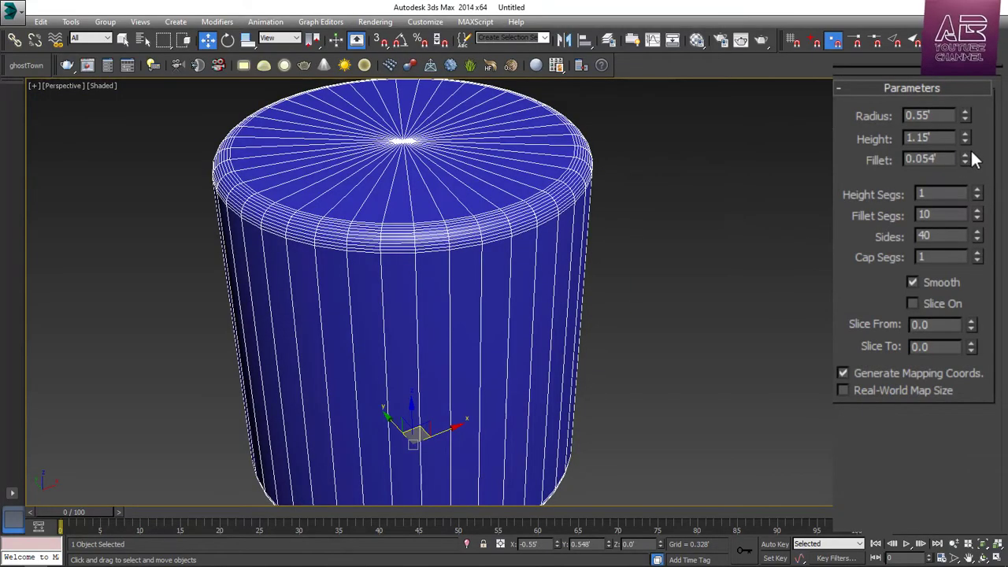
Step: Raise the chamfer cylinder's fillet to 0.55' and its height to 2.484' to form a capsule shape
drag(963, 154, 966, 19)
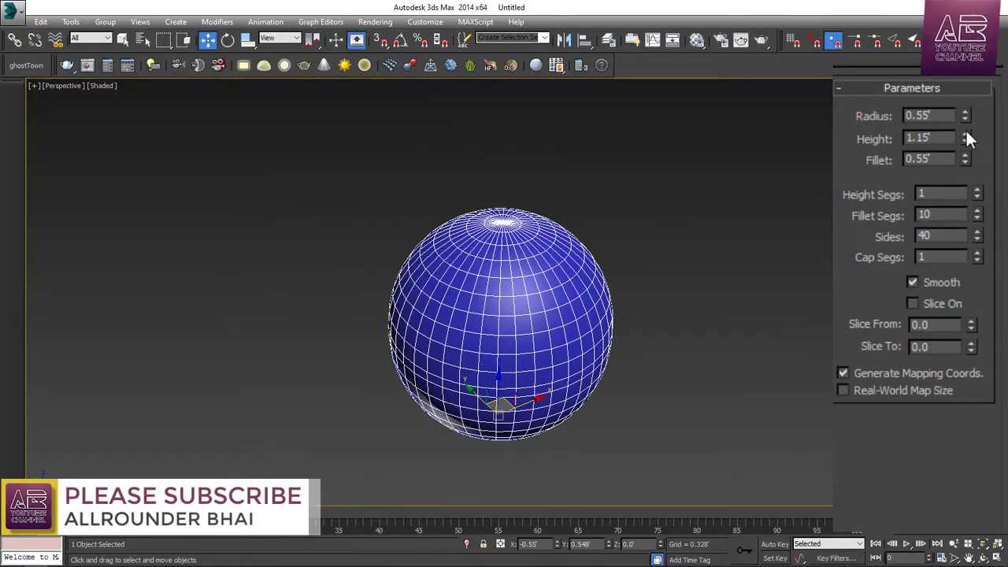
drag(965, 136, 879, 71)
scroll(497, 358, down, 3)
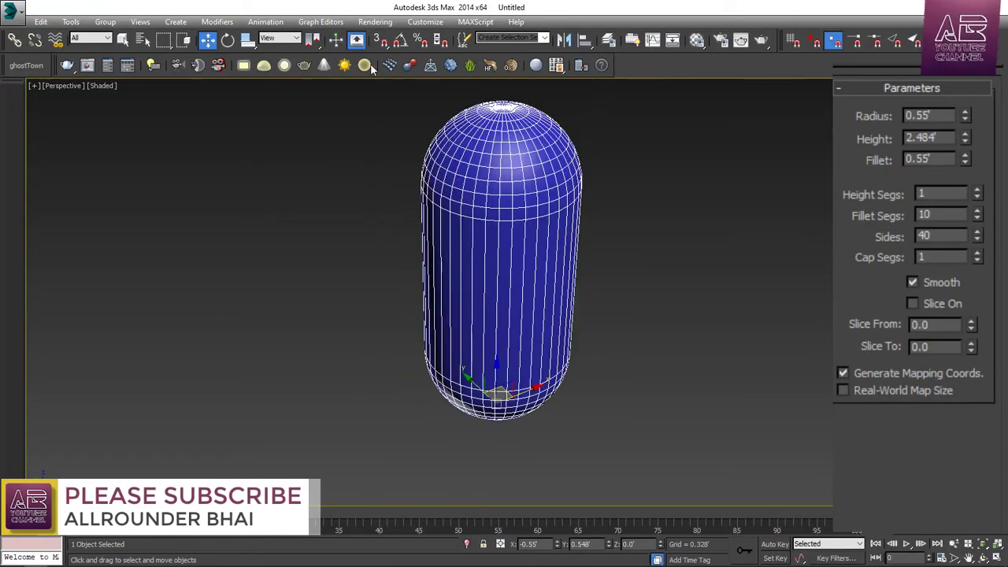
scroll(570, 302, down, 2)
scroll(566, 328, up, 2)
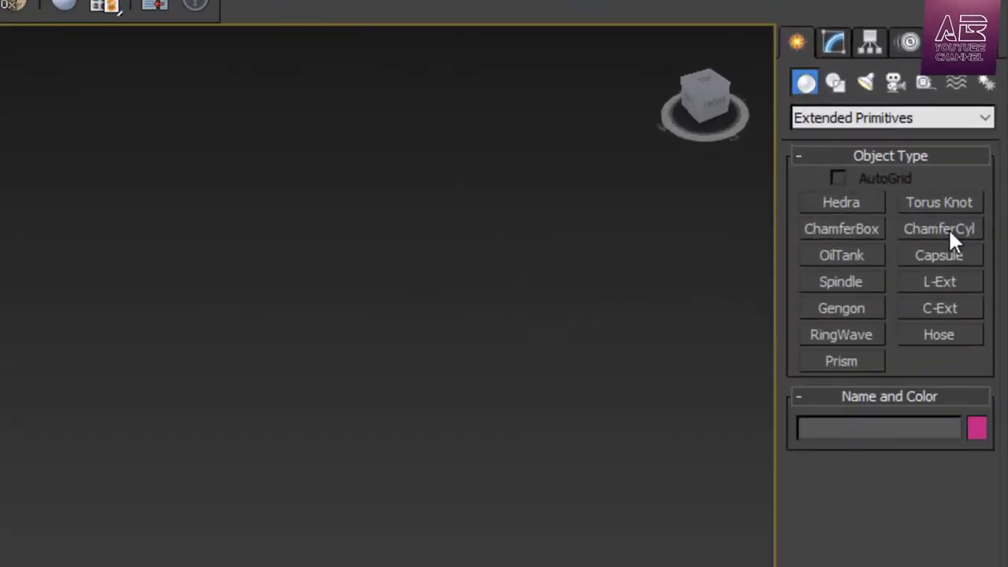
Step: Create an oil tank about 0.947' in radius and 2.7' high, with a cap height of about 0.938'
click(857, 256)
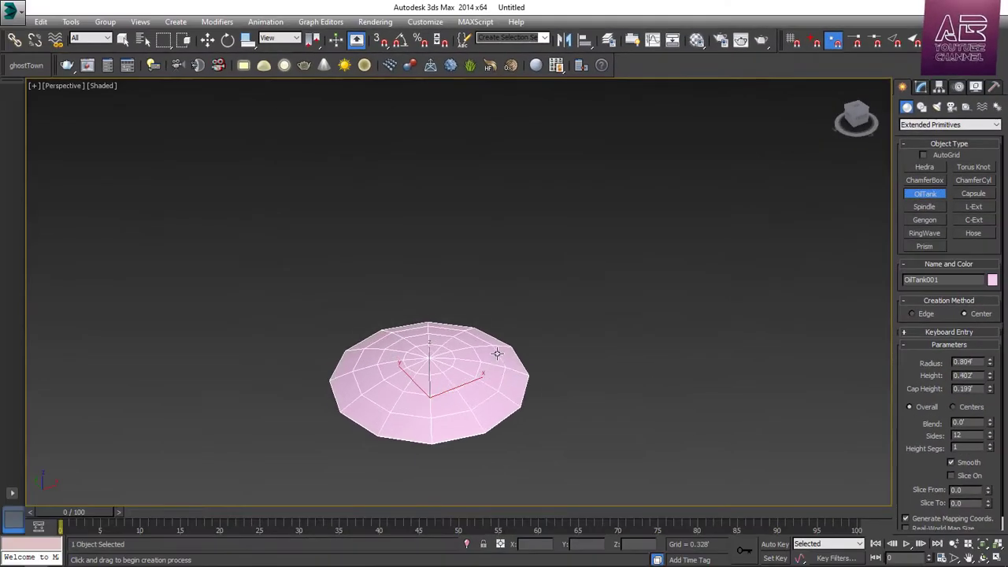
mouse_move(496, 353)
mouse_down()
mouse_move(472, 354)
mouse_move(509, 351)
mouse_up()
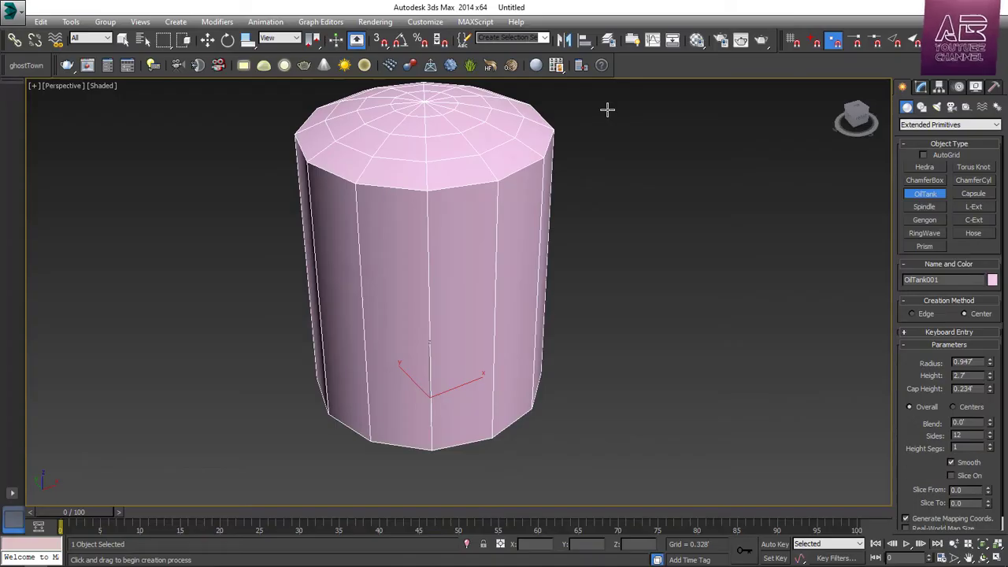
click(607, 110)
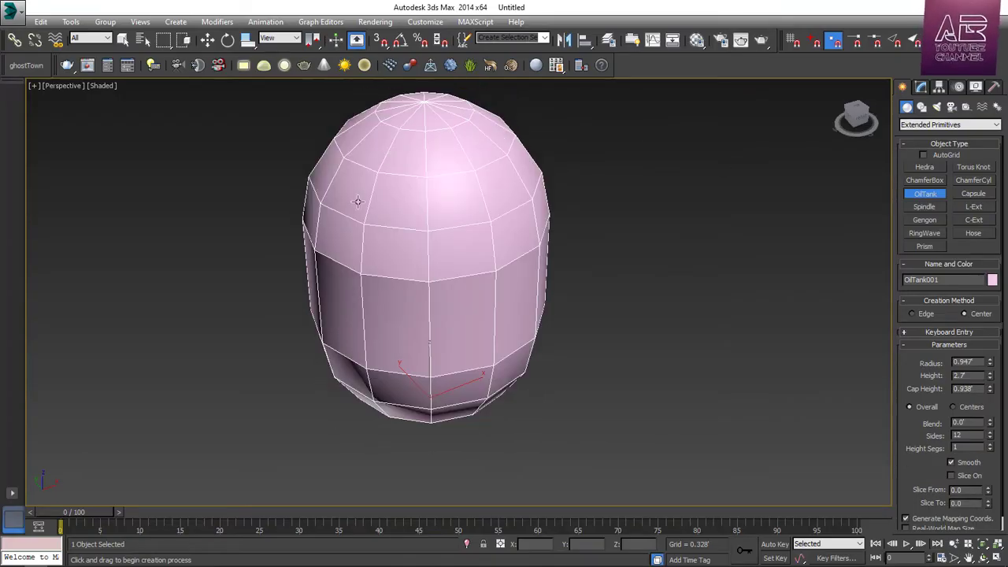
click(314, 250)
scroll(545, 405, down, 4)
scroll(557, 370, up, 2)
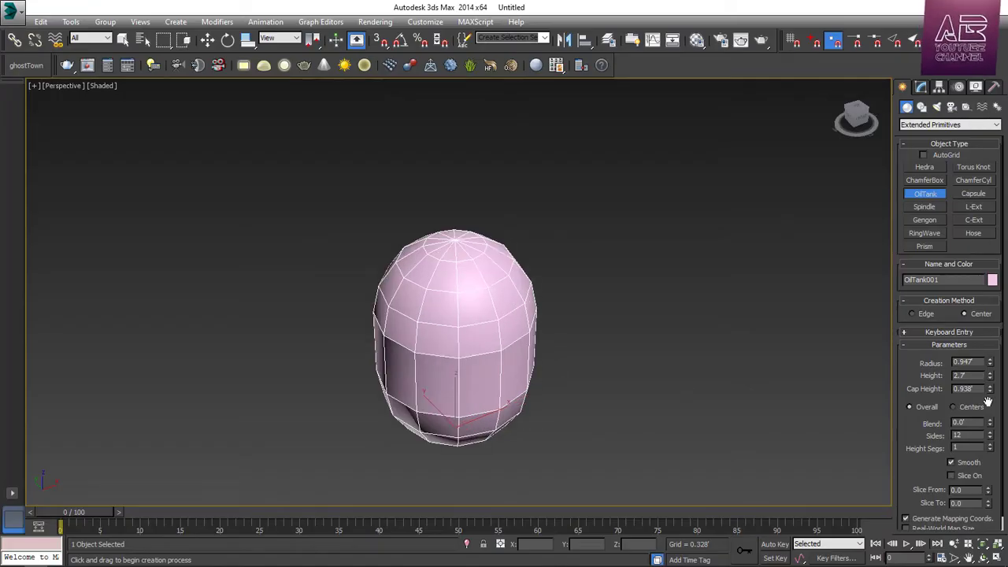
Step: Set the oil tank's radius to 0.71', its sides to 37 and its height to 3.36'
drag(989, 360, 985, 310)
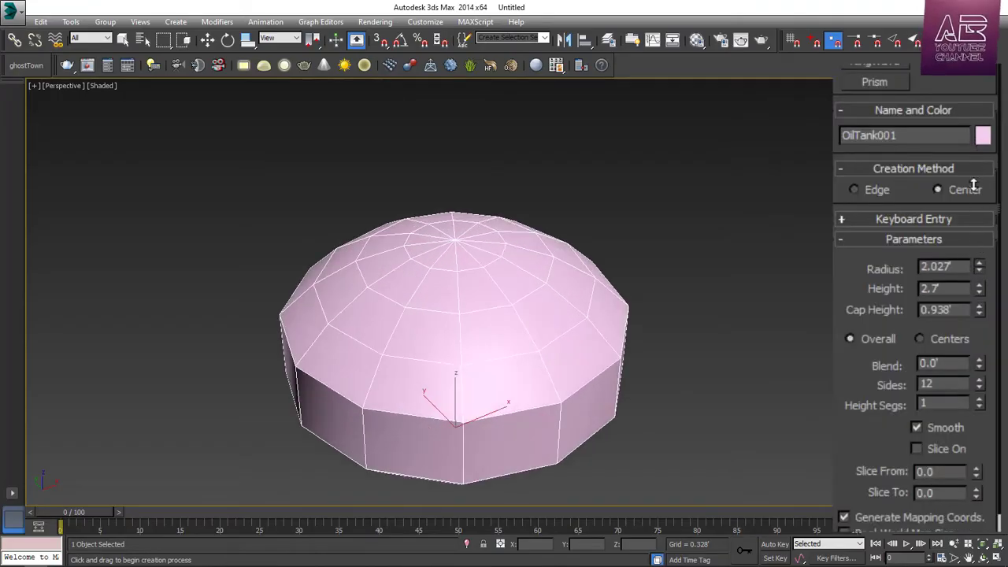
drag(973, 185, 961, 286)
drag(979, 287, 996, 232)
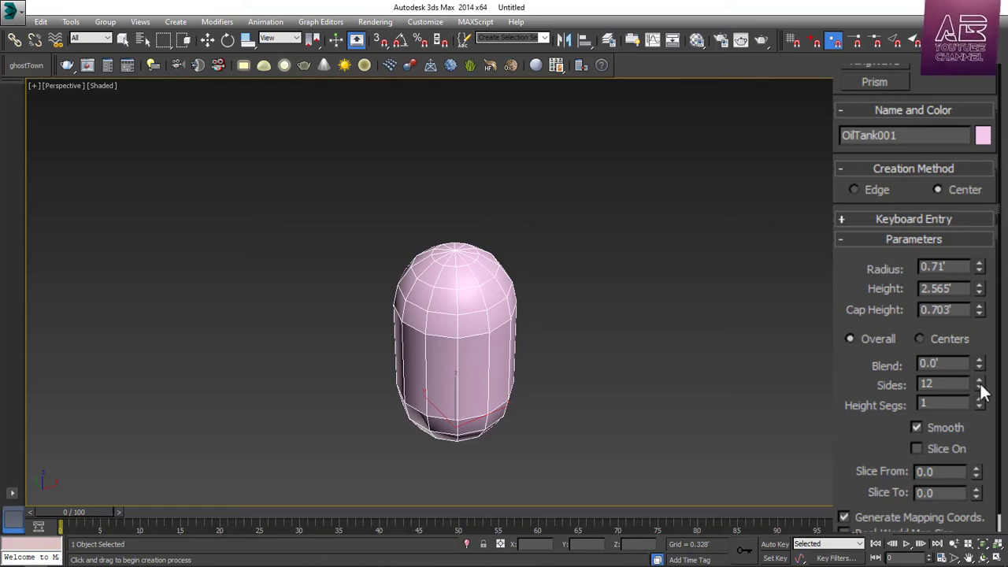
drag(981, 389, 983, 306)
drag(960, 164, 959, 129)
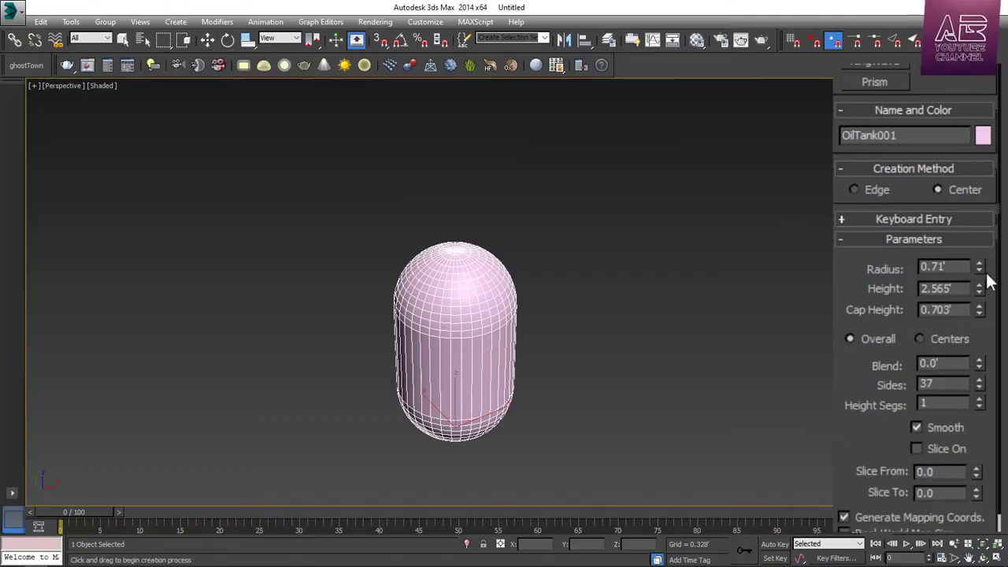
drag(980, 291, 982, 255)
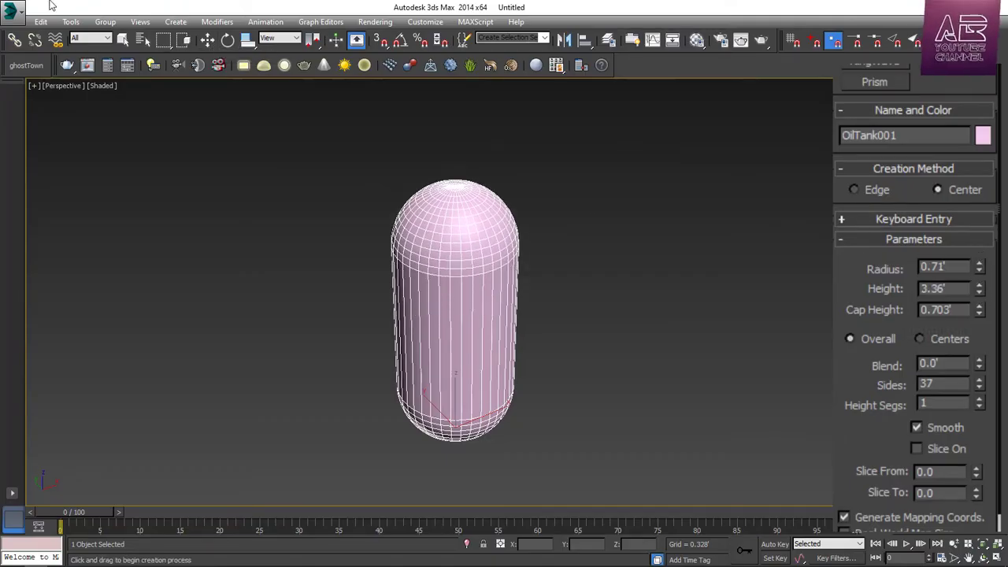
key(w)
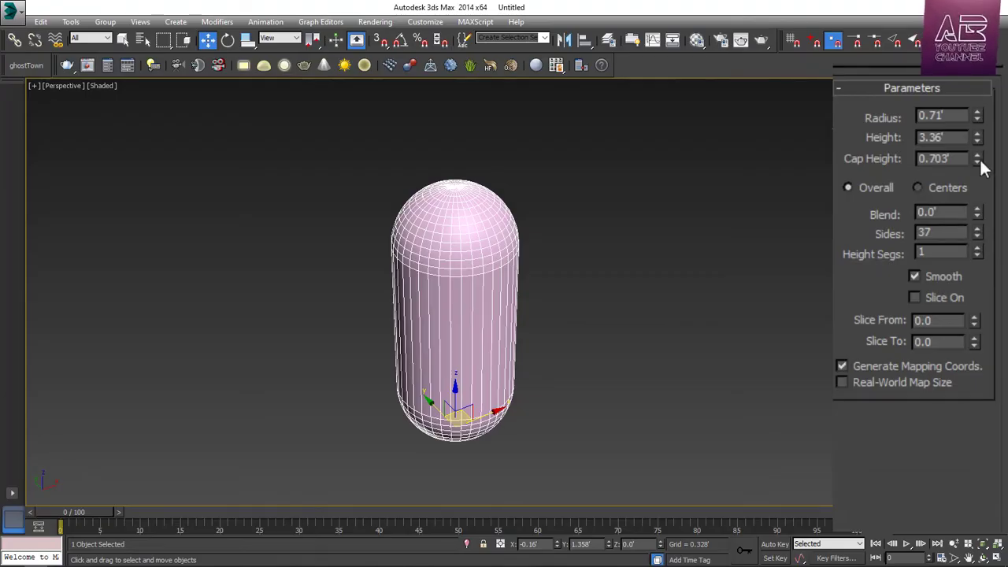
Step: Lower the oil tank's cap height to 0.253' and inspect the flattened caps without the selection wireframe
drag(976, 158, 980, 224)
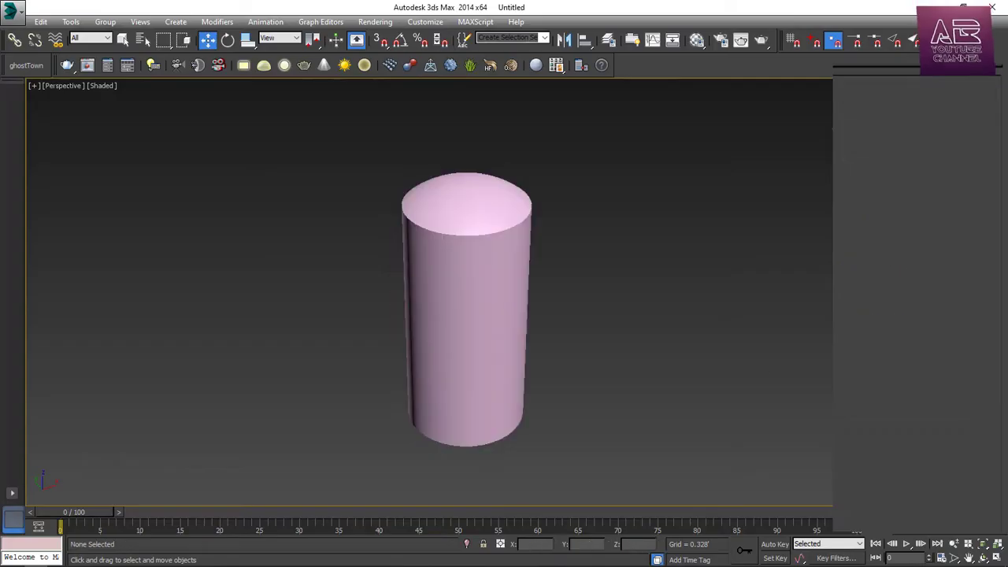
alt+middle_drag(466, 315, 466, 287)
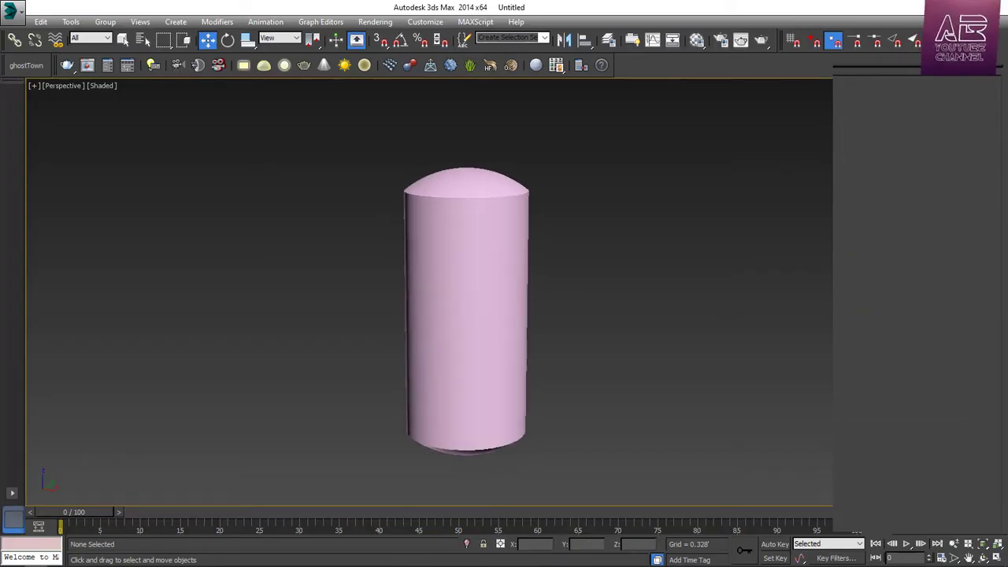
click(481, 315)
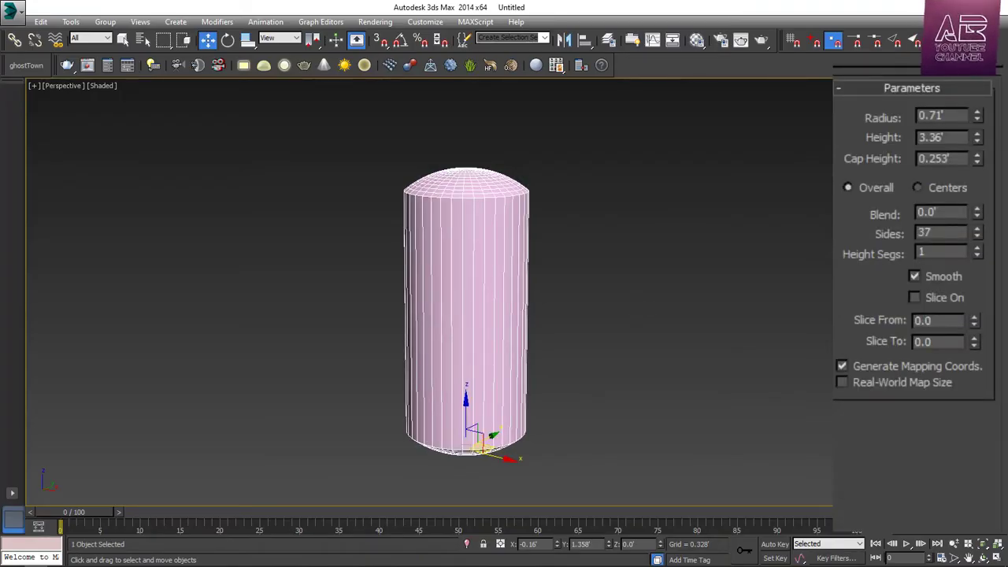
Step: Delete the oil tank and create a capsule about 0.349' in radius and 1.633' high
click(902, 87)
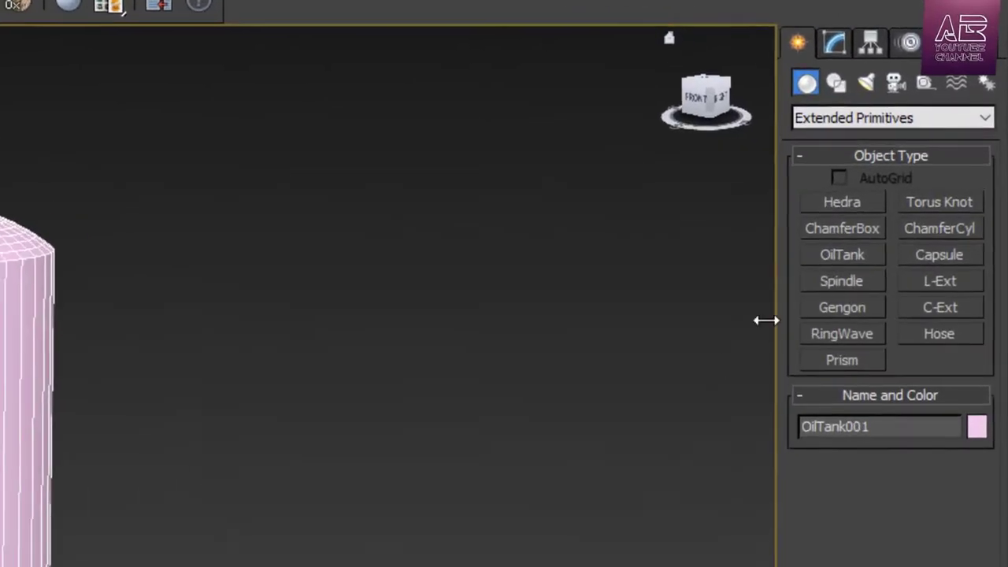
key(Delete)
click(951, 255)
mouse_move(465, 405)
mouse_down()
mouse_move(500, 425)
mouse_move(481, 399)
mouse_up()
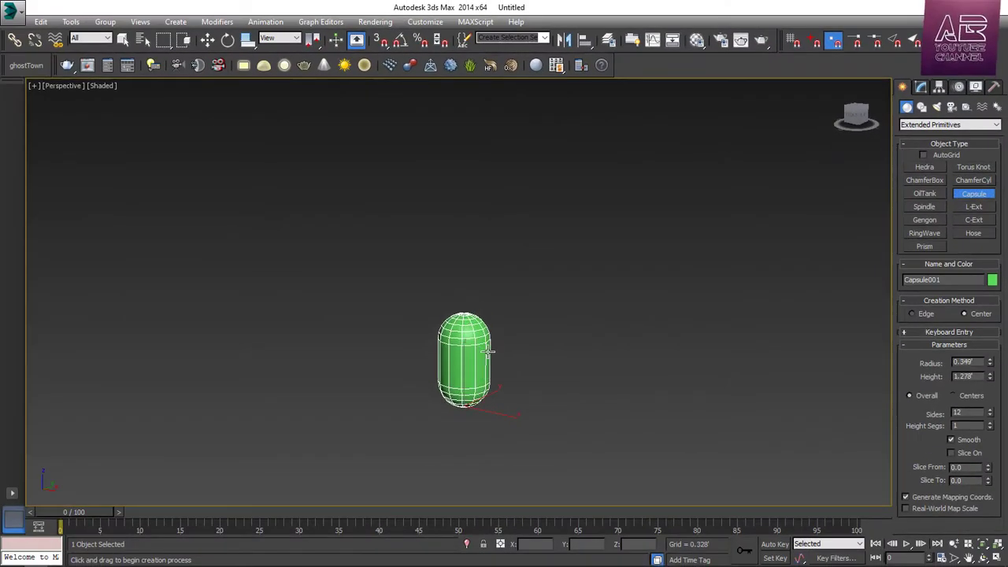
scroll(474, 341, up, 5)
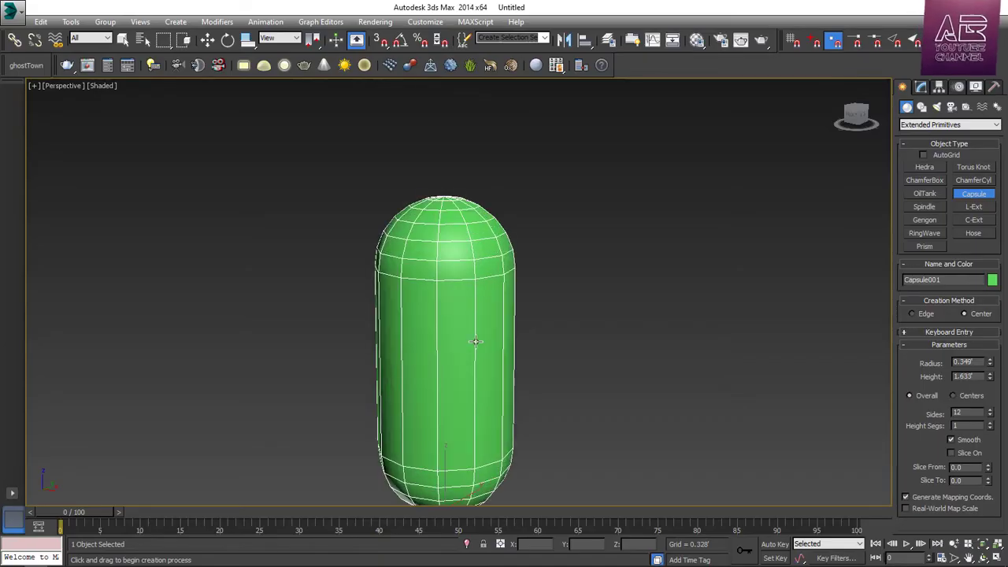
scroll(516, 302, down, 1)
scroll(484, 363, up, 1)
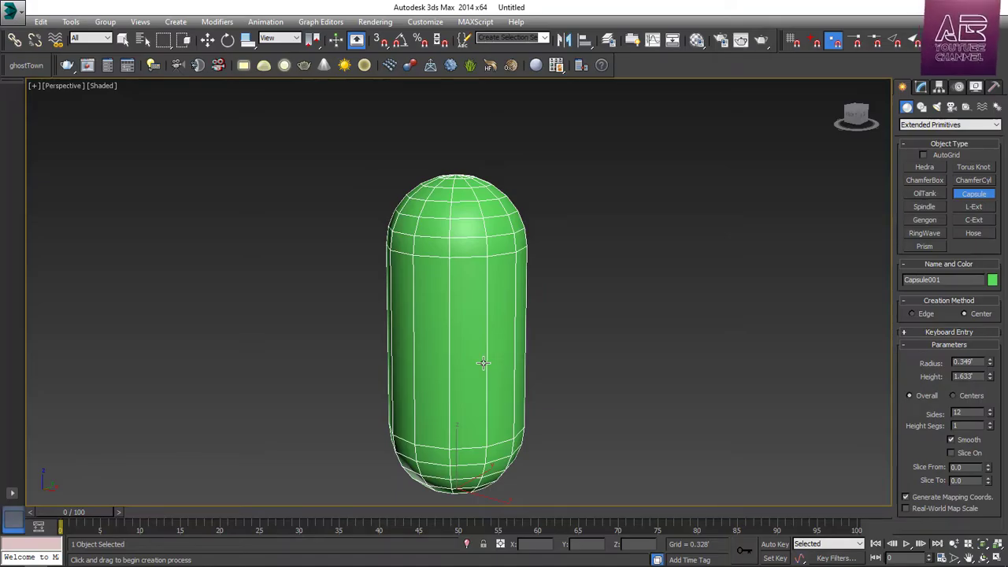
scroll(483, 363, down, 1)
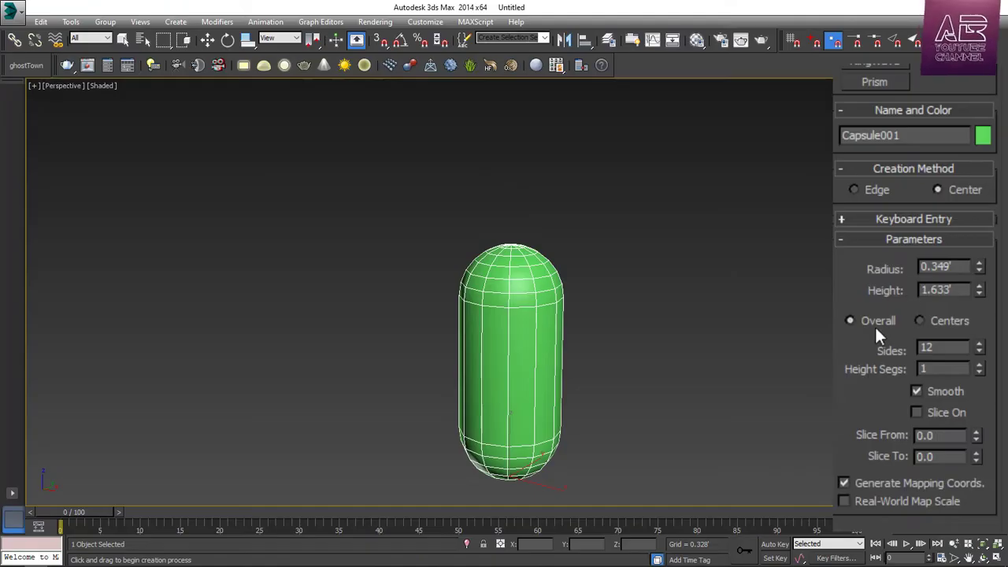
Step: Switch the capsule's height measurement to Centers and set its sides to 39
click(942, 324)
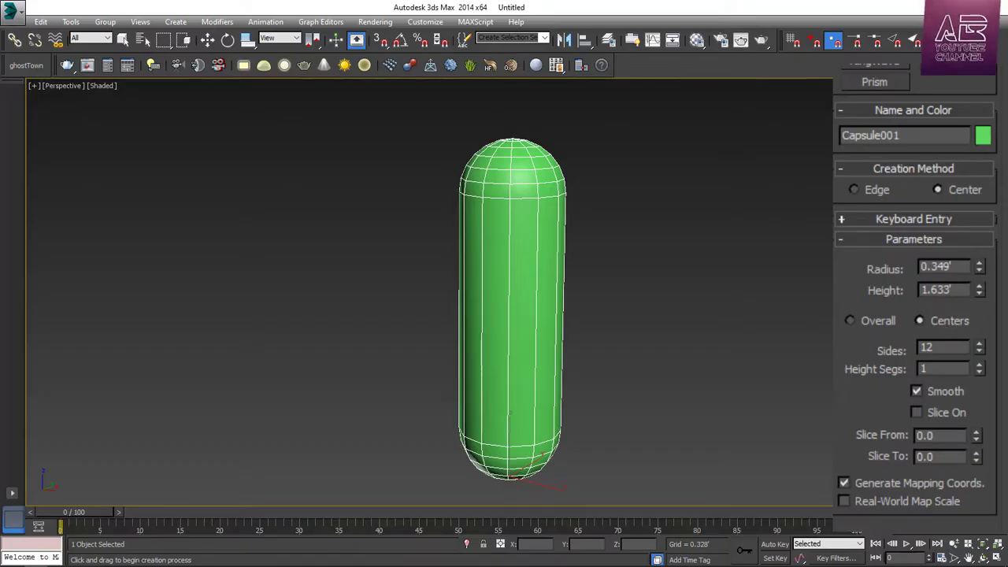
mouse_move(511, 315)
alt+middle_down()
mouse_move(496, 381)
mouse_move(497, 339)
mouse_move(508, 356)
mouse_move(493, 319)
alt+middle_up()
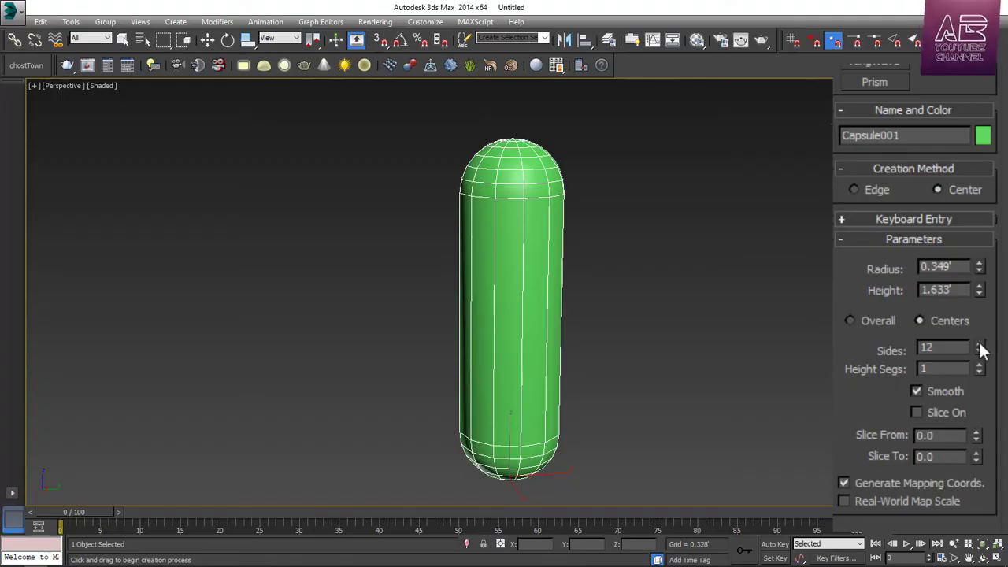
drag(982, 350, 981, 324)
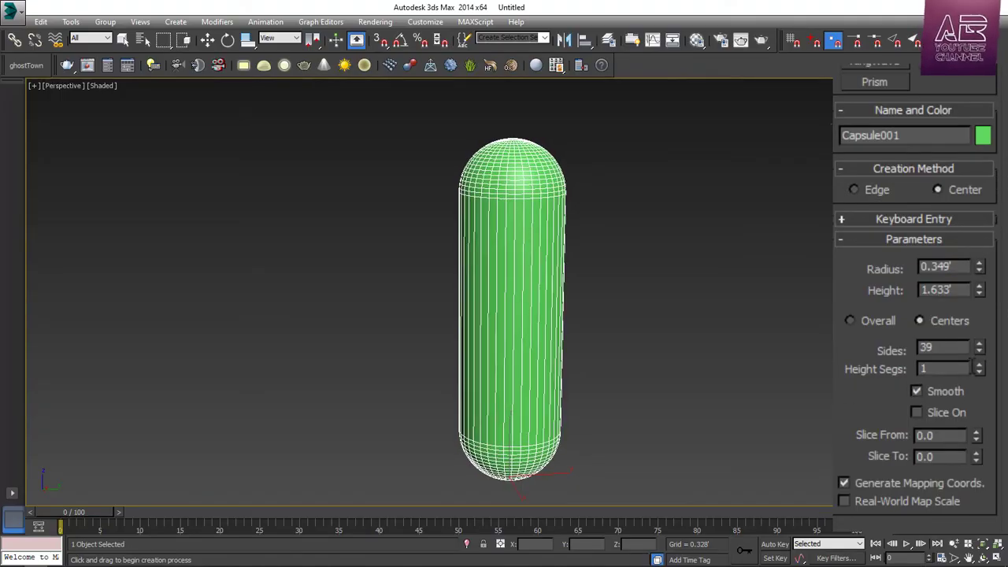
Step: Try 16 height segments on the capsule and return the value to 1
drag(979, 369, 979, 252)
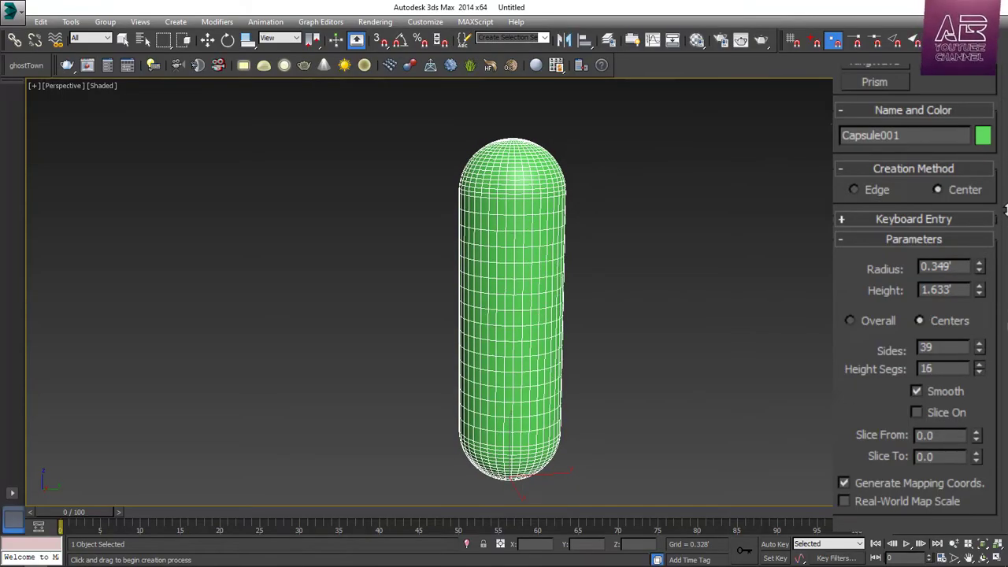
drag(1005, 209, 1006, 390)
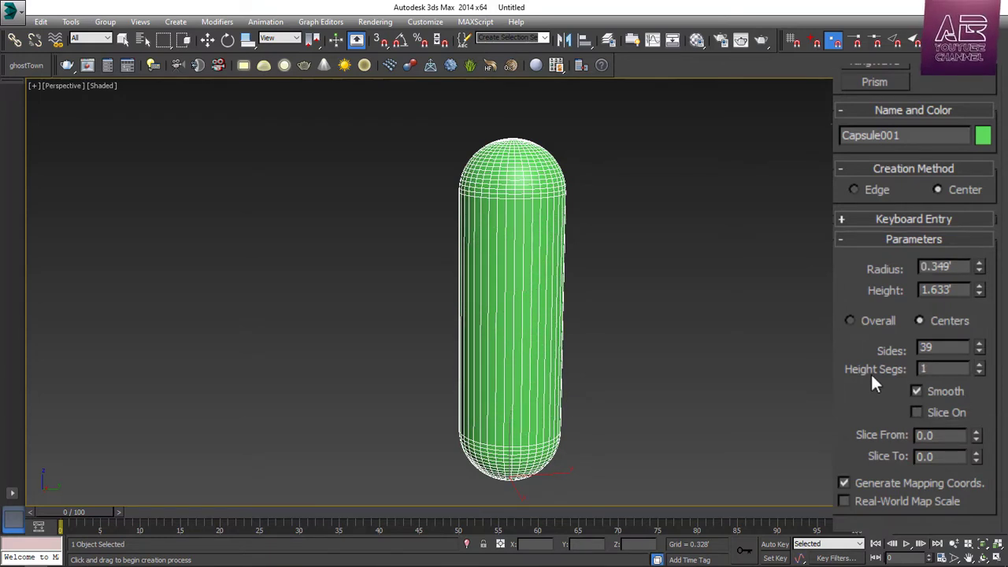
Step: Turn on slicing for the capsule and set Slice From to 282
click(945, 413)
drag(976, 436, 980, 313)
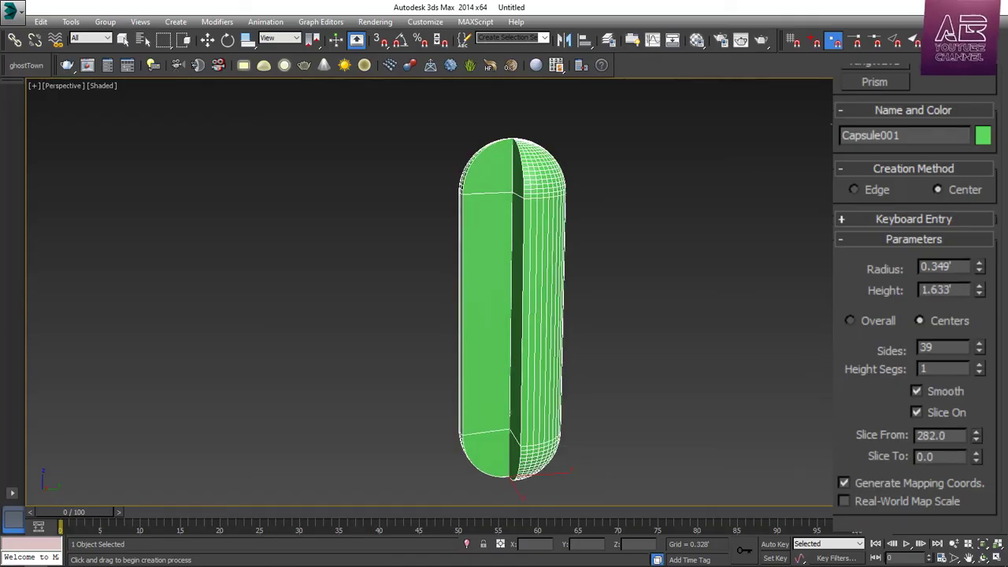
Step: Delete the capsule and create a spindle about 0.4' in radius, 1.354' high, with a cap height of about 0.677'
alt+middle_drag(673, 371, 283, 327)
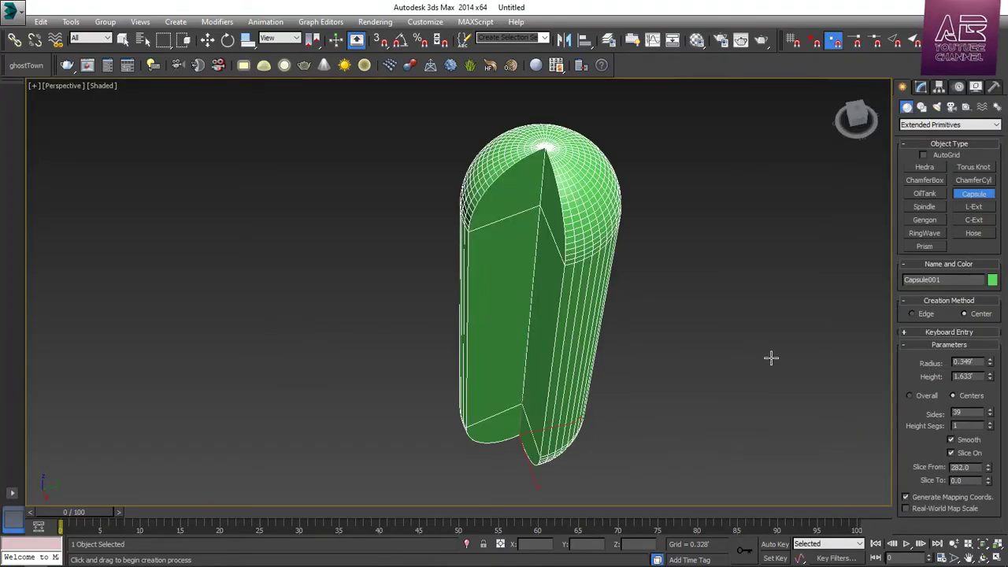
key(Delete)
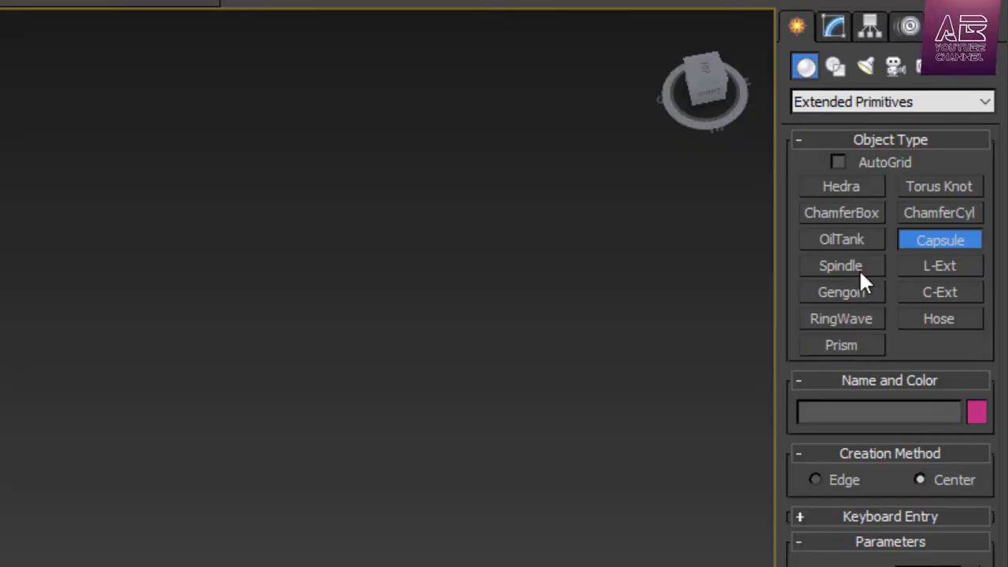
click(859, 268)
drag(433, 318, 490, 335)
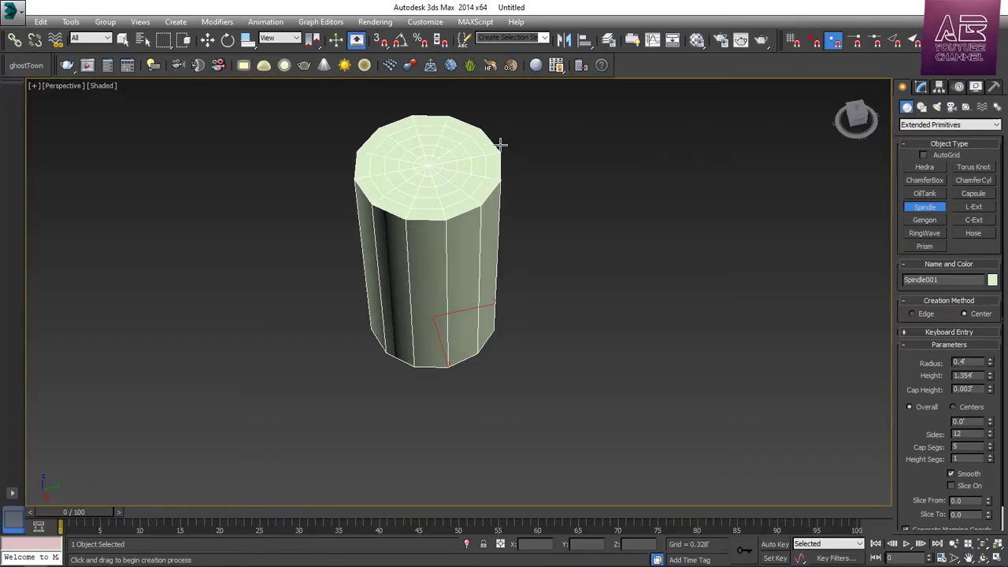
click(670, 208)
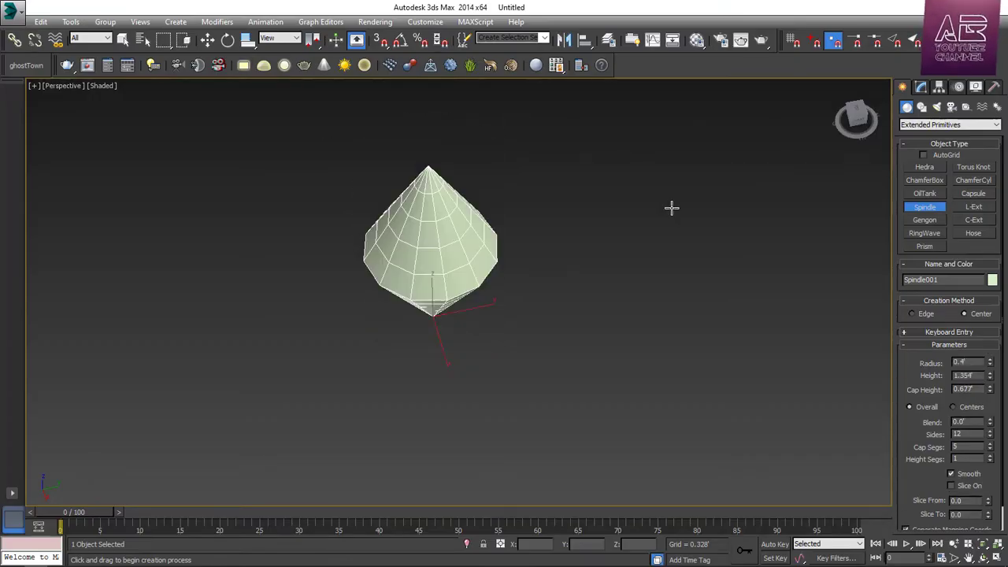
middle_drag(316, 93, 358, 142)
key(w)
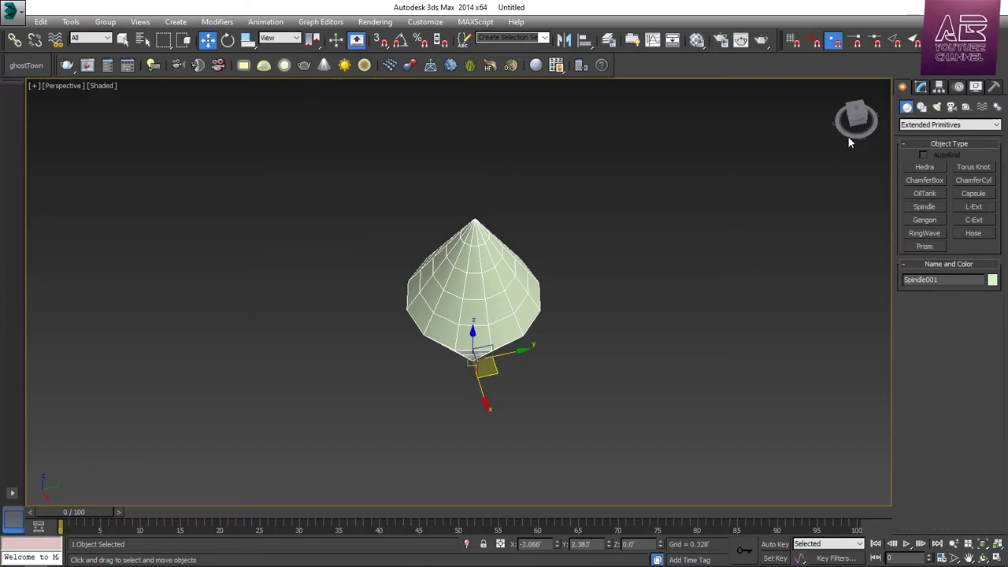
Step: Set the spindle's cap height to 0.569' and try the Centers height measurement before switching back to Overall
drag(858, 115, 856, 99)
middle_drag(539, 195, 573, 235)
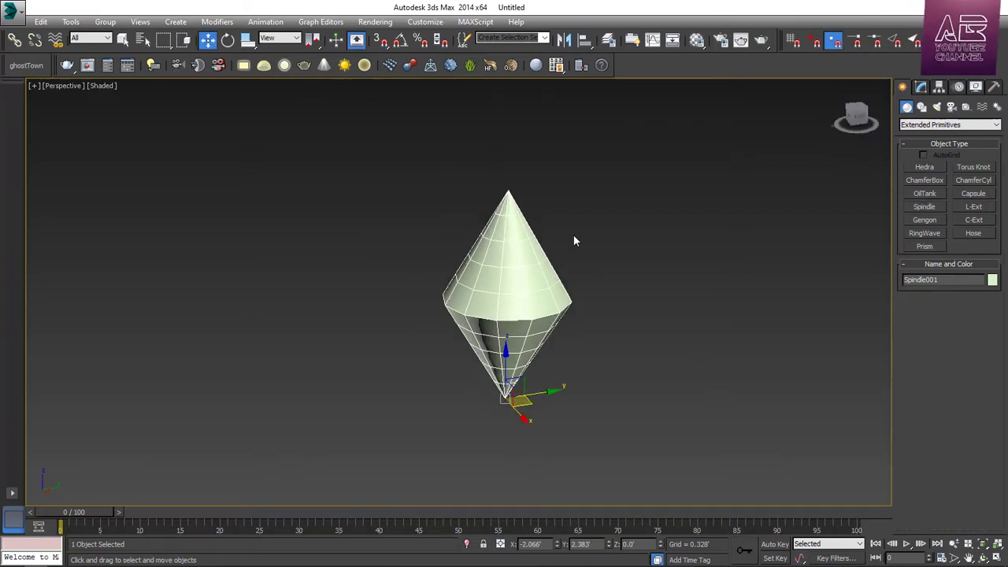
scroll(573, 235, up, 1)
scroll(468, 441, down, 1)
scroll(629, 240, up, 1)
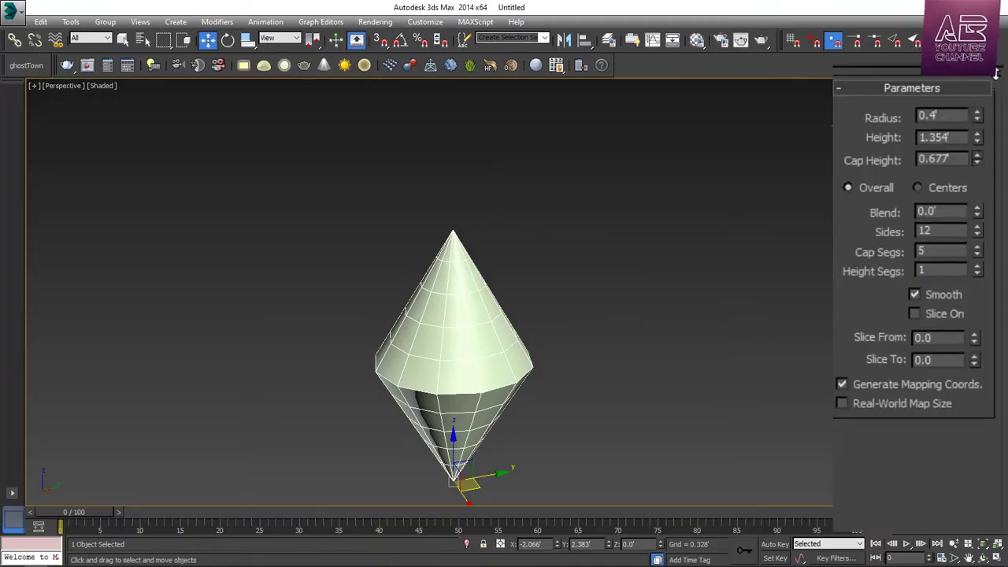
drag(976, 160, 1005, 206)
click(949, 187)
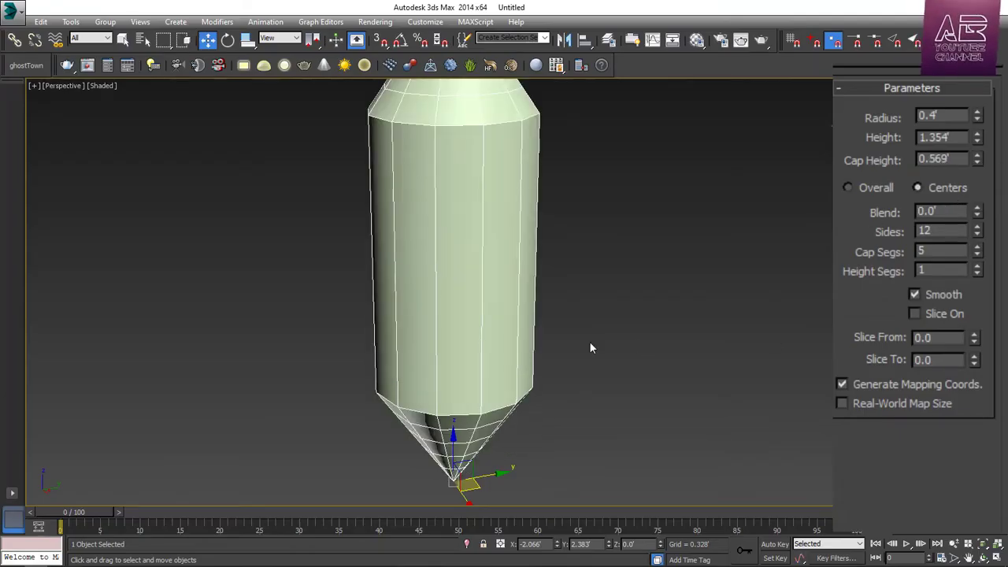
scroll(601, 375, down, 2)
scroll(598, 244, up, 1)
click(847, 188)
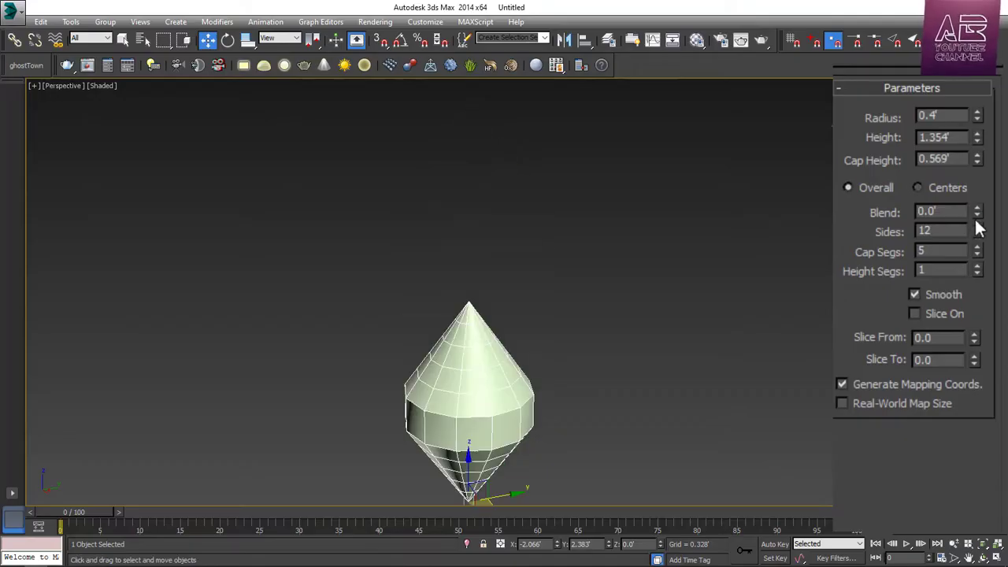
Step: Set the spindle's blend to 0.066', its cap segments to 6 and its height segments to 5
drag(975, 209, 1006, 187)
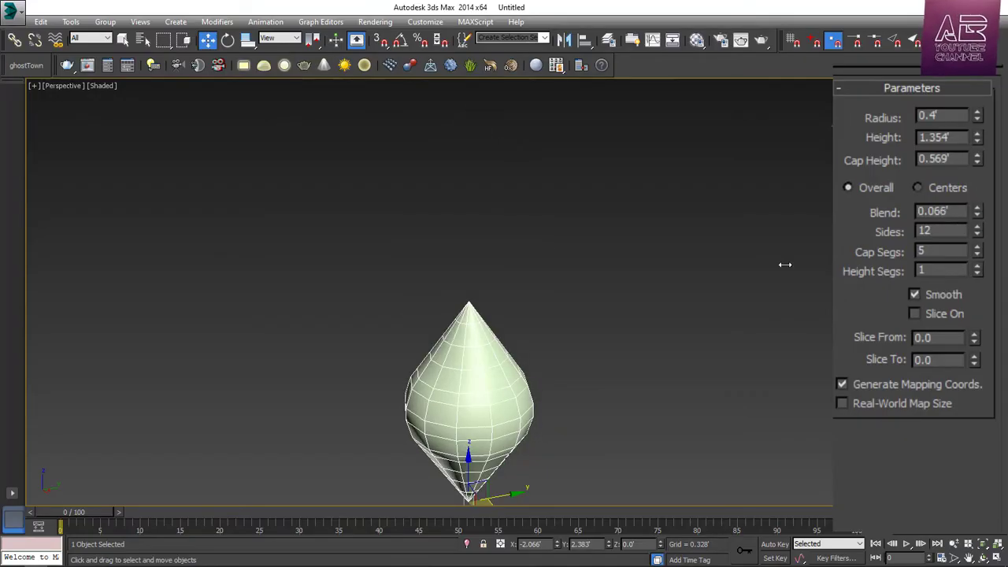
scroll(622, 253, down, 1)
scroll(511, 417, up, 4)
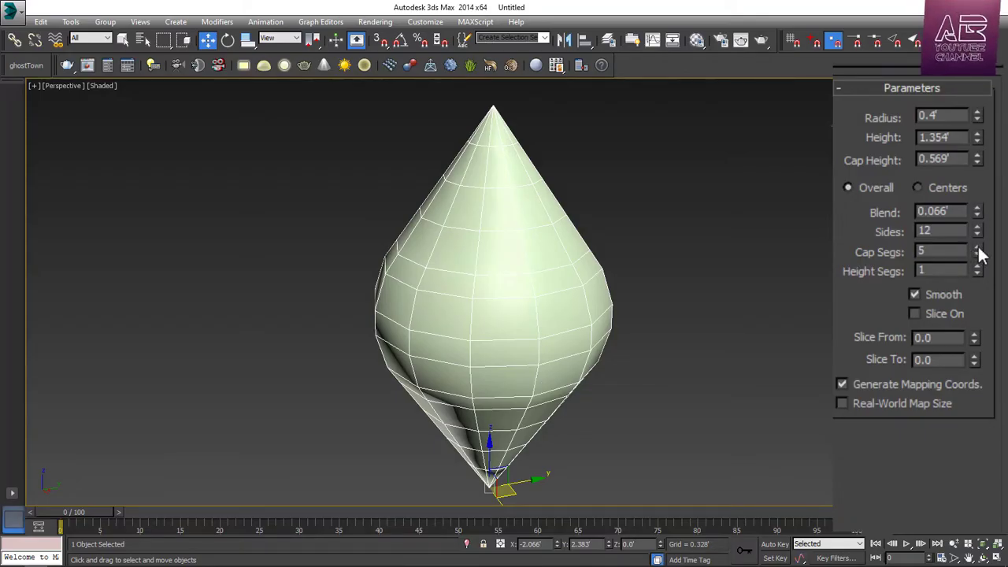
mouse_move(981, 252)
mouse_down()
mouse_move(986, 218)
mouse_move(977, 269)
mouse_up()
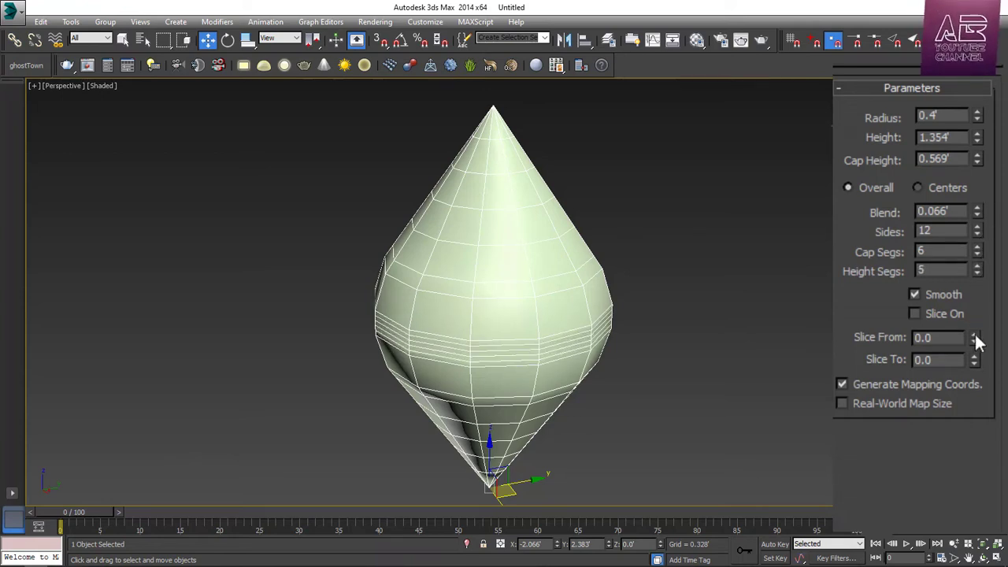
Step: Turn on slicing for the spindle, set Slice From to 234 and inspect the cut from another angle
click(937, 319)
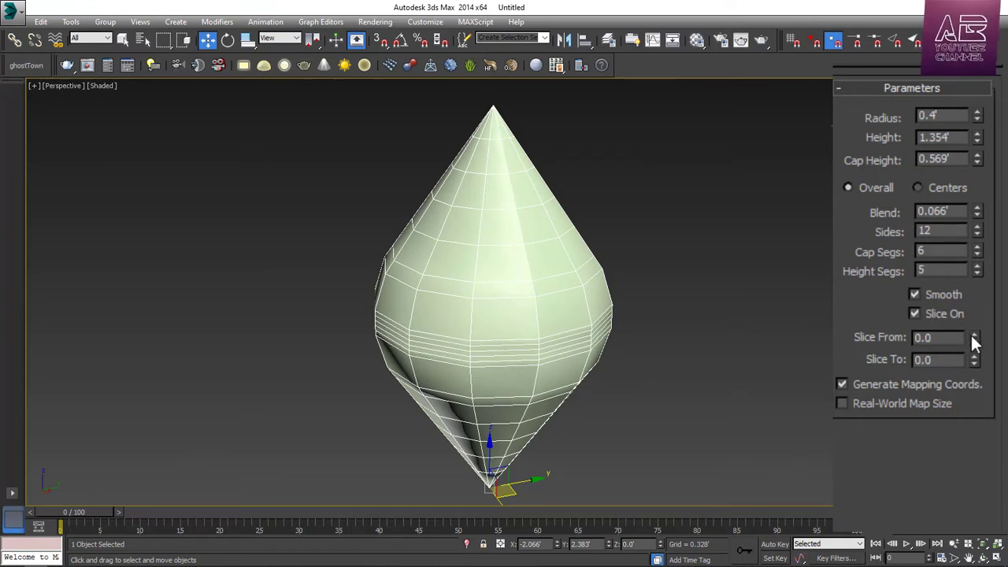
drag(975, 340, 974, 276)
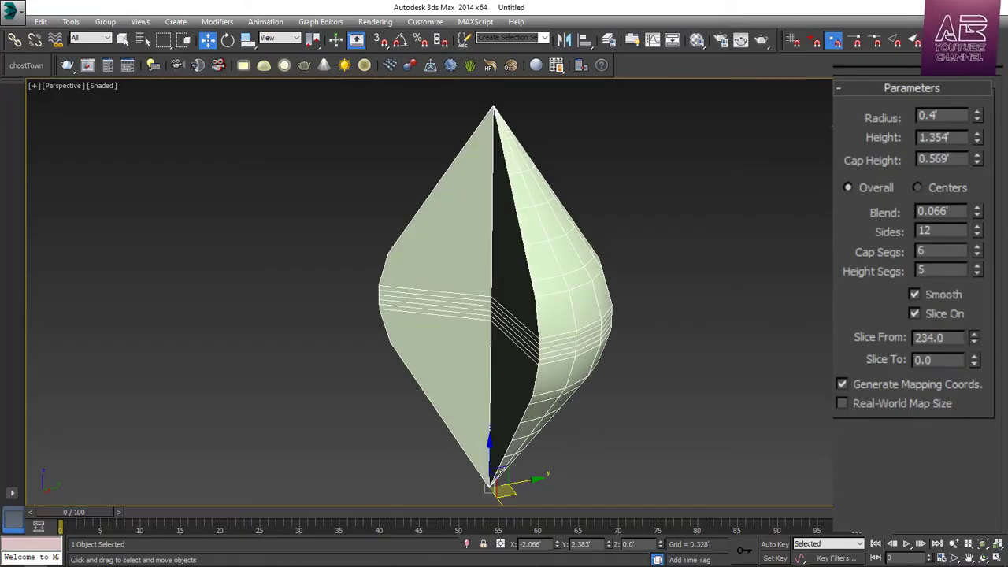
scroll(569, 352, down, 1)
alt+middle_drag(649, 181, 661, 322)
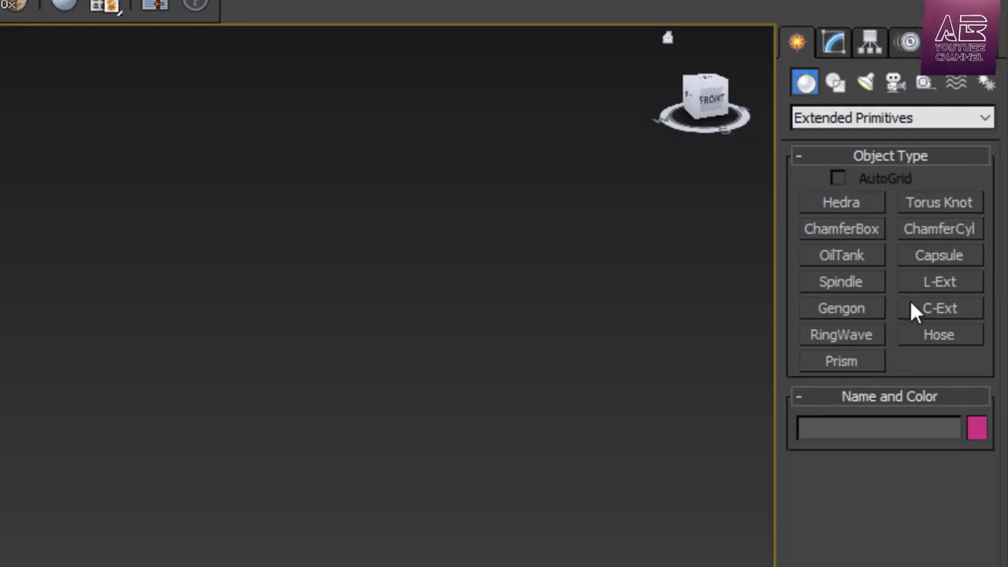
Step: Create an L-Ext in the Top viewport with side length about -3.367', front length 3.175', widths 0.981' and height 1.79'
click(941, 281)
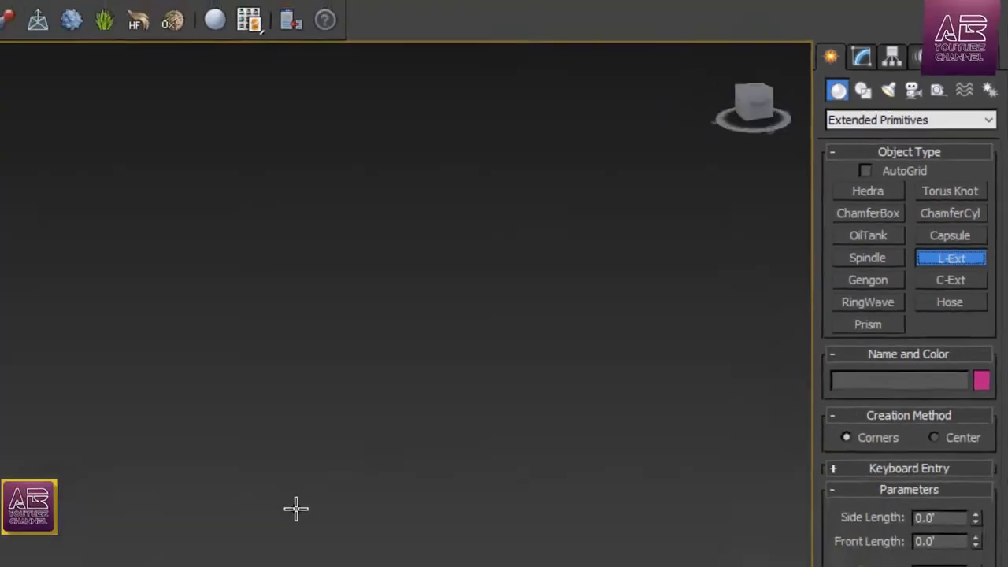
key(alt+w)
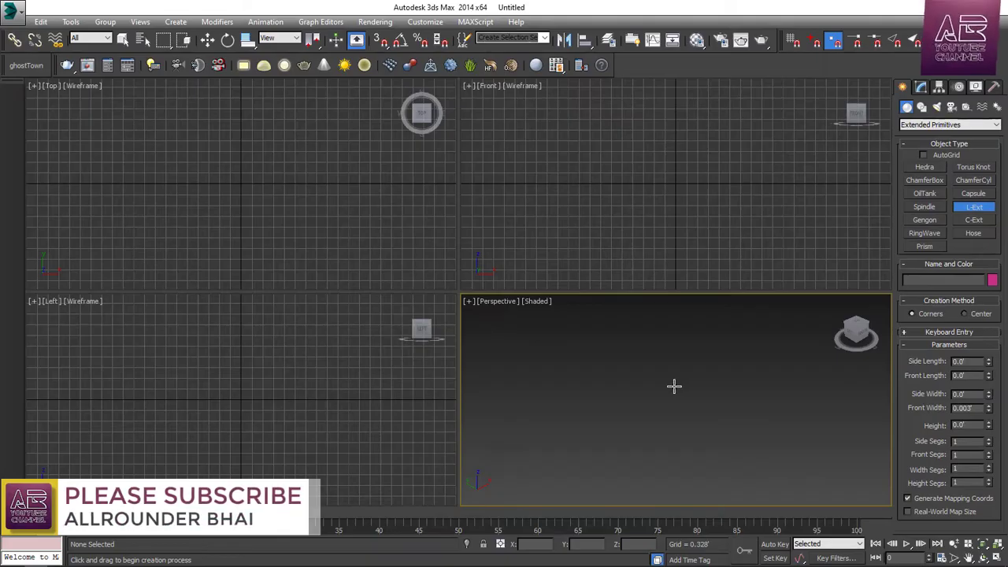
drag(166, 144, 270, 255)
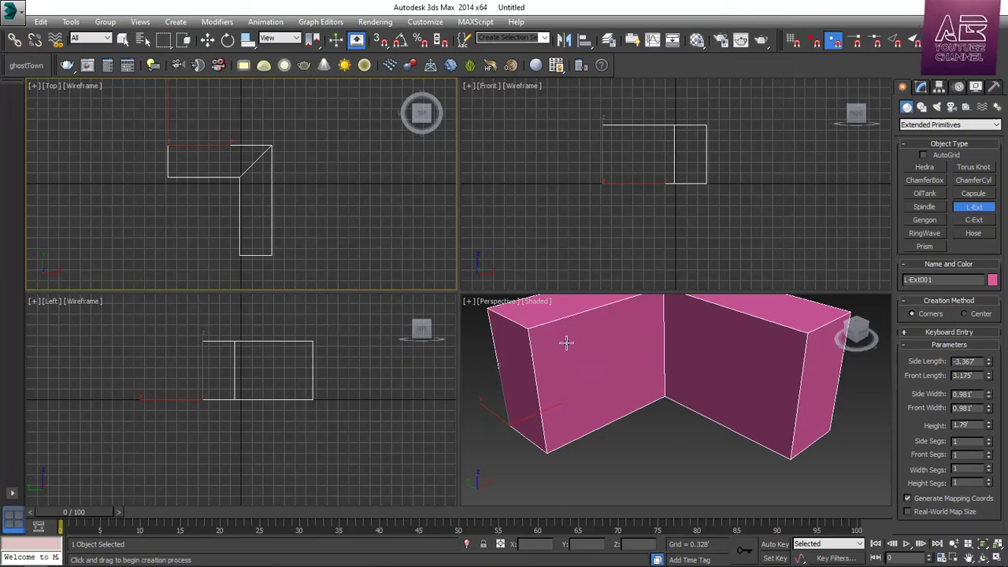
scroll(587, 422, down, 5)
scroll(613, 363, up, 5)
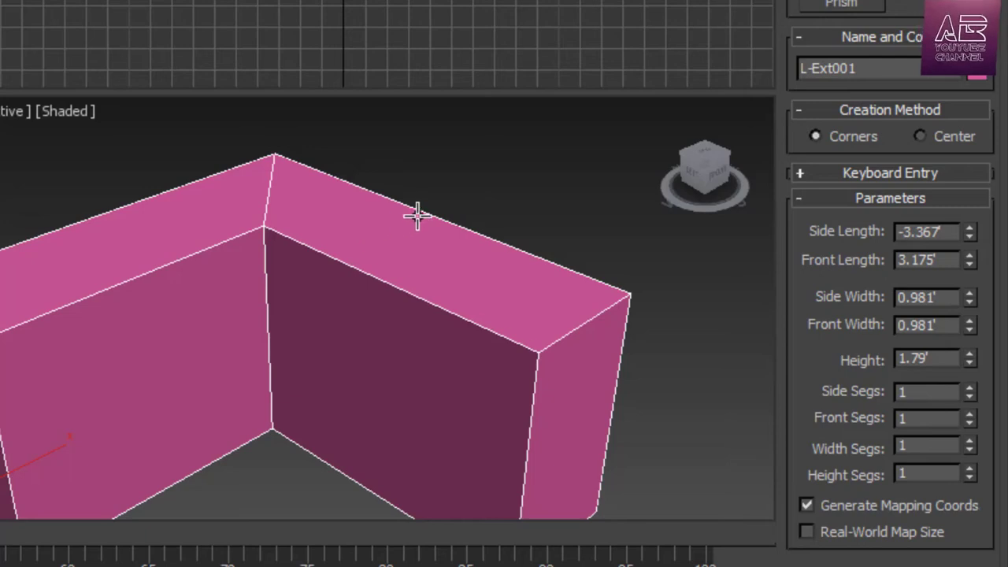
scroll(417, 216, down, 2)
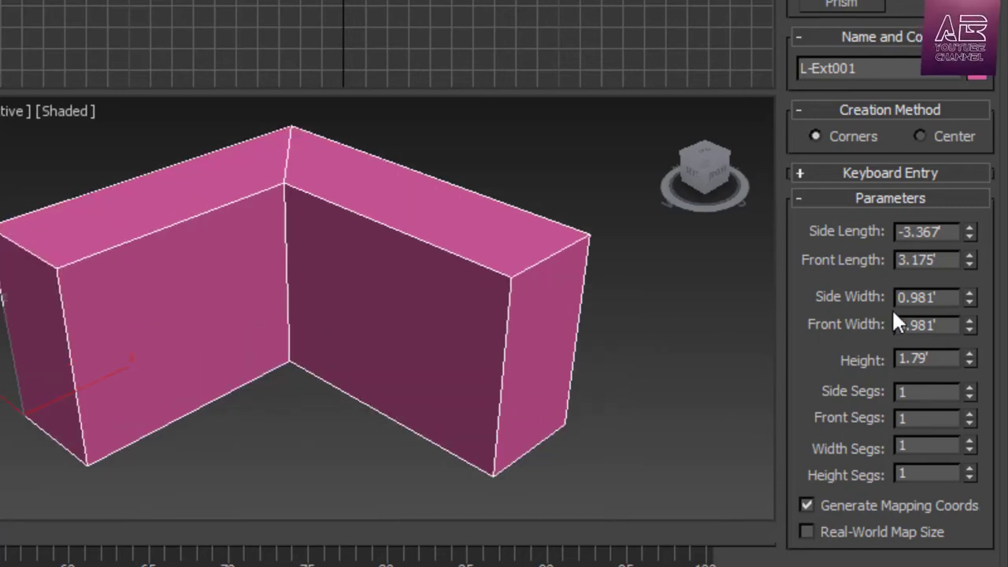
Step: Set the L-Ext's side length to -3.064', front length to 3.429', side width to 0.785', front width to 0.791' and height to 1.628'
mouse_move(973, 229)
mouse_down()
mouse_move(972, 171)
mouse_move(986, 153)
mouse_move(984, 221)
mouse_up()
drag(972, 255, 976, 311)
mouse_move(970, 320)
mouse_down()
mouse_move(1005, 26)
mouse_move(972, 314)
mouse_up()
drag(969, 353, 973, 290)
Step: Set the L-Ext's segments to 9 side, 9 front, 8 width and 14 height
click(970, 385)
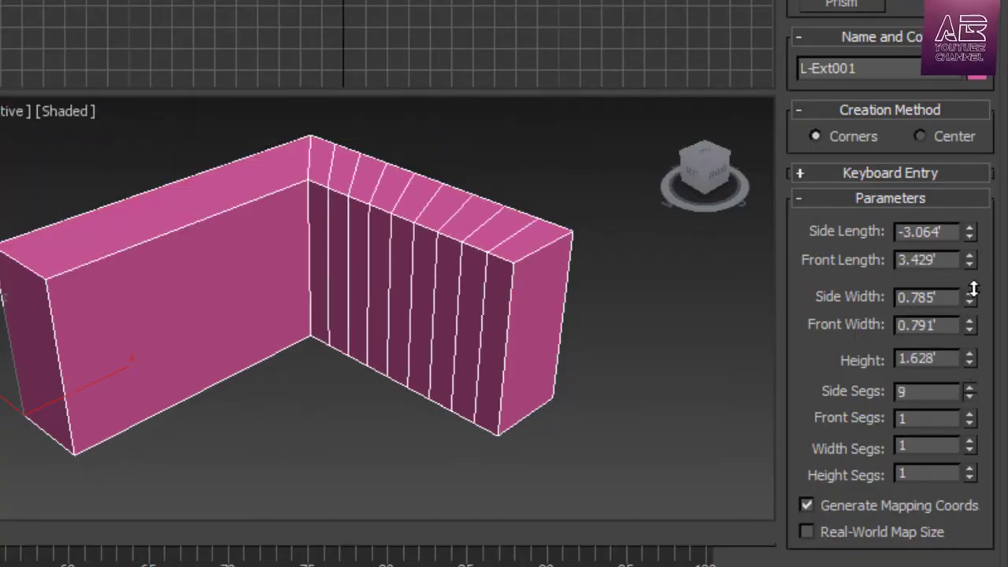
drag(972, 412, 975, 312)
drag(971, 439, 977, 342)
drag(970, 470, 979, 319)
middle_drag(342, 281, 332, 297)
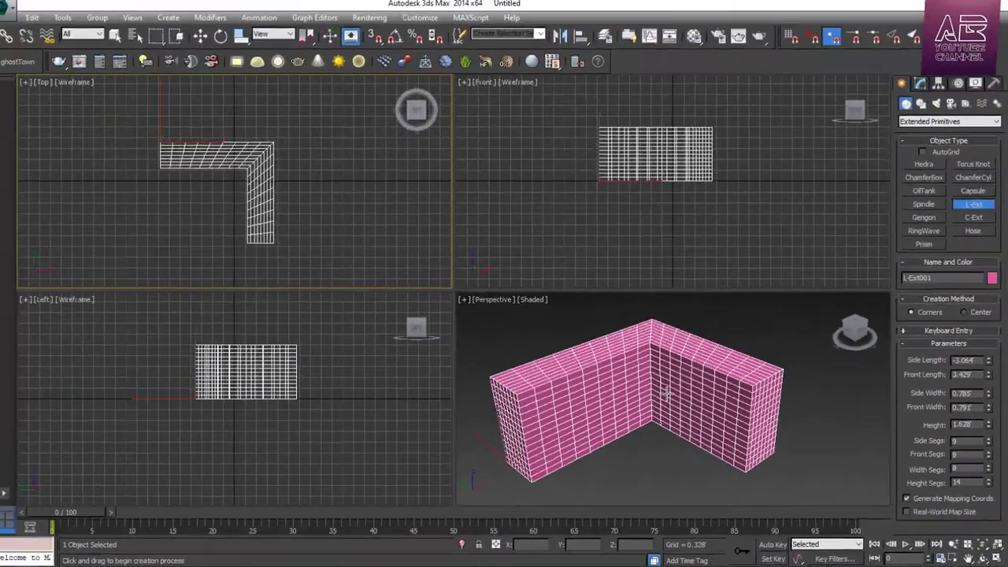
Step: Delete the L-Ext and create a five-sided gengon in the Top viewport, about 1.837' in radius, 2.713' high, with a 0.212' fillet
key(Delete)
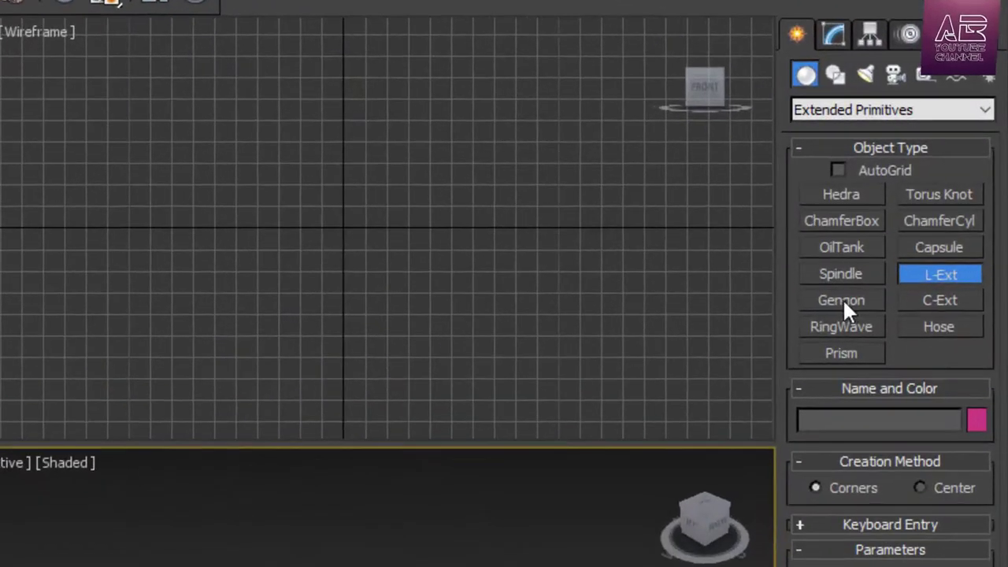
click(924, 219)
drag(215, 149, 256, 191)
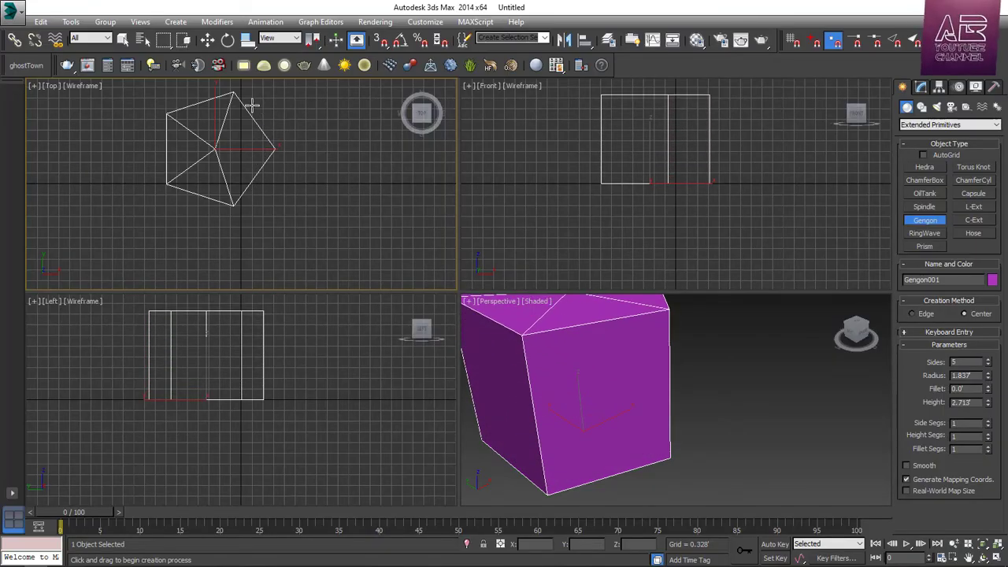
click(280, 105)
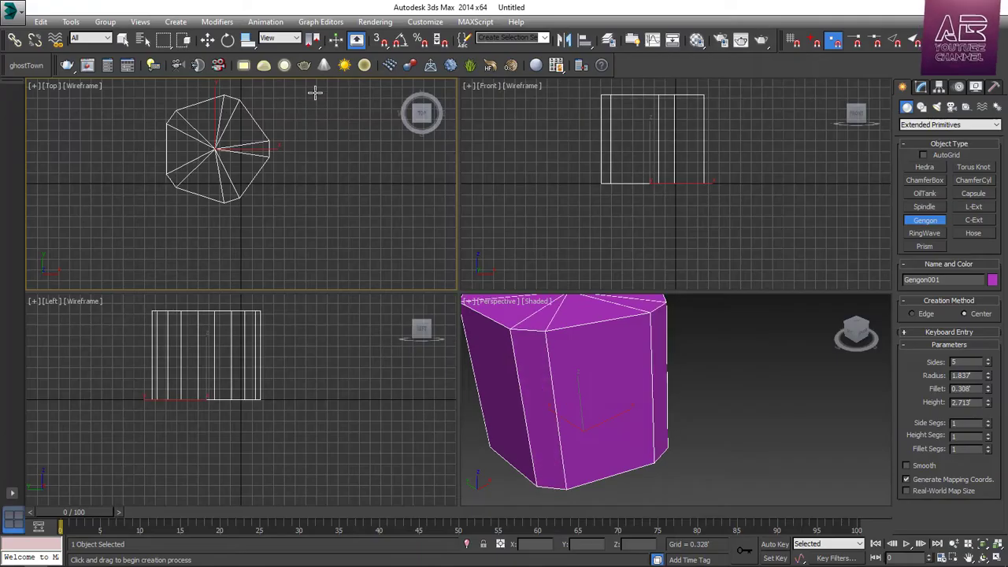
middle_drag(649, 372, 646, 378)
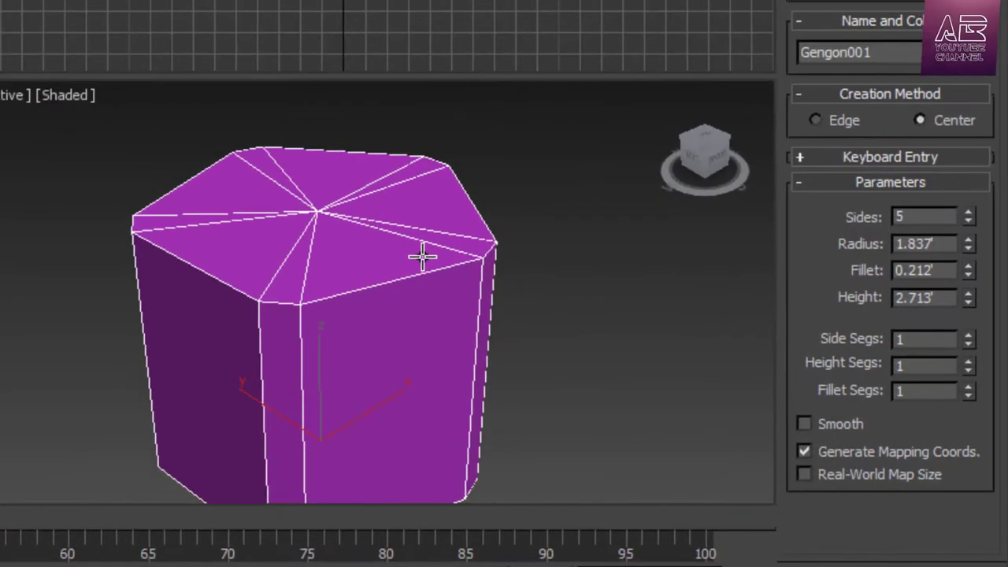
Step: Reduce the gengon to 3 sides and set its fillet to 0.119'
click(965, 220)
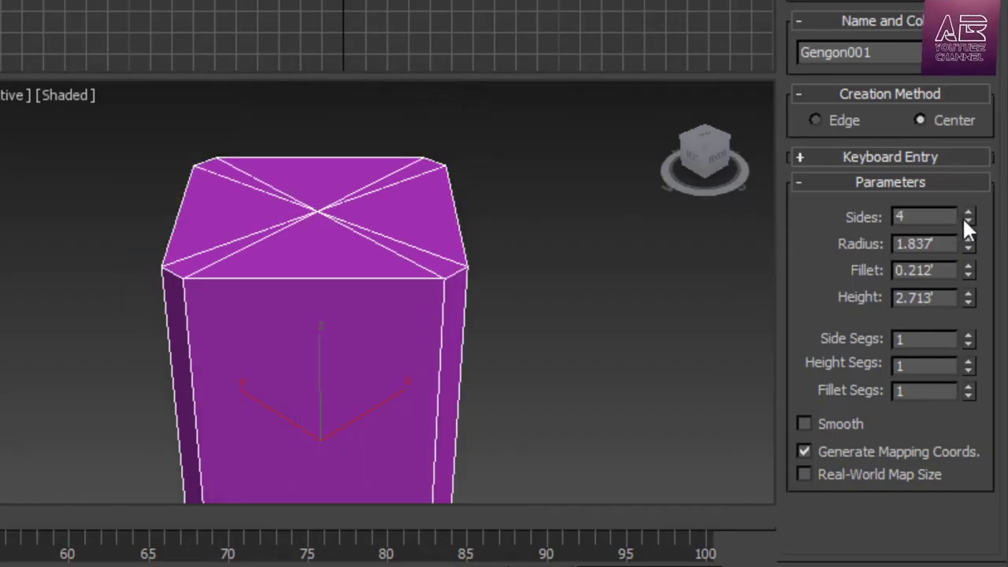
click(965, 221)
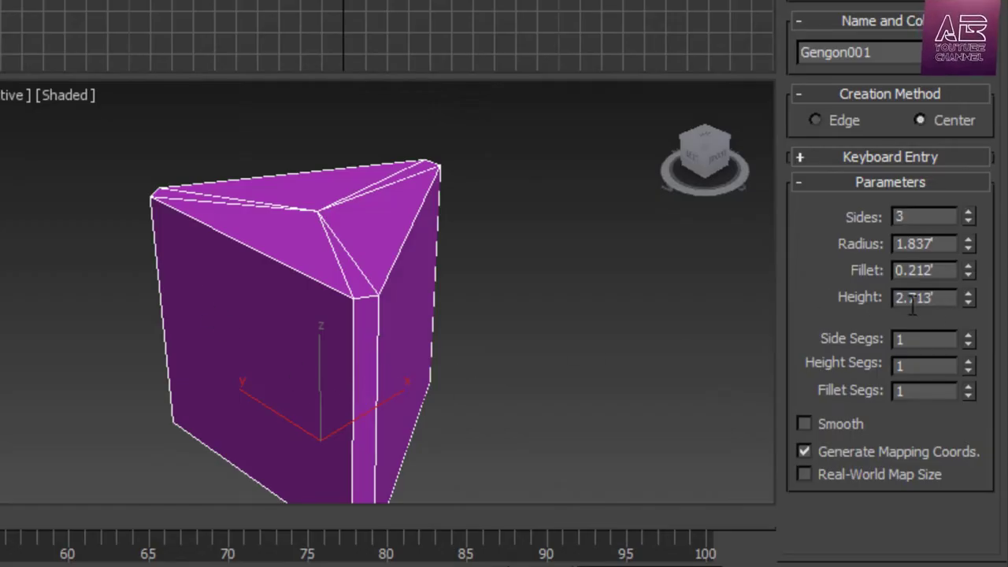
drag(966, 267, 974, 320)
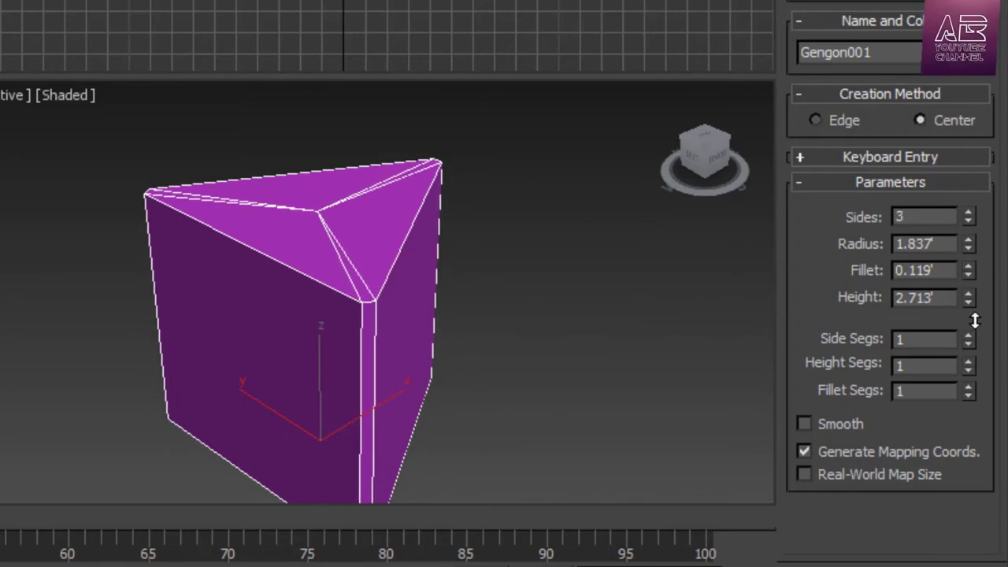
Step: Set the gengon's fillet segments to 6, then deselect it and inspect its rounded corners in the maximized Perspective view
click(966, 384)
click(966, 385)
click(968, 384)
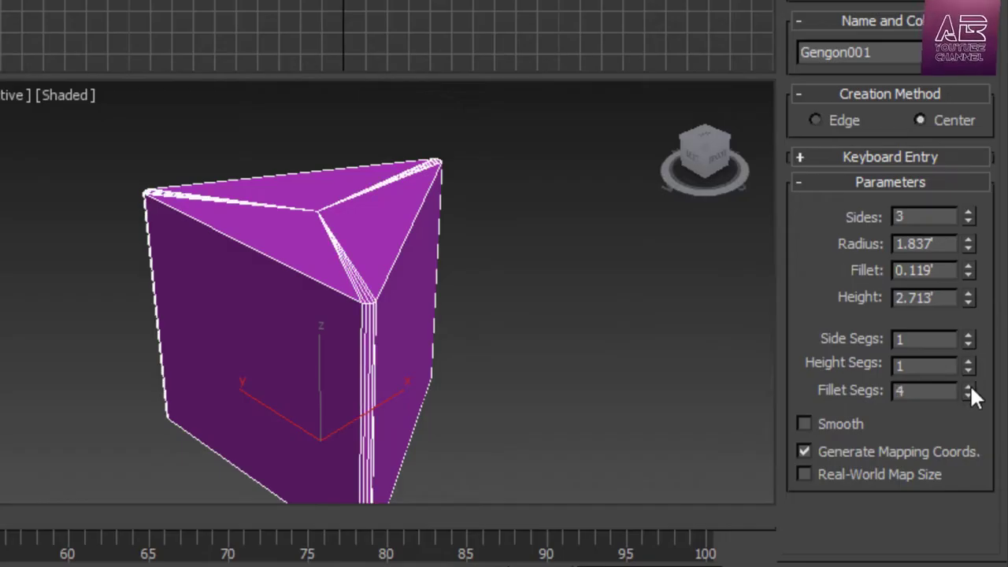
click(969, 384)
click(969, 383)
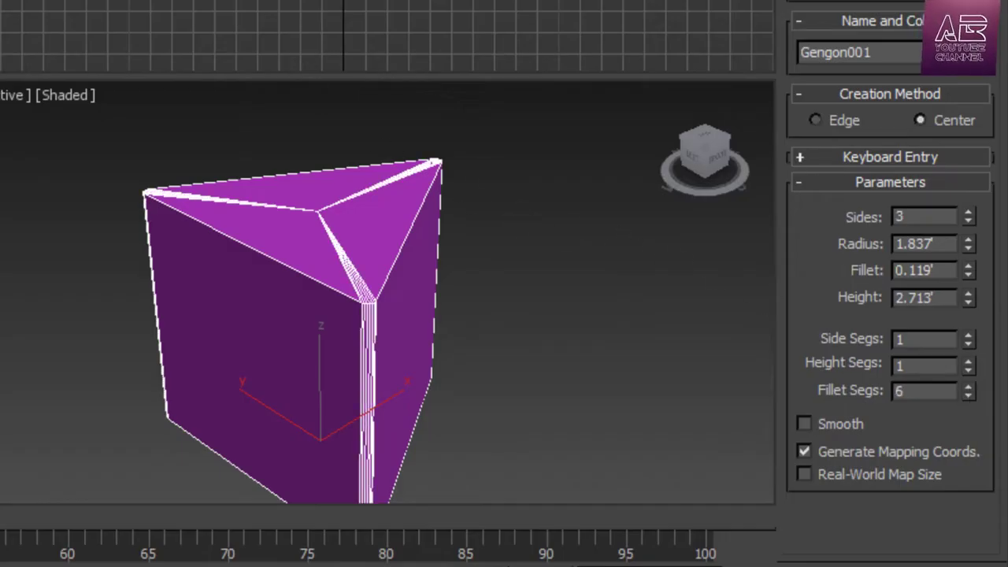
key(w)
click(576, 314)
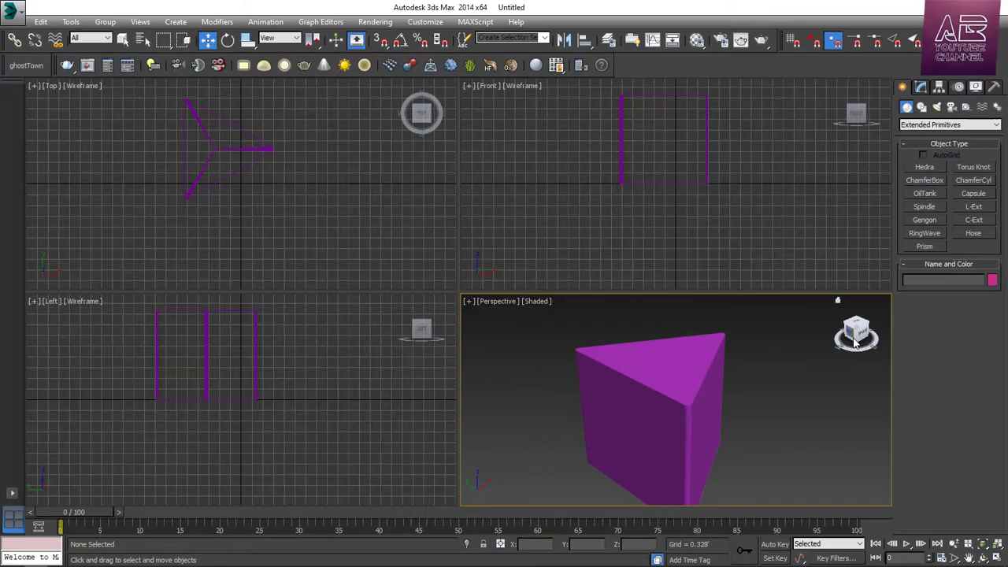
key(alt+w)
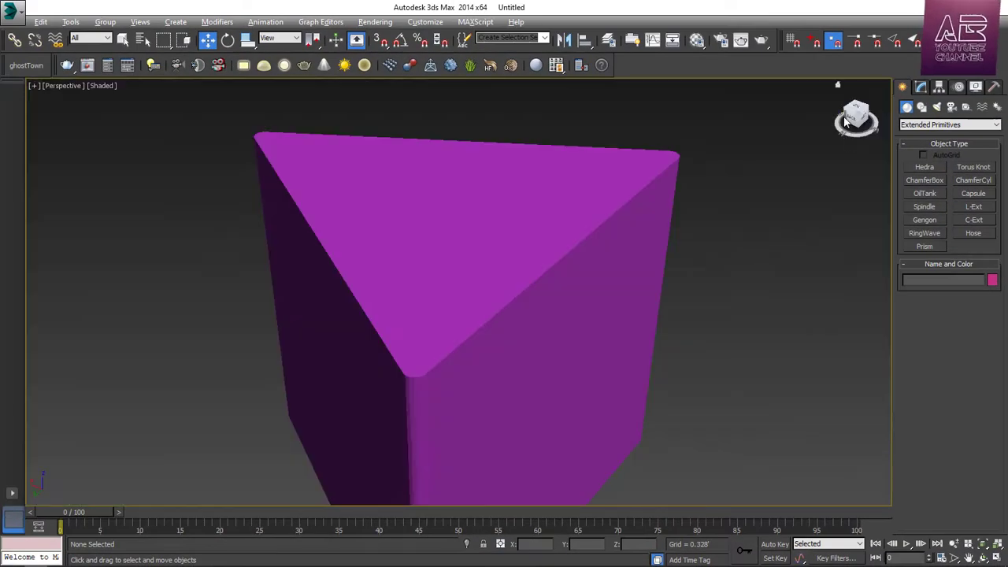
mouse_move(846, 122)
mouse_down()
mouse_move(878, 120)
mouse_move(826, 136)
mouse_move(848, 126)
mouse_up()
scroll(524, 220, down, 3)
Step: Delete the gengon and create a C-Ext in the Top viewport, about 3.156' by 3.868', 2.367' high, with 0.827' wide walls
click(632, 325)
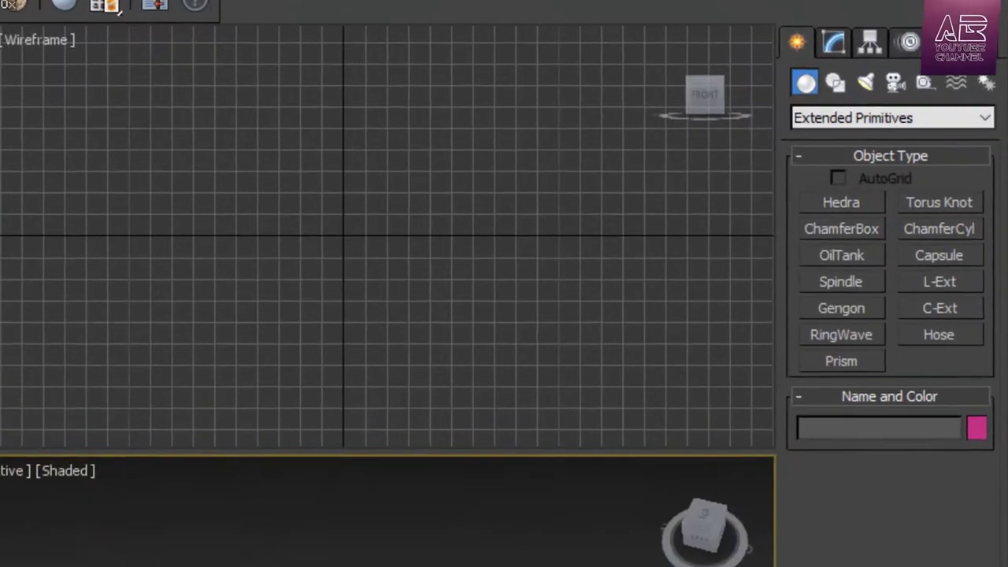
click(940, 309)
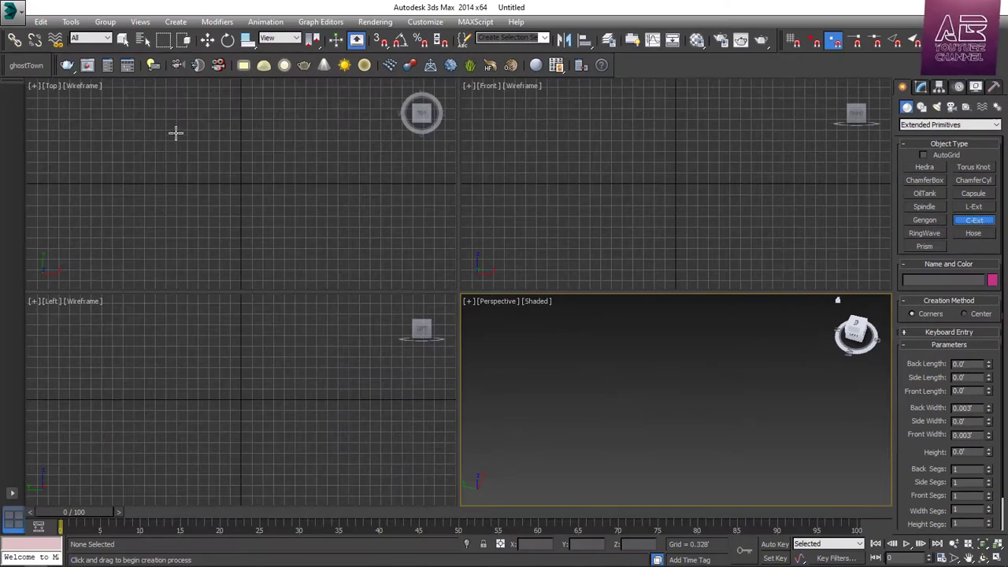
drag(175, 133, 280, 260)
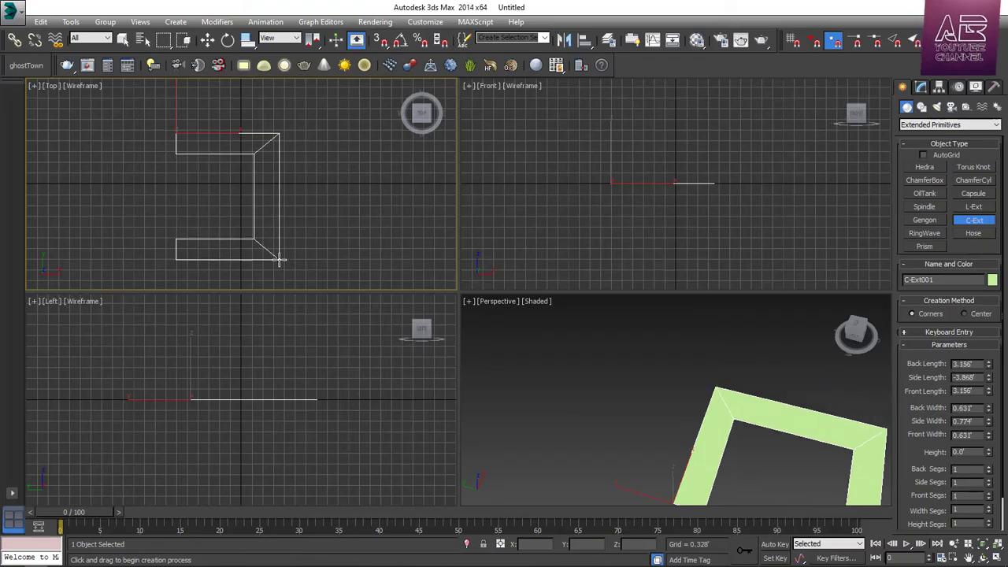
click(295, 186)
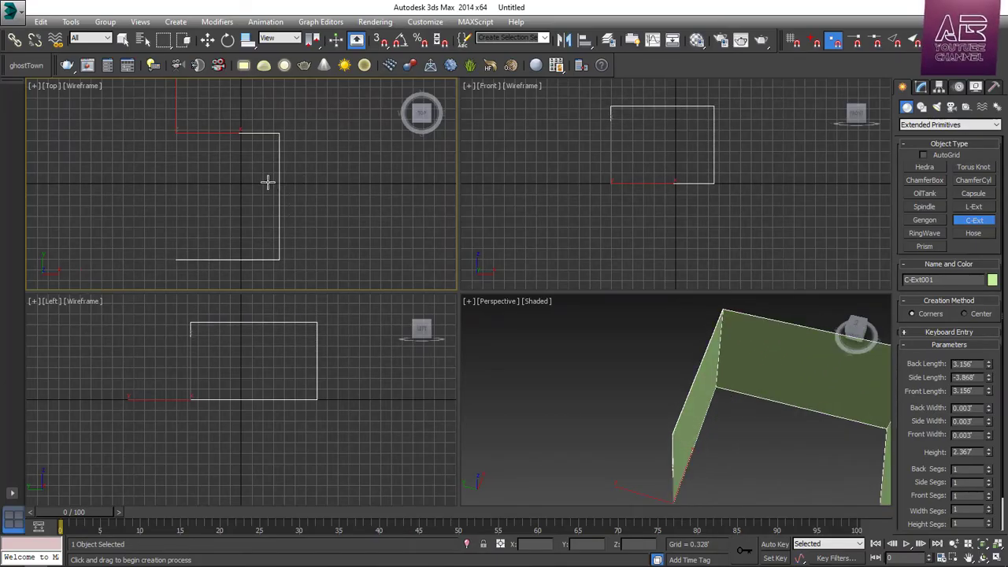
click(225, 155)
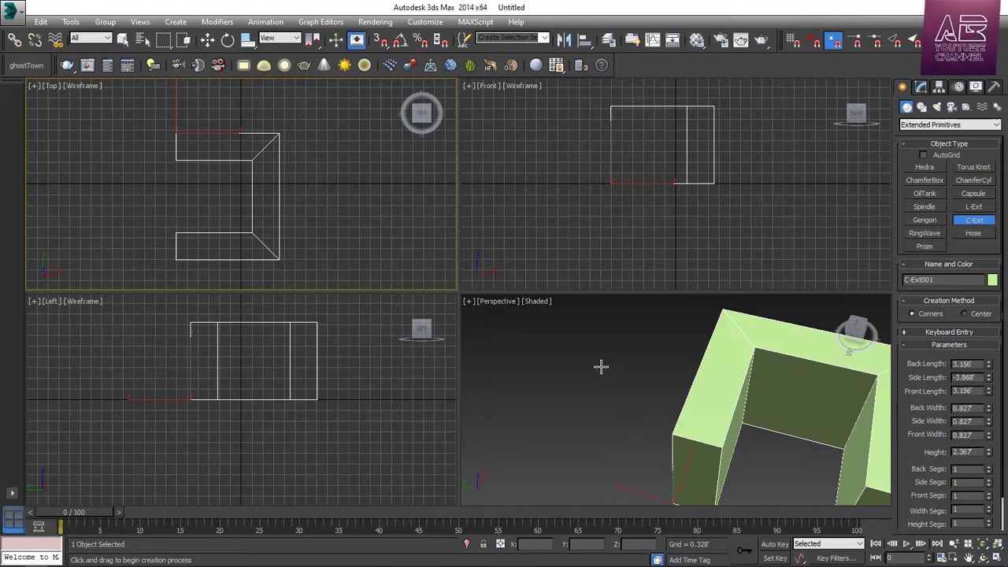
alt+middle_drag(600, 366, 733, 406)
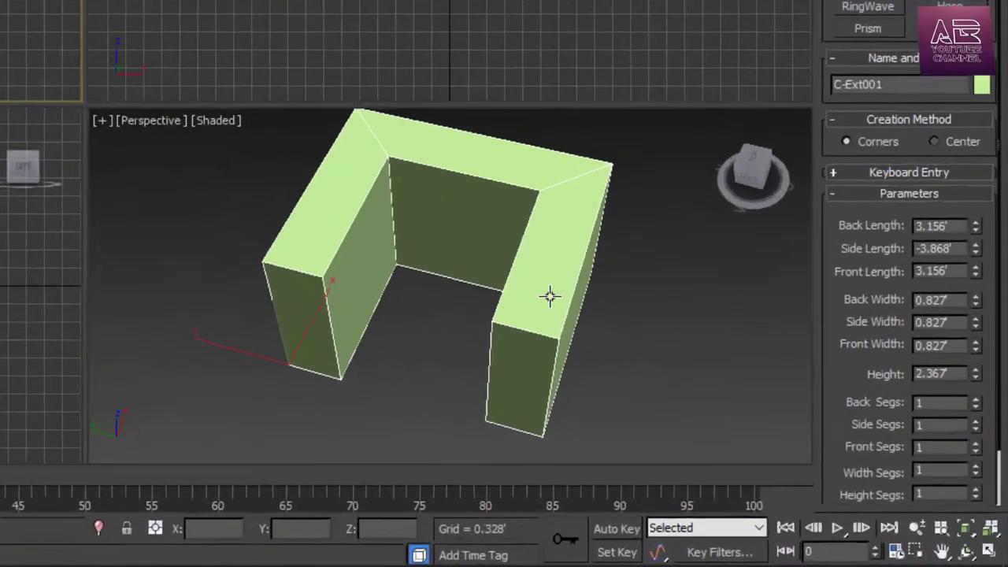
Step: Set the C-Ext's back, side and front lengths to 4.513', -4.061' and 4.45', widths to 1.58', 1.887' and 1.34', and height to 1.018'
drag(989, 364, 999, 332)
mouse_move(989, 99)
mouse_down()
mouse_move(981, 144)
mouse_move(980, 93)
mouse_up()
mouse_move(969, 189)
mouse_down()
mouse_move(961, 249)
mouse_move(966, 162)
mouse_move(967, 202)
mouse_up()
drag(970, 215, 1001, 161)
drag(969, 247, 978, 204)
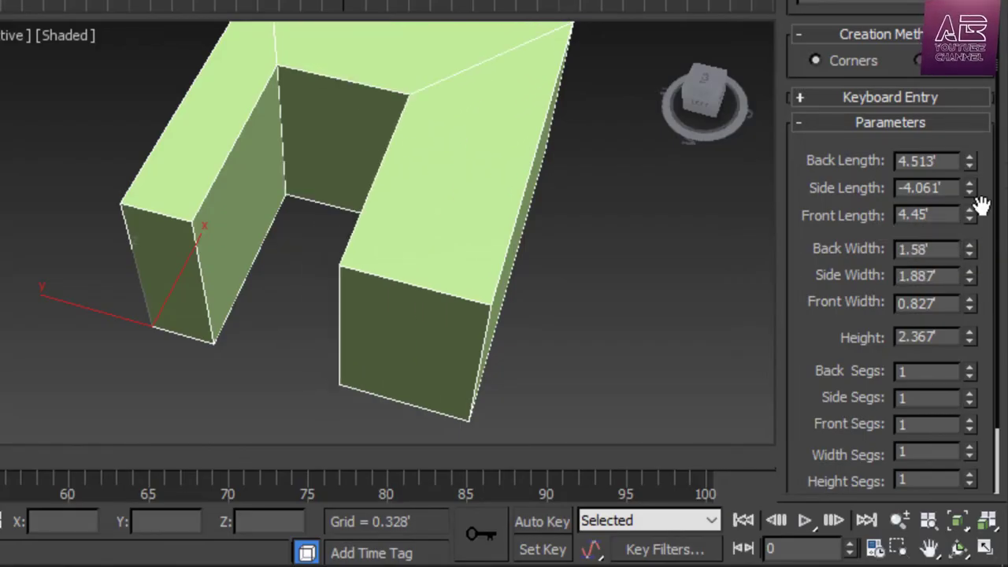
drag(969, 301, 986, 221)
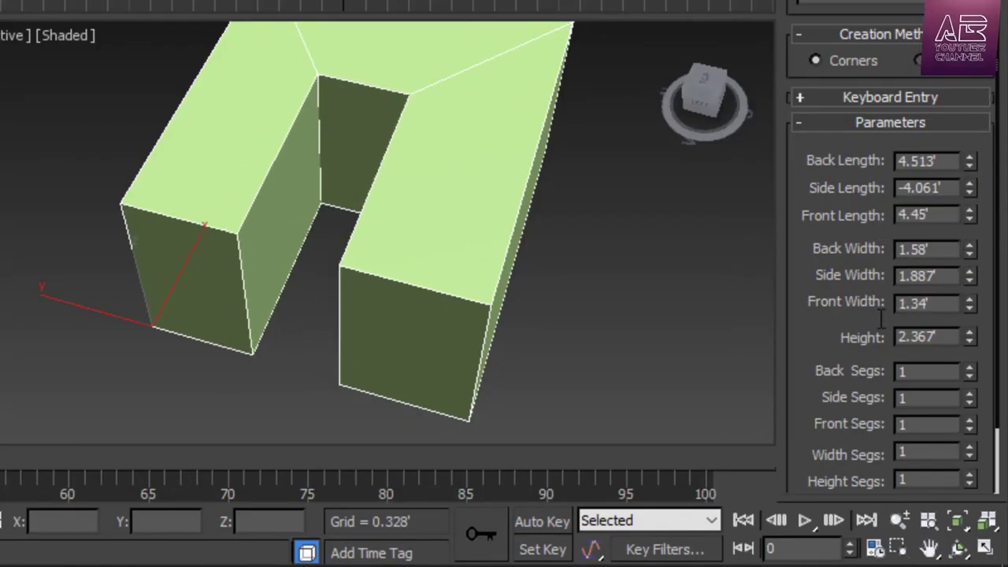
drag(827, 341, 976, 339)
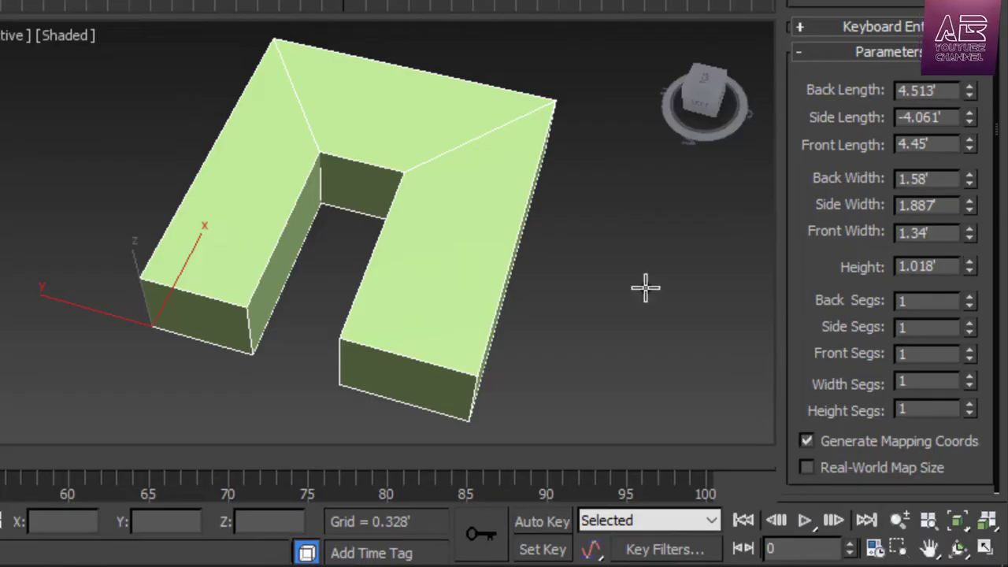
Step: Set the C-Ext's segments to 9 back, 11 side, 10 front, 9 width and 6 height
click(968, 296)
drag(970, 302, 971, 203)
drag(969, 326, 990, 241)
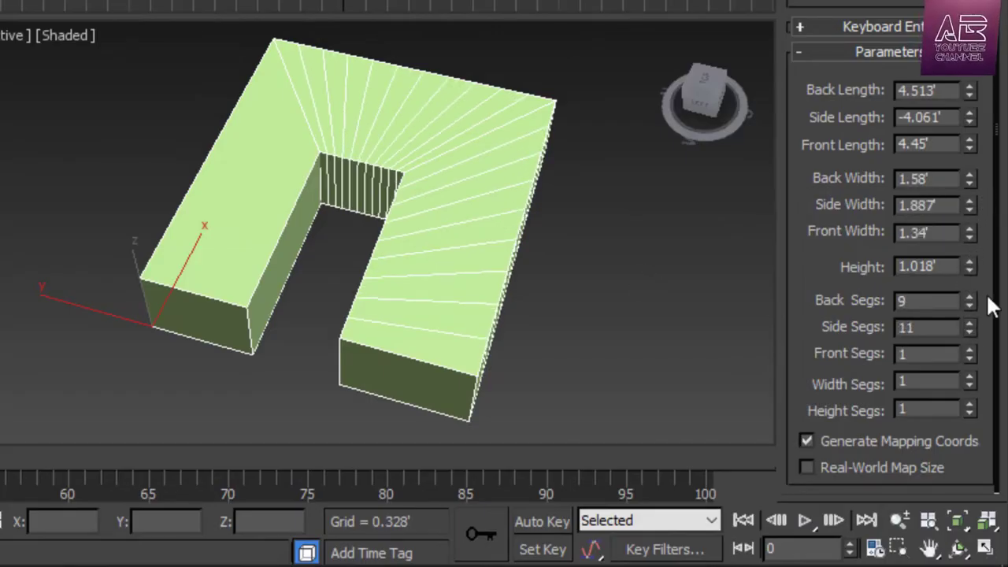
drag(974, 354, 975, 230)
drag(969, 381, 974, 277)
drag(968, 407, 966, 344)
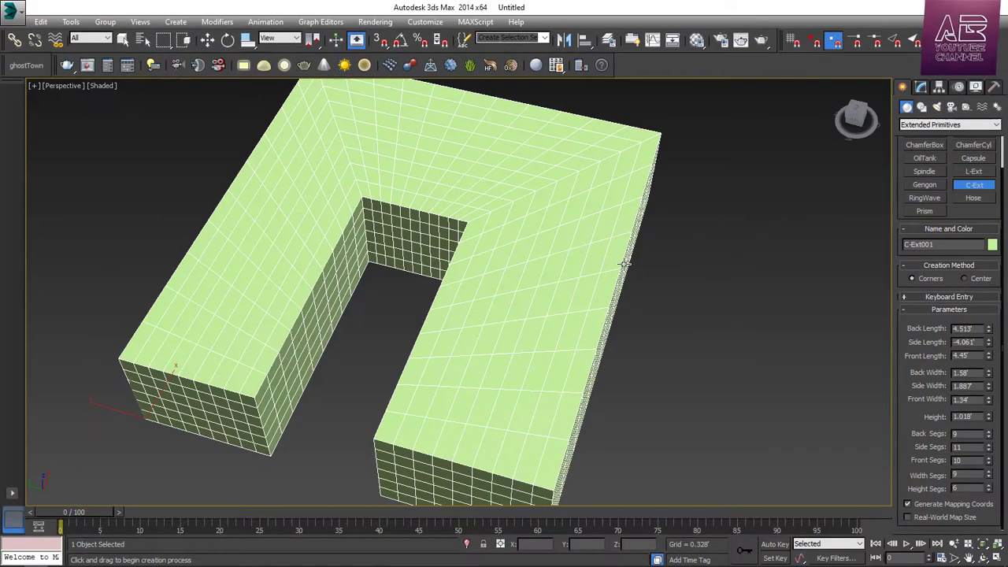
alt+middle_drag(624, 264, 614, 237)
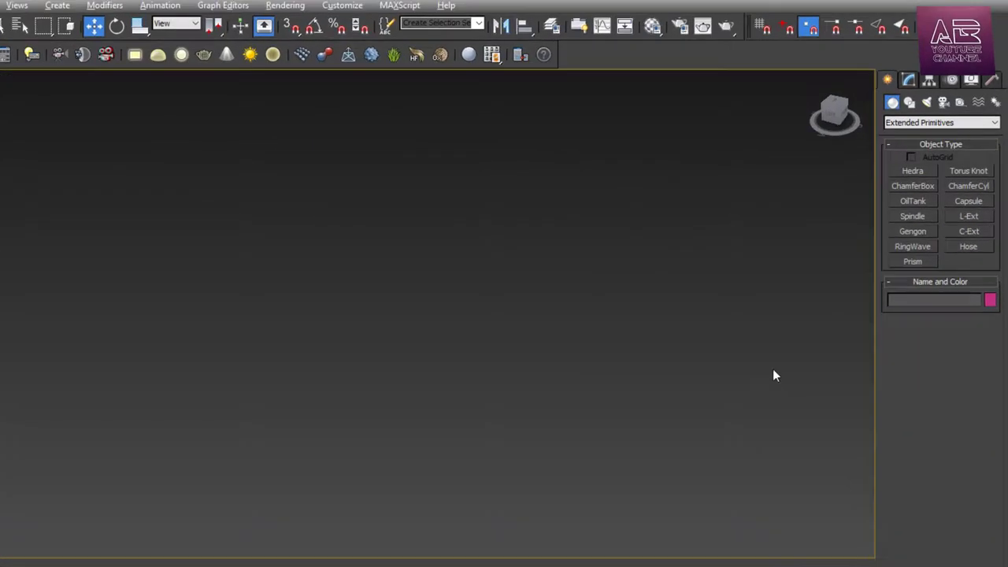
Step: Delete the C-Ext and create a RingWave in the Top viewport, about 2.565' in radius with a 1.059' ring width
key(alt+w)
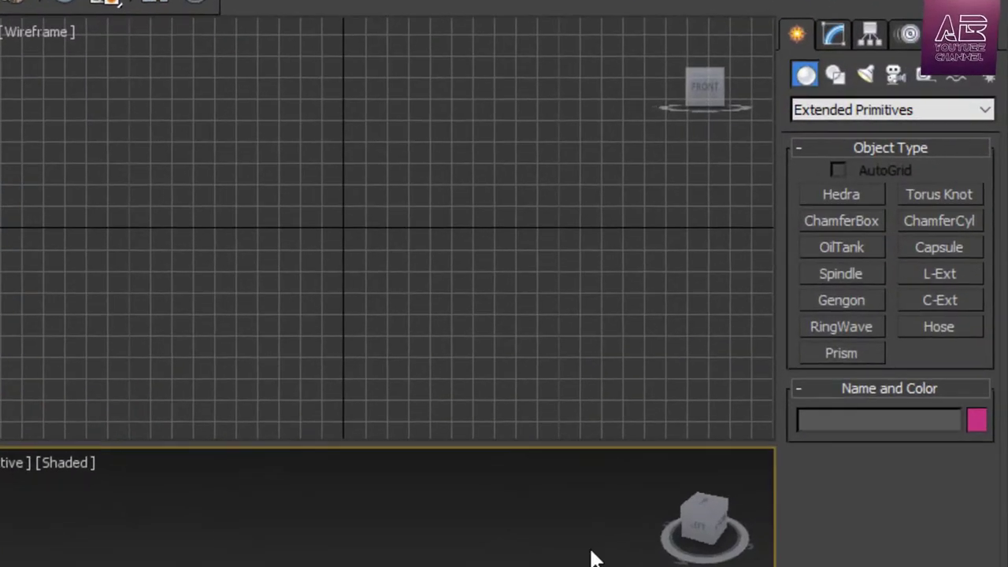
click(841, 327)
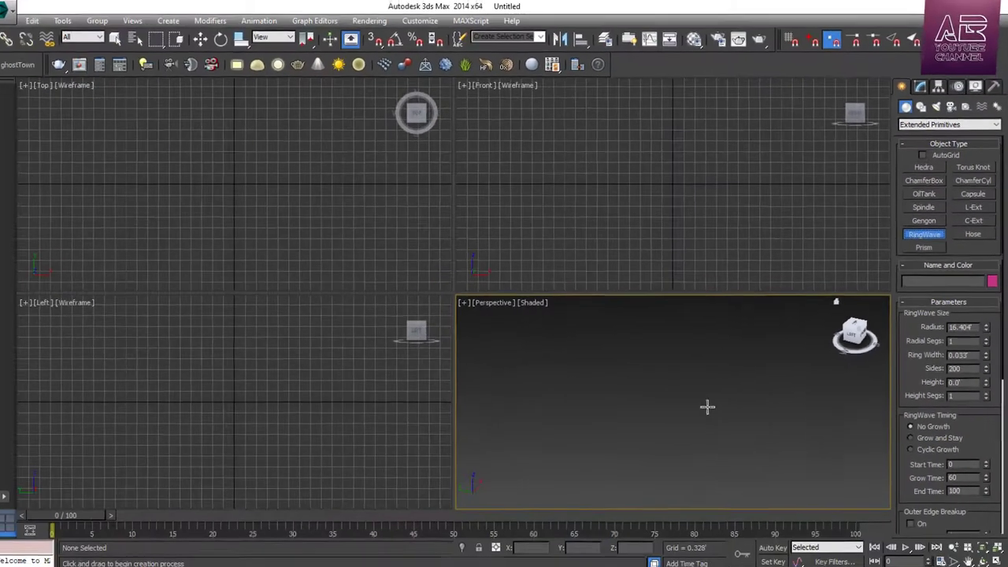
drag(238, 182, 322, 181)
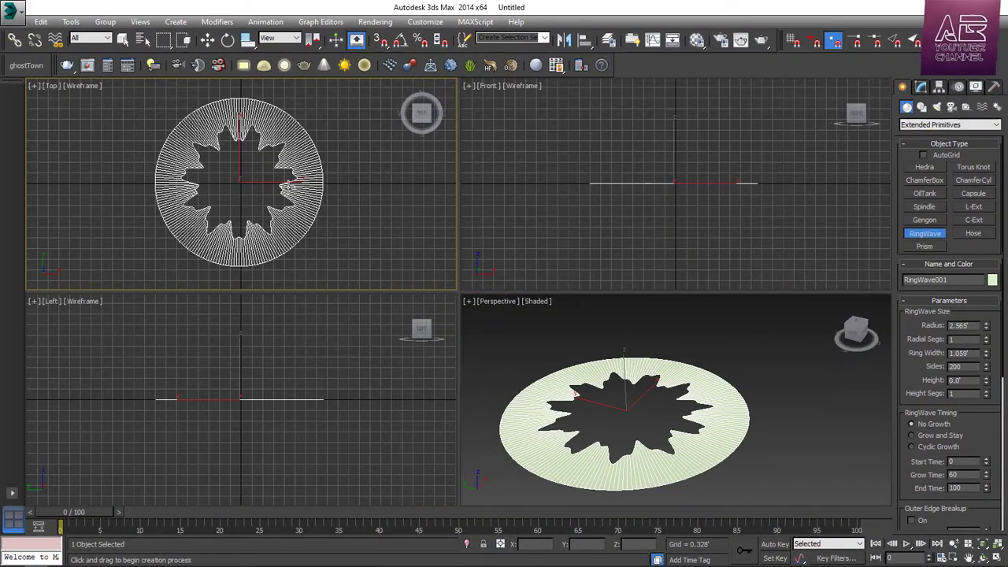
key(alt+w)
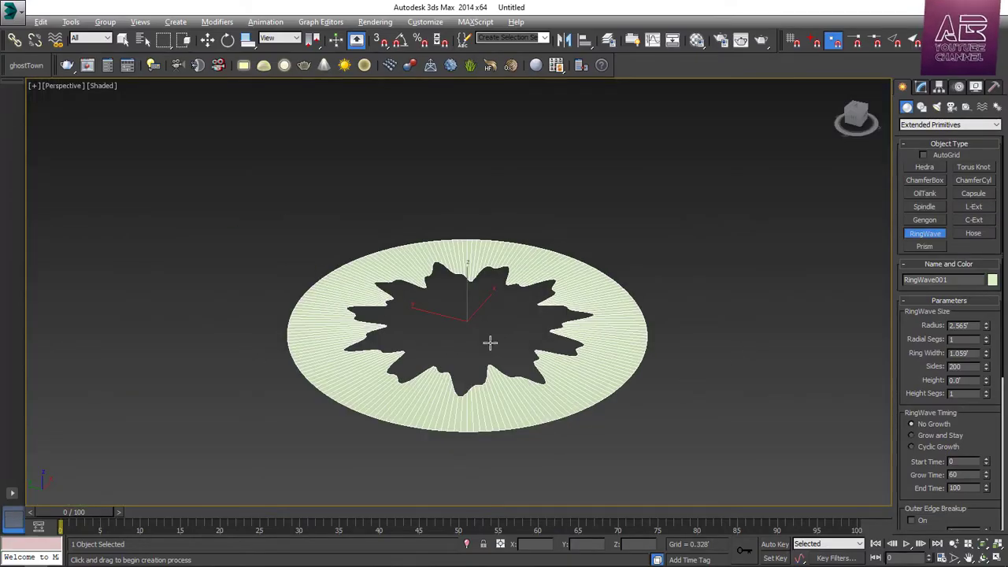
scroll(490, 342, up, 4)
scroll(535, 279, down, 2)
scroll(530, 322, up, 2)
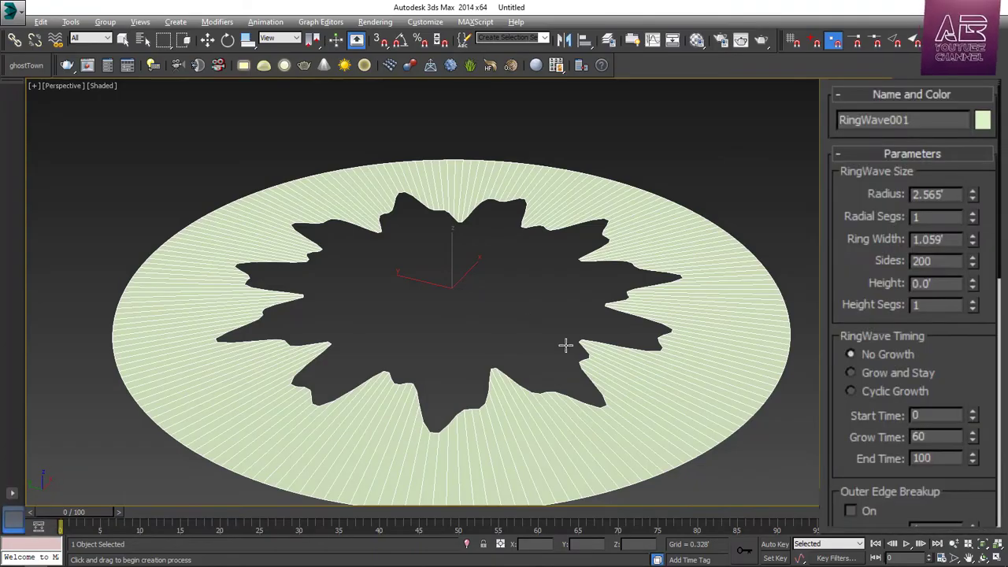
Step: Set the RingWave's radius to 2.078' and its radial segments to 5
mouse_move(974, 200)
mouse_down()
mouse_move(974, 236)
mouse_move(974, 217)
mouse_up()
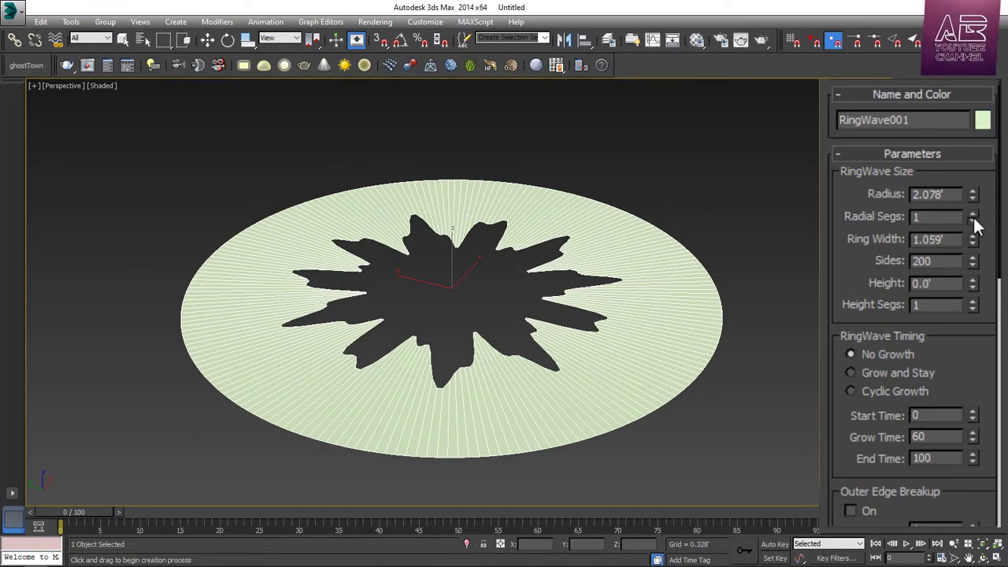
drag(973, 215, 1005, 142)
scroll(698, 354, up, 5)
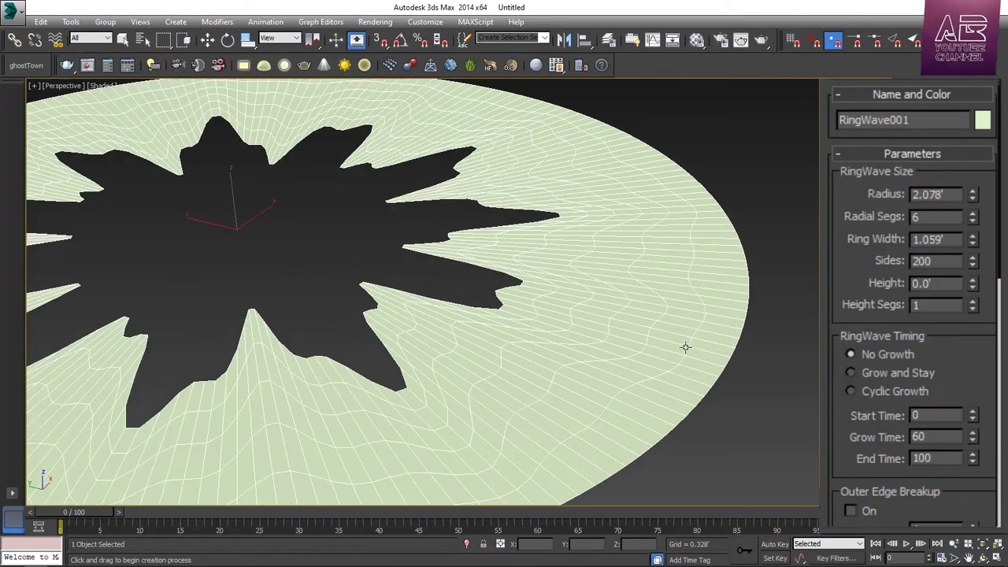
key(alt+w)
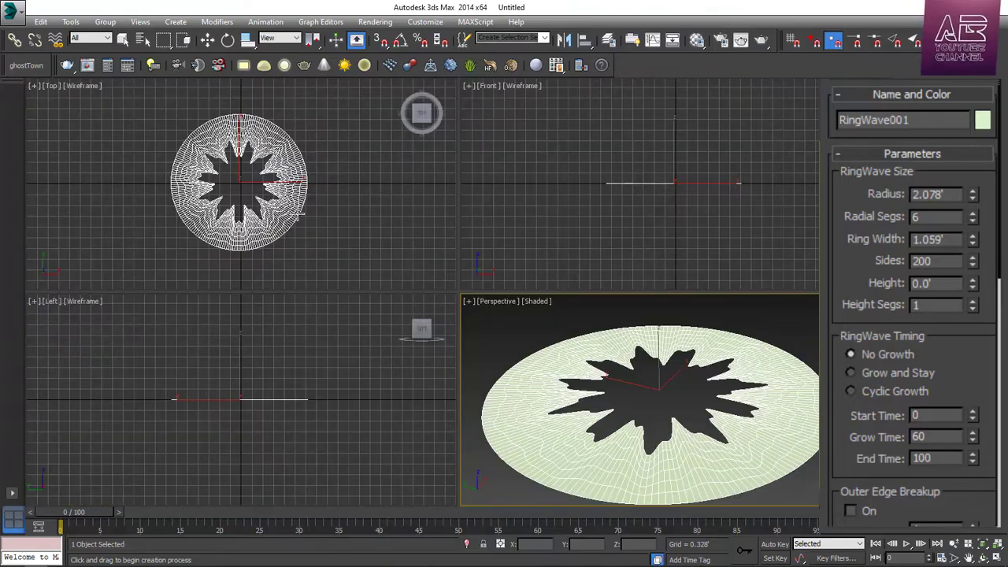
click(973, 219)
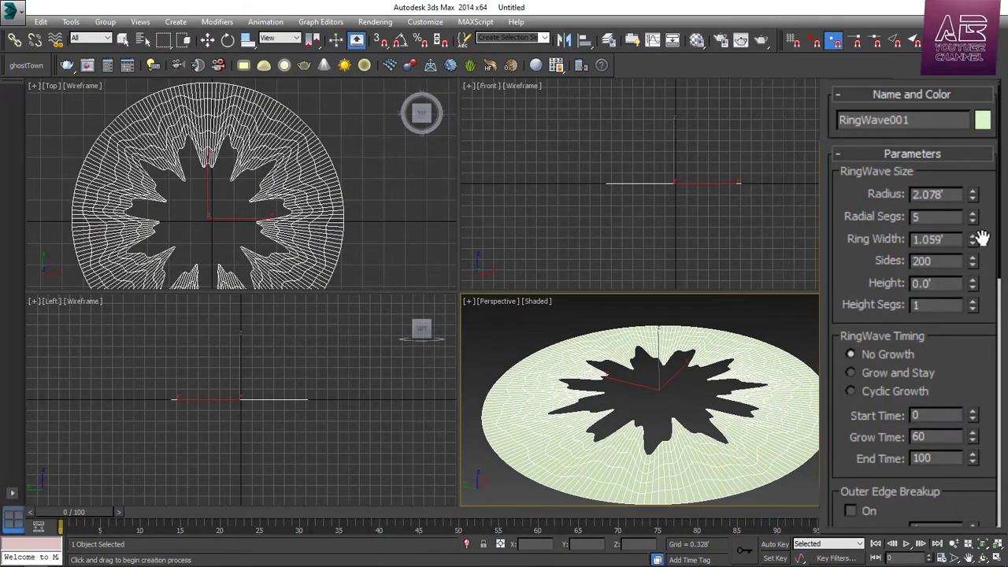
Step: Set the RingWave's ring width to 0.413', its height to 1.0' and its height segments to 8
drag(973, 241, 974, 217)
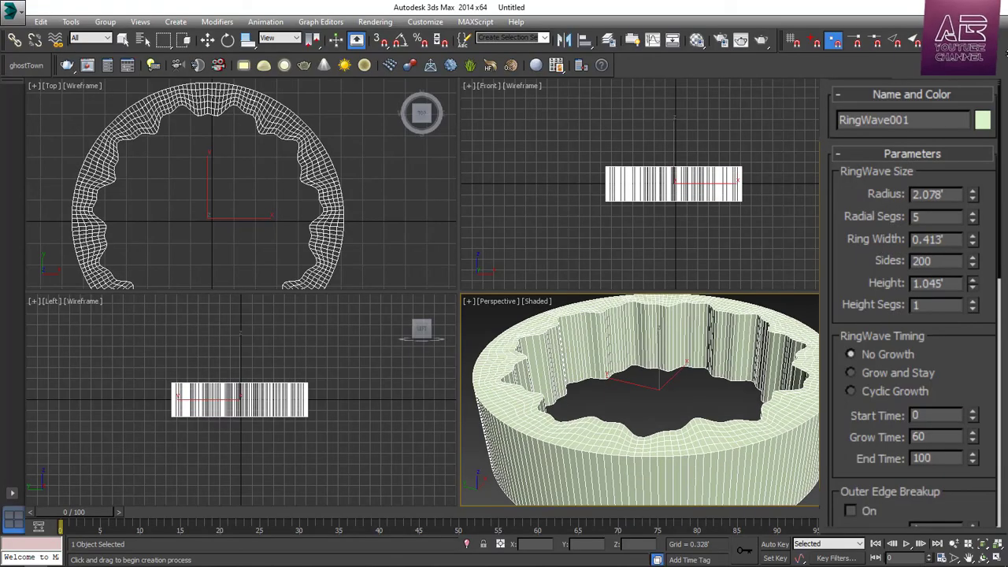
drag(1006, 54, 908, 11)
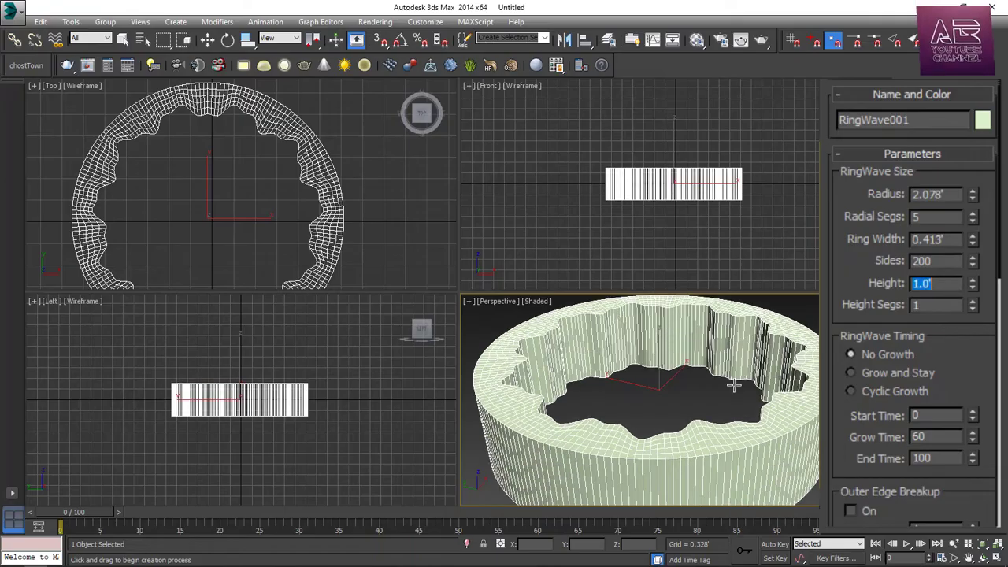
alt+middle_drag(733, 385, 733, 402)
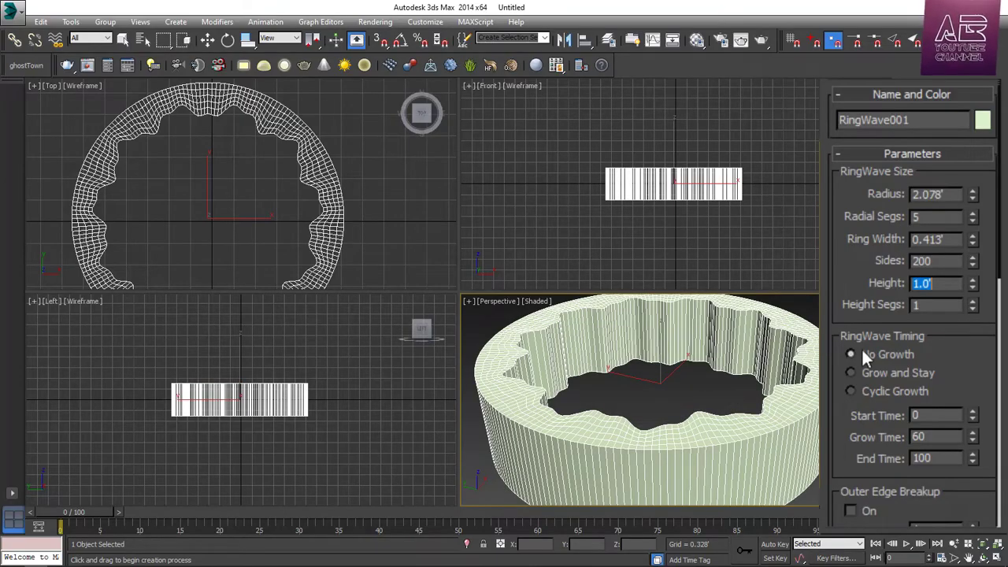
drag(973, 308, 1006, 47)
scroll(718, 410, down, 3)
scroll(719, 415, up, 5)
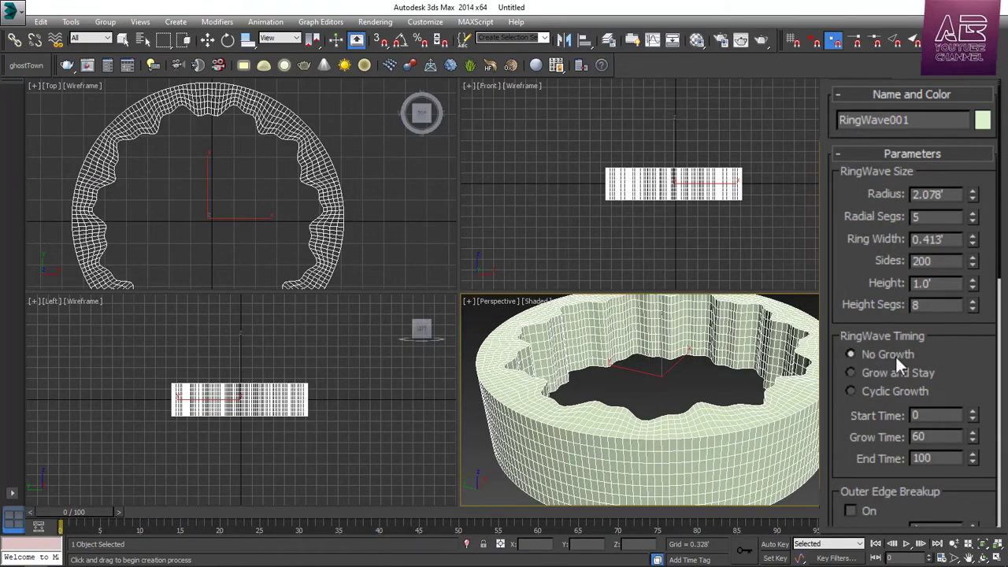
Step: Try the Grow and Stay timing on the RingWave, play the animation, and return to frame 0
click(882, 371)
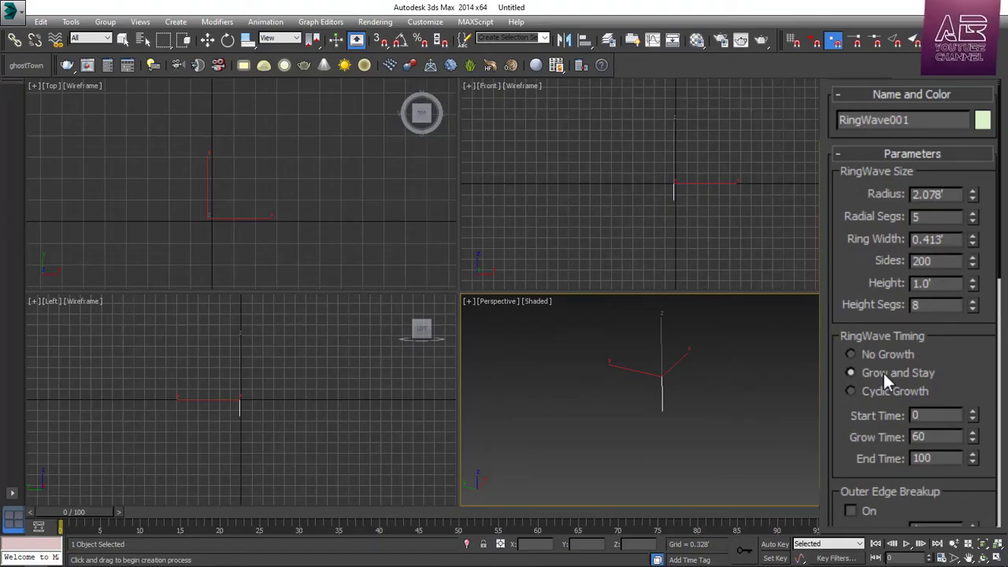
click(908, 543)
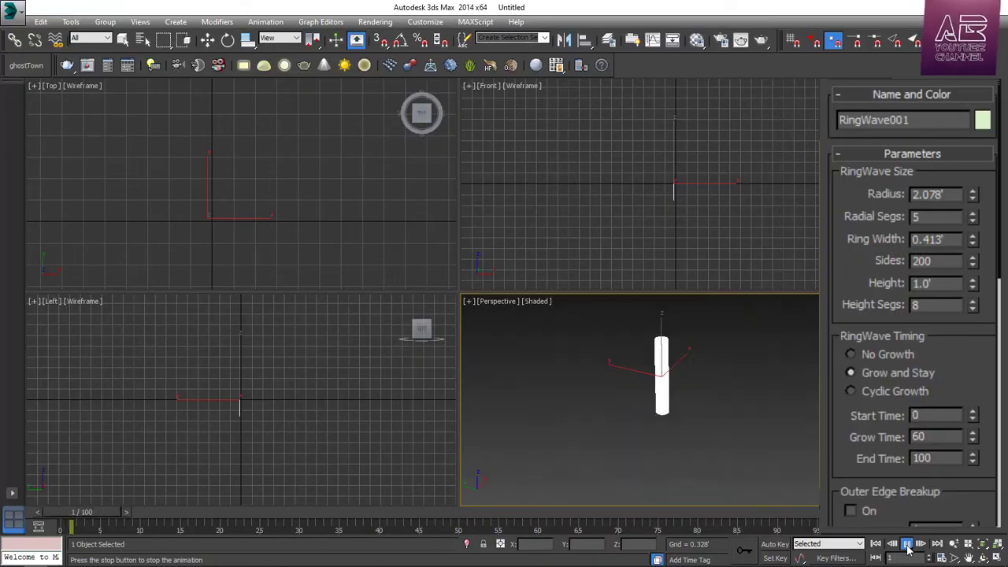
click(908, 543)
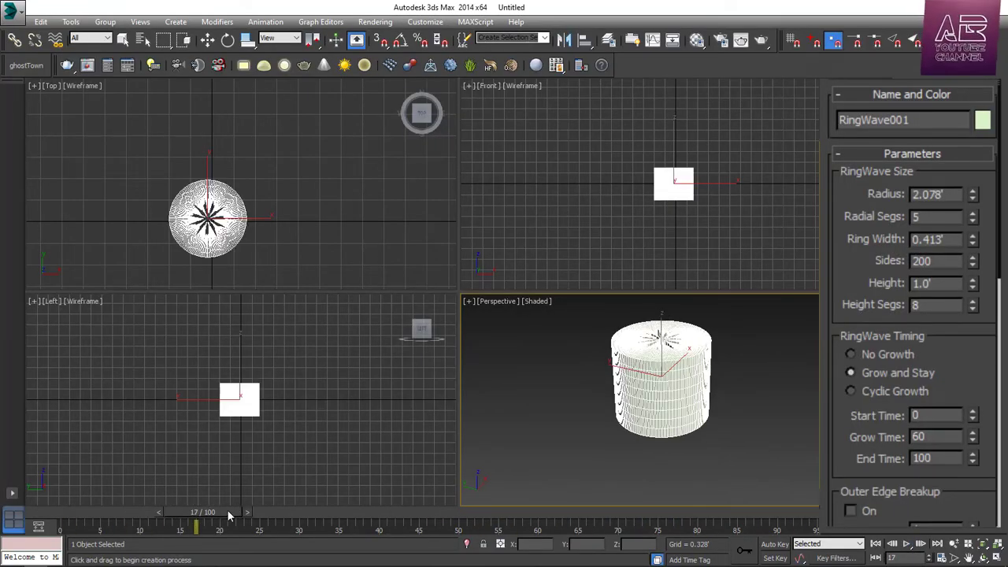
drag(227, 512, 50, 525)
Step: Switch the RingWave timing to No Growth, play the animation, and rewind to frame 0
click(893, 354)
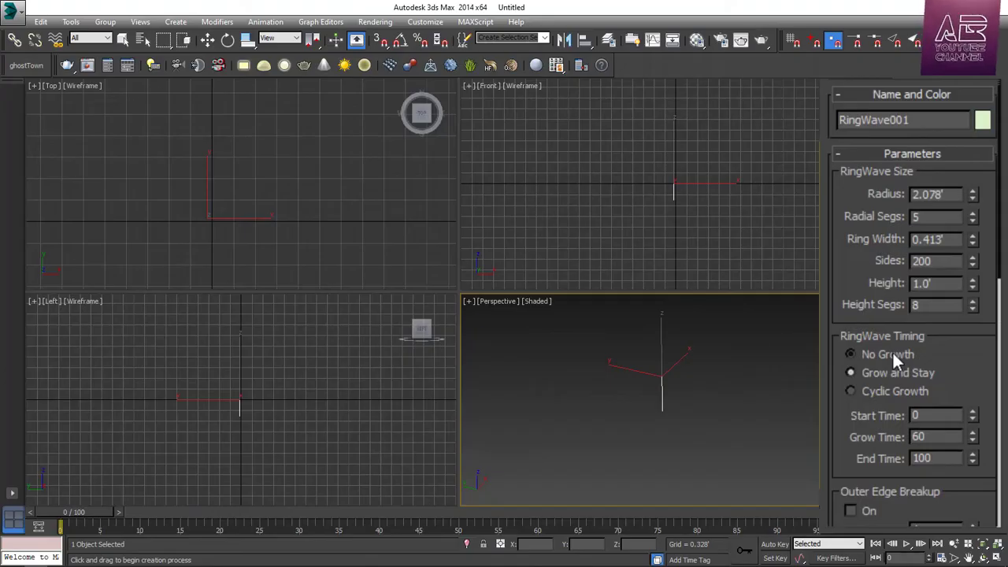
click(906, 544)
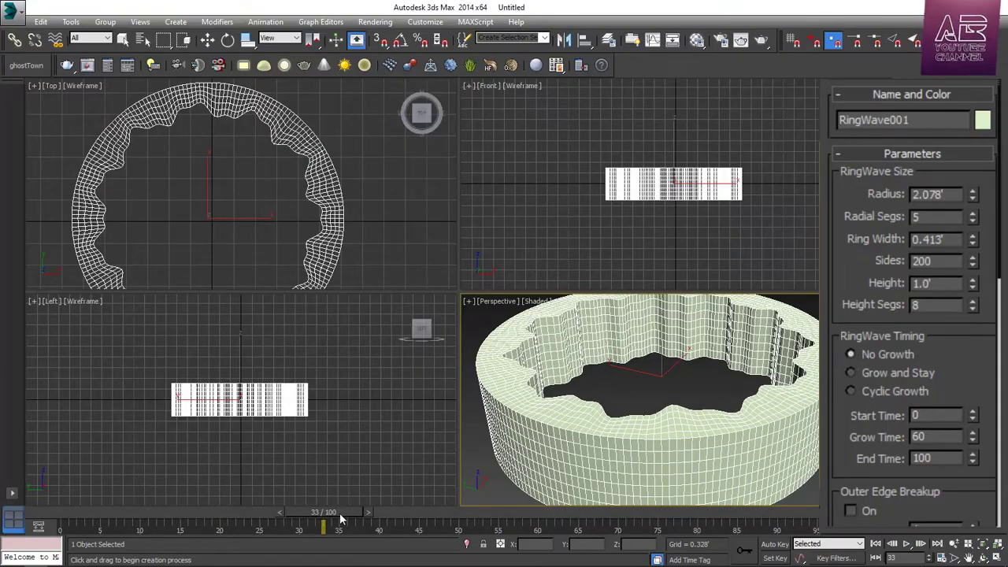
drag(341, 515, 71, 516)
Step: Preview the RingWave animation with Cyclic Growth timing and switch back to No Growth
click(882, 391)
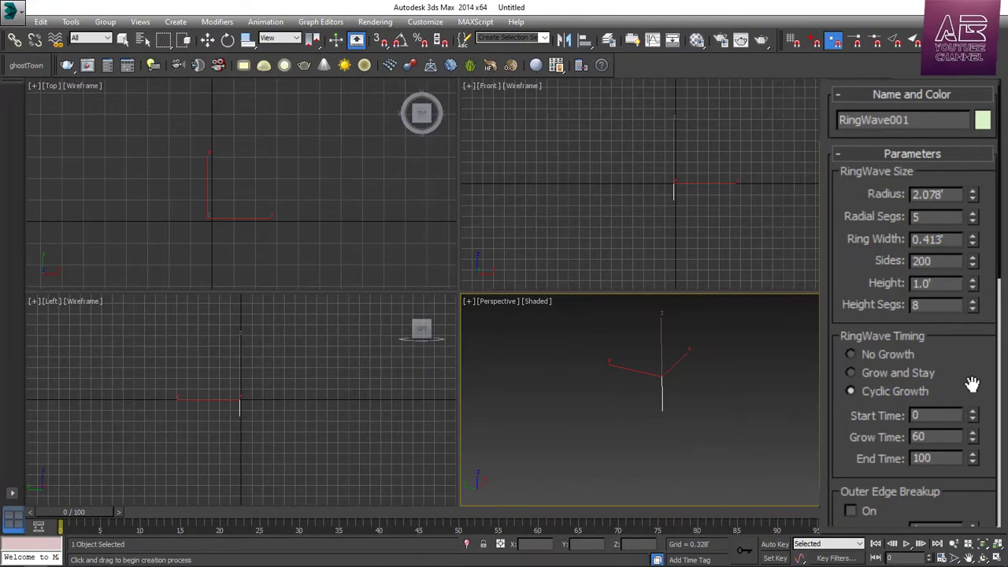
click(906, 543)
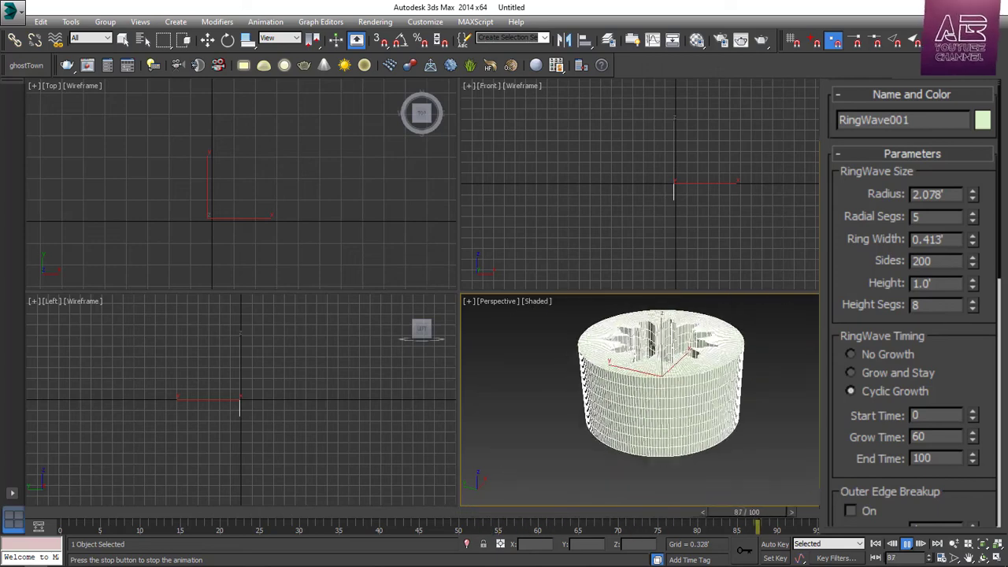
click(901, 353)
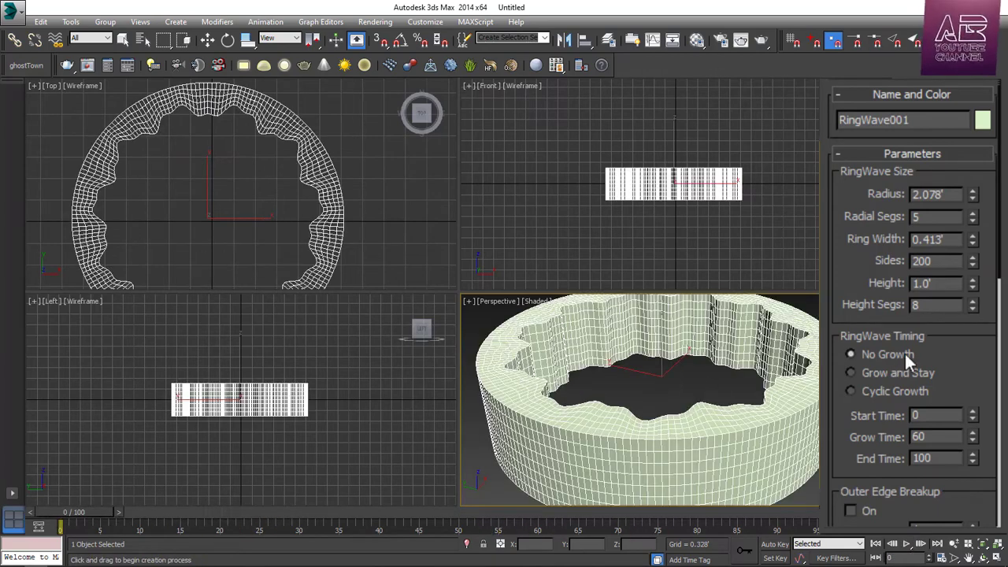
Step: Enter 60 as the RingWave's Grow Time and bring up its Outer and Inner Edge Breakup settings
scroll(976, 291, down, 5)
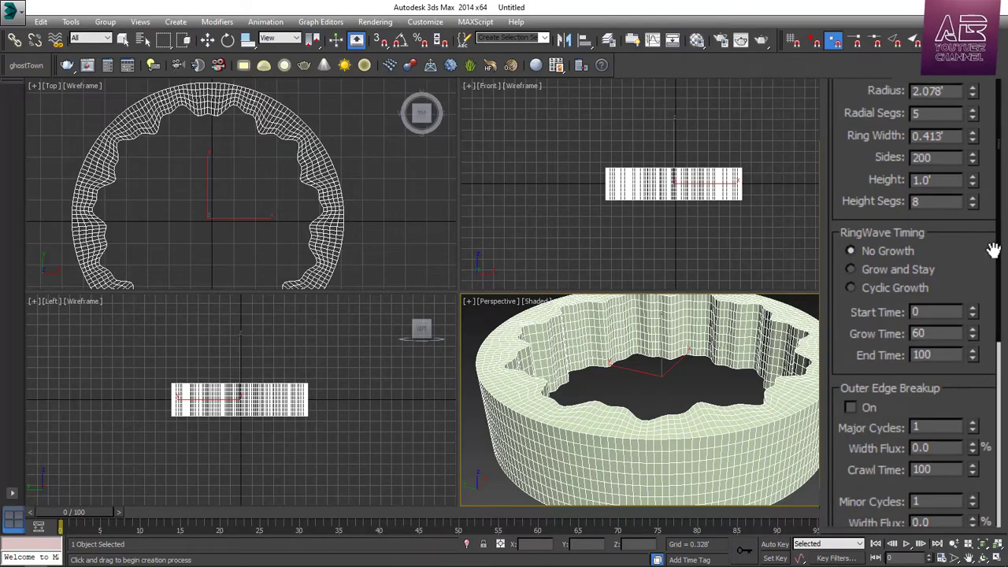
drag(934, 336, 912, 334)
text(60)
scroll(856, 292, down, 8)
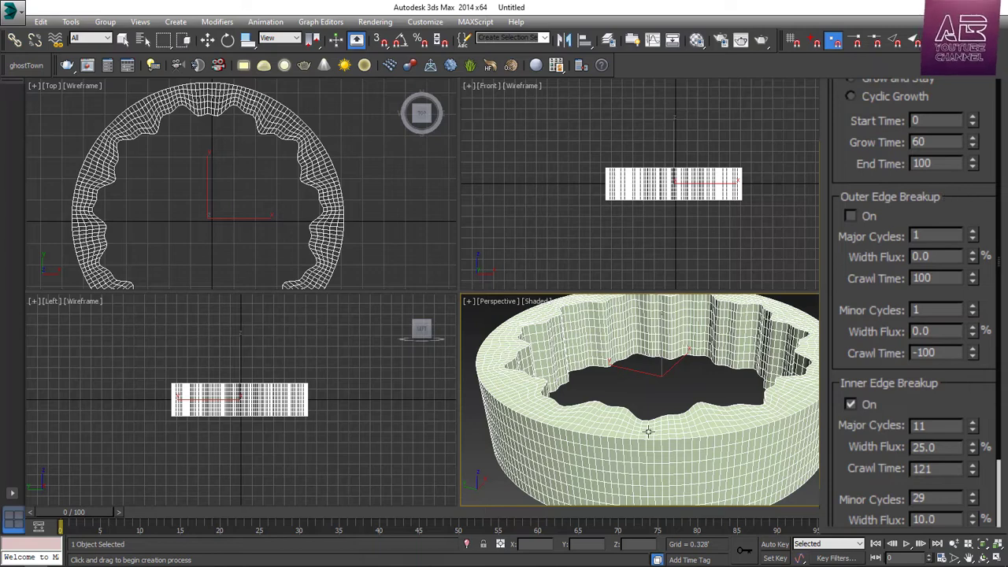
Step: Enable the RingWave's Outer Edge Breakup with 19 minor cycles and a minor width flux of about 56.3%
key(alt+w)
drag(845, 355, 863, 193)
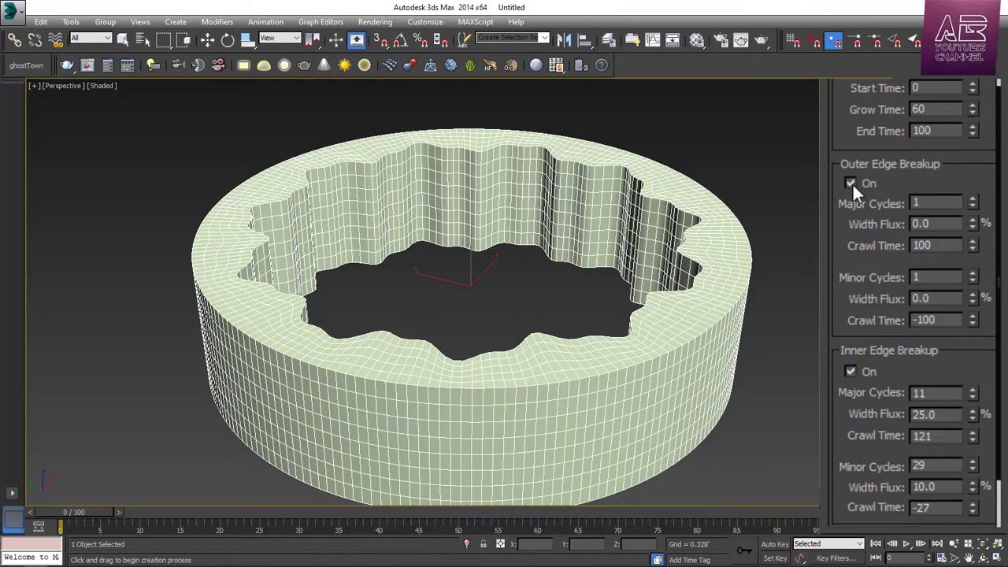
click(852, 183)
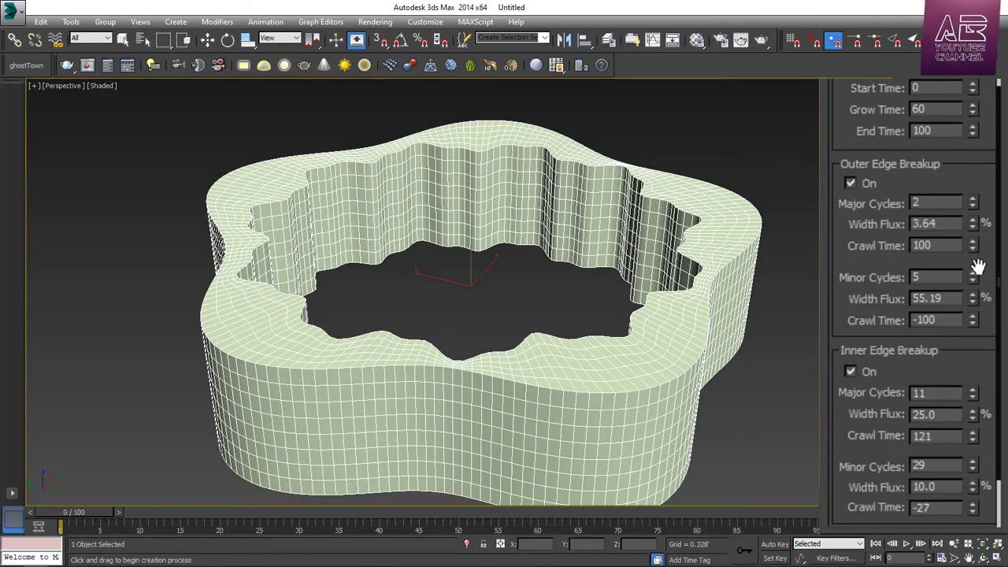
drag(974, 274, 981, 167)
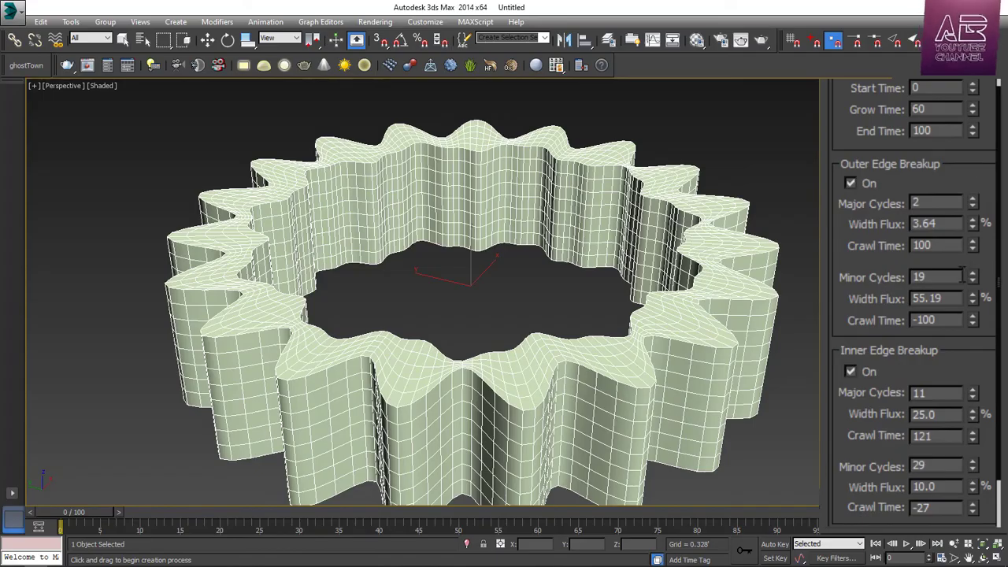
drag(972, 296, 1004, 200)
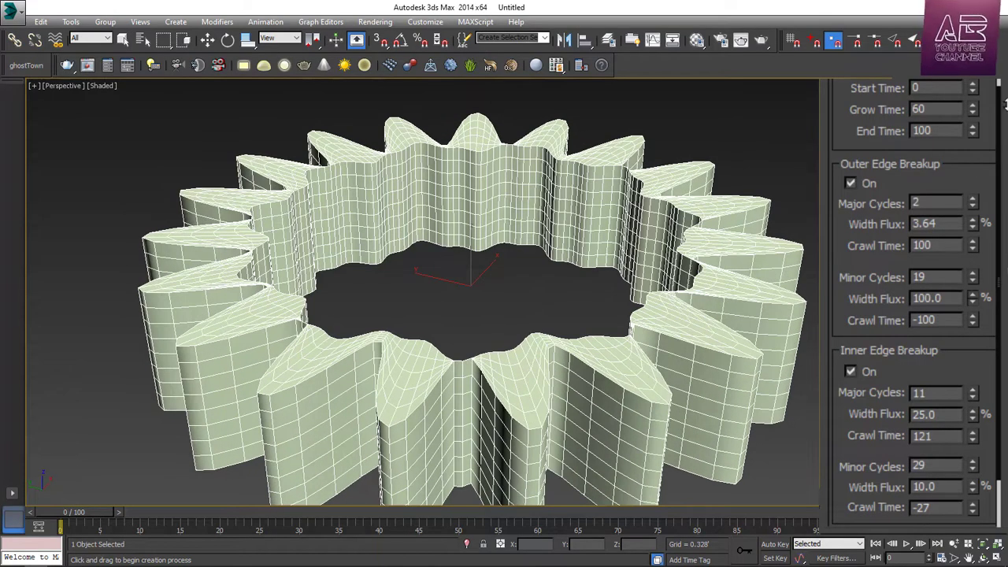
drag(1006, 104, 973, 245)
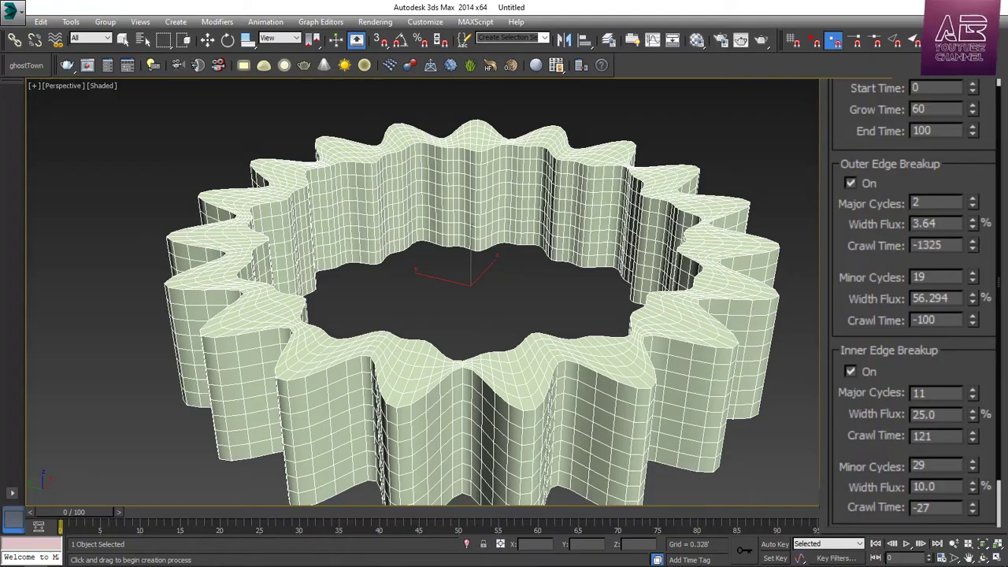
Step: Try 54 outer major cycles, about 23.08% major width flux and a crawl time of 810, preview the animation, and return to frame 0
drag(973, 204, 866, 535)
drag(866, 47, 902, 266)
click(973, 221)
drag(973, 223, 1005, 307)
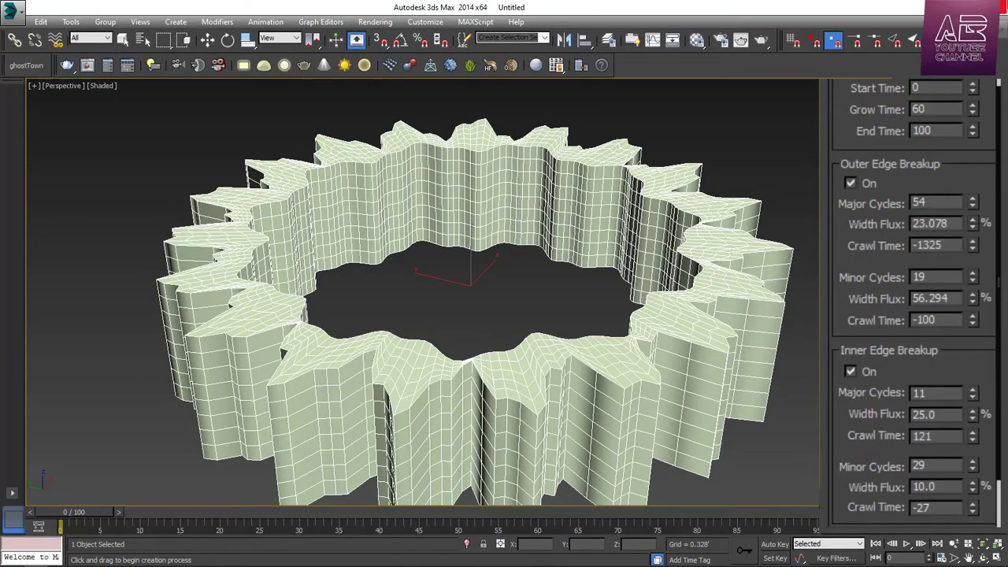
drag(973, 248, 797, 83)
click(906, 544)
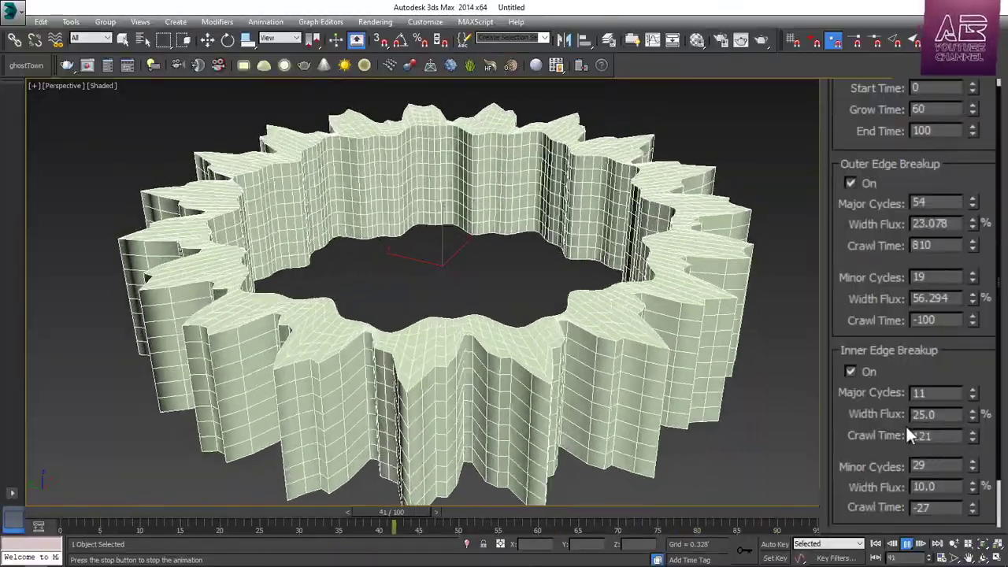
drag(662, 512, 33, 511)
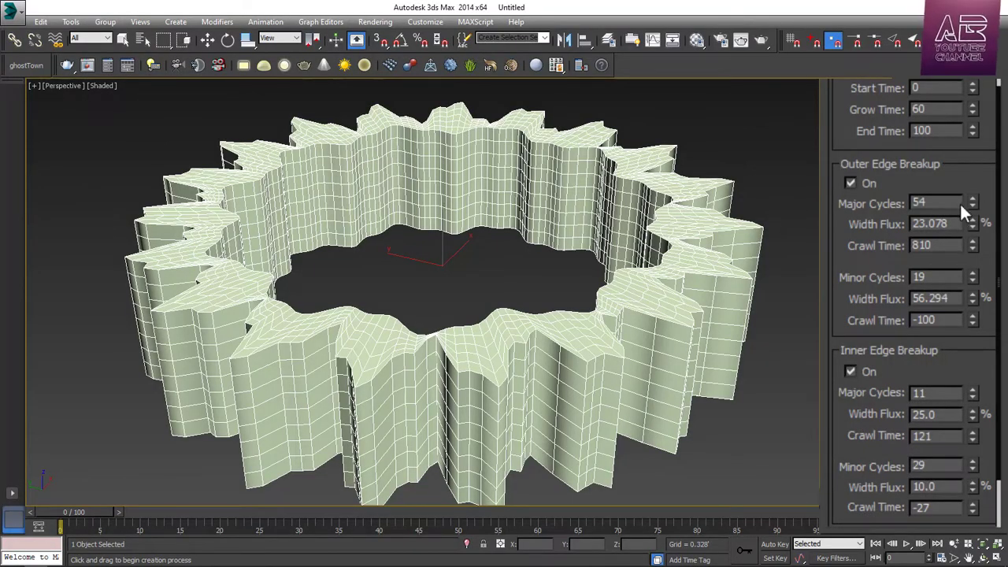
Step: Set the outer breakup to major cycles 11, flux 25%, crawl 121 and minor cycles 29, flux 10%, crawl -27, and play the animation
double_click(918, 202)
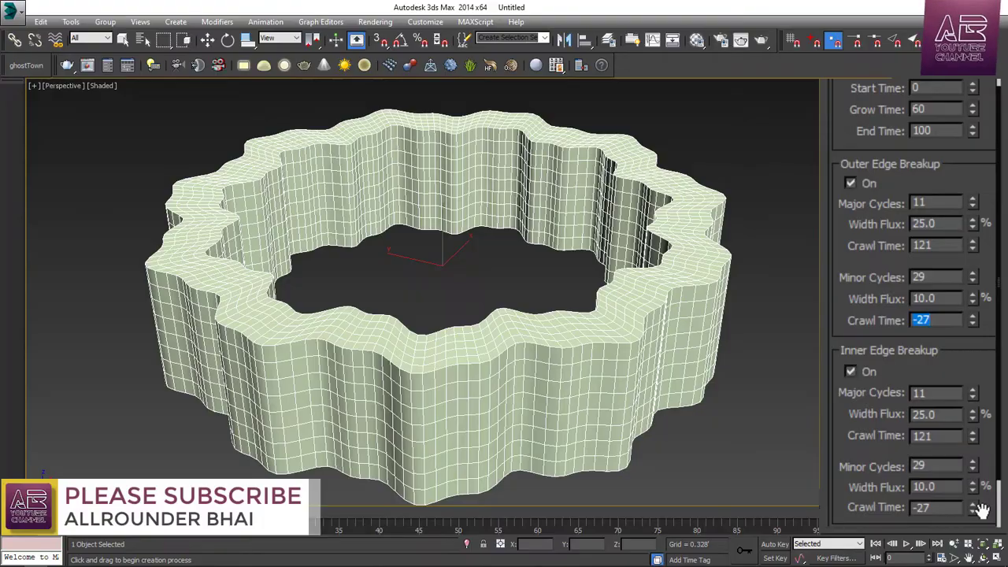
click(906, 544)
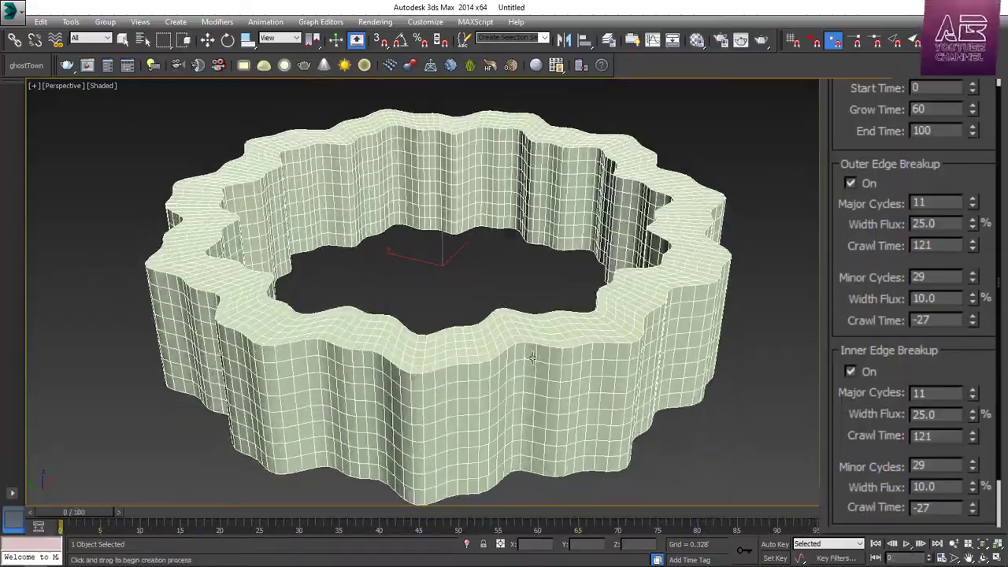
Step: Delete the RingWave and create a free Hose about 2.02' high at the origin of the top view
scroll(532, 358, down, 3)
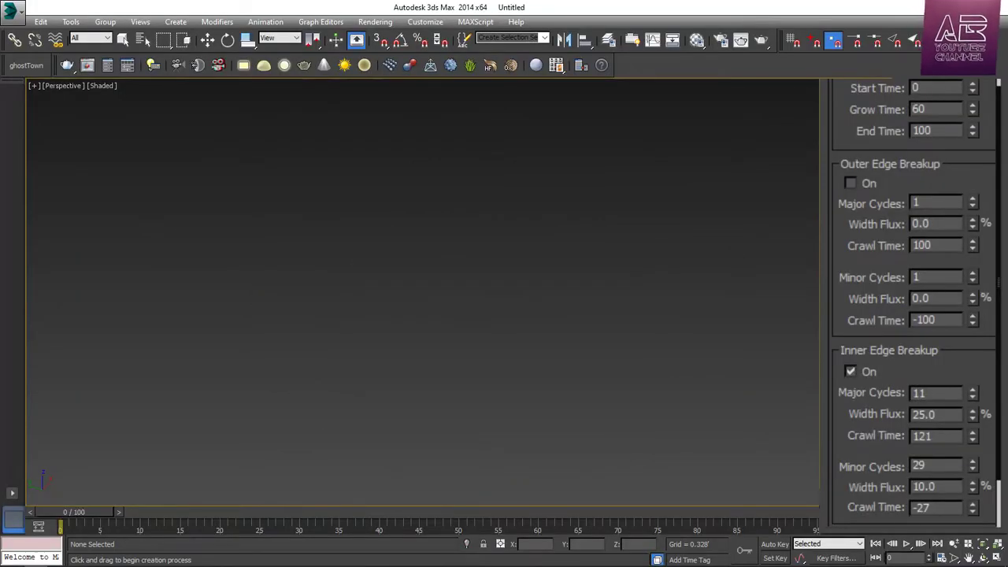
drag(911, 177, 911, 475)
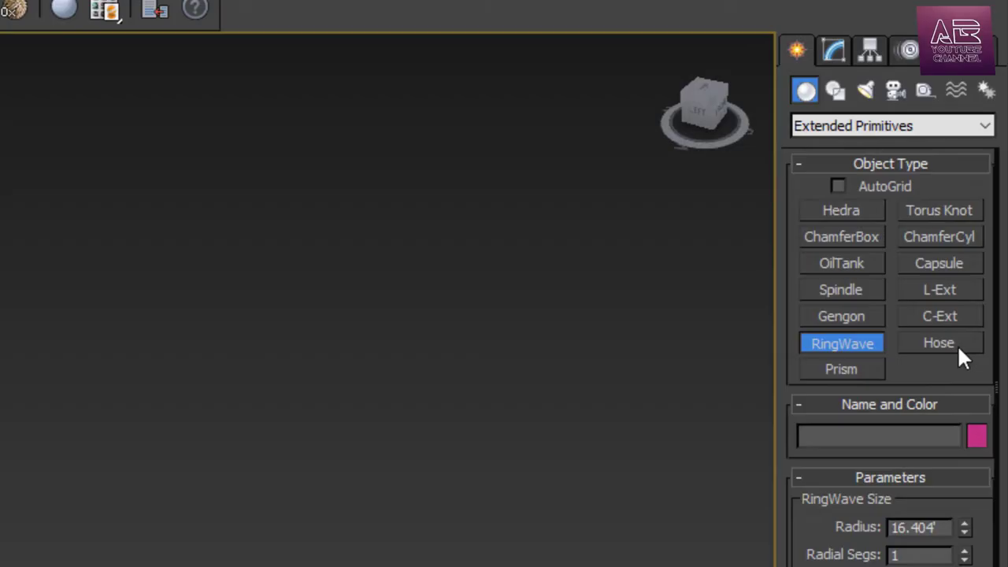
click(957, 344)
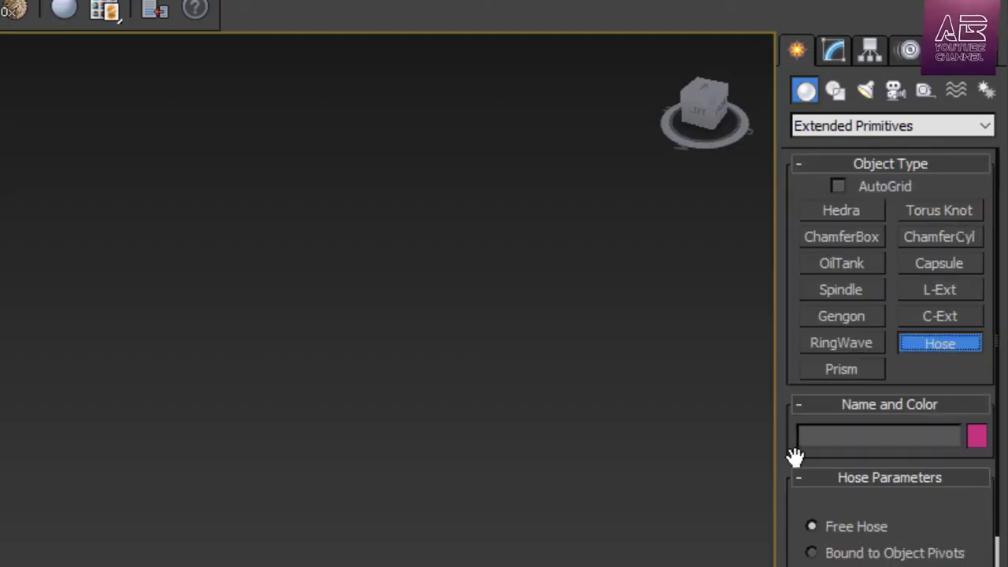
key(alt+w)
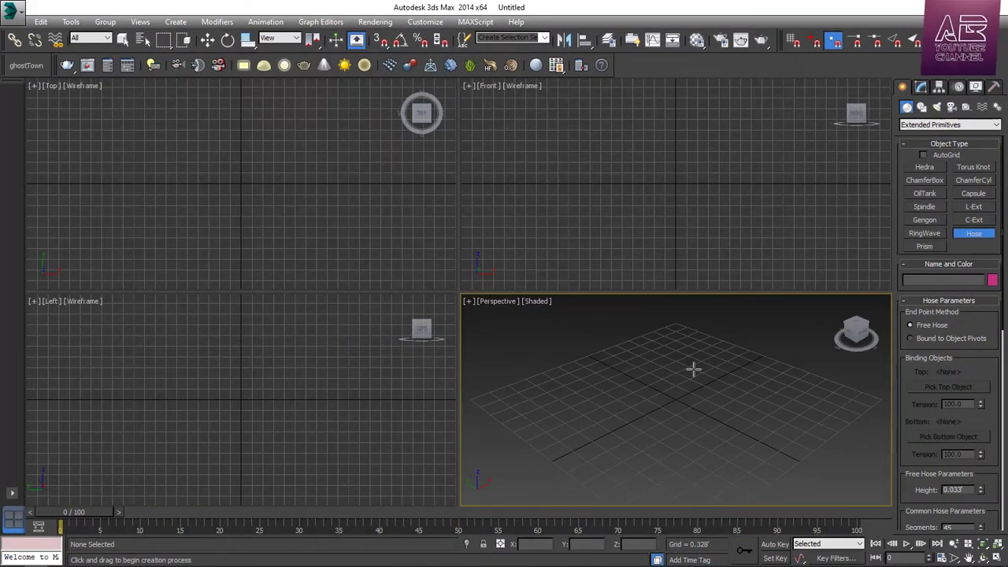
mouse_move(241, 182)
mouse_down()
mouse_move(267, 183)
mouse_move(255, 183)
mouse_up()
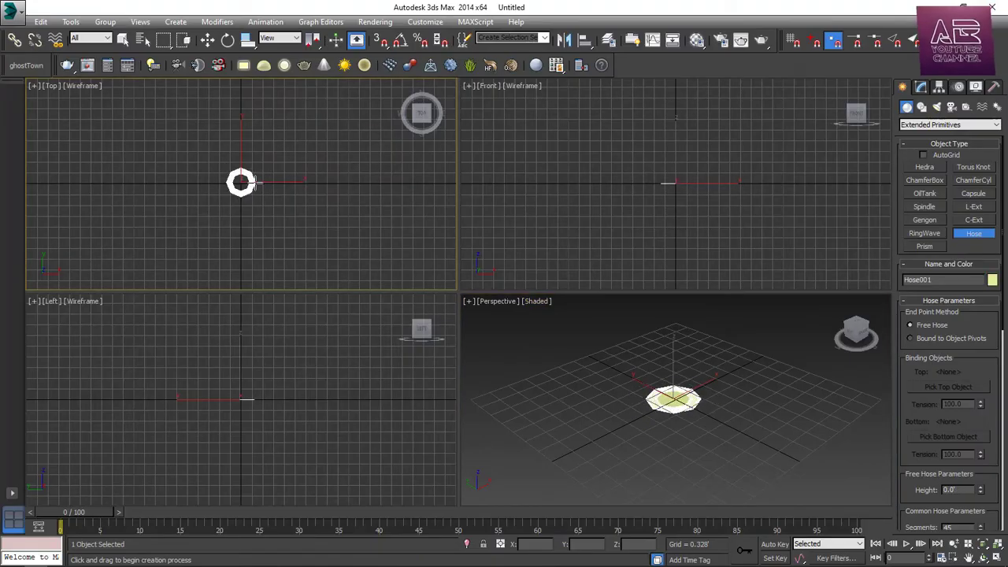
click(263, 116)
scroll(741, 362, down, 2)
key(alt+w)
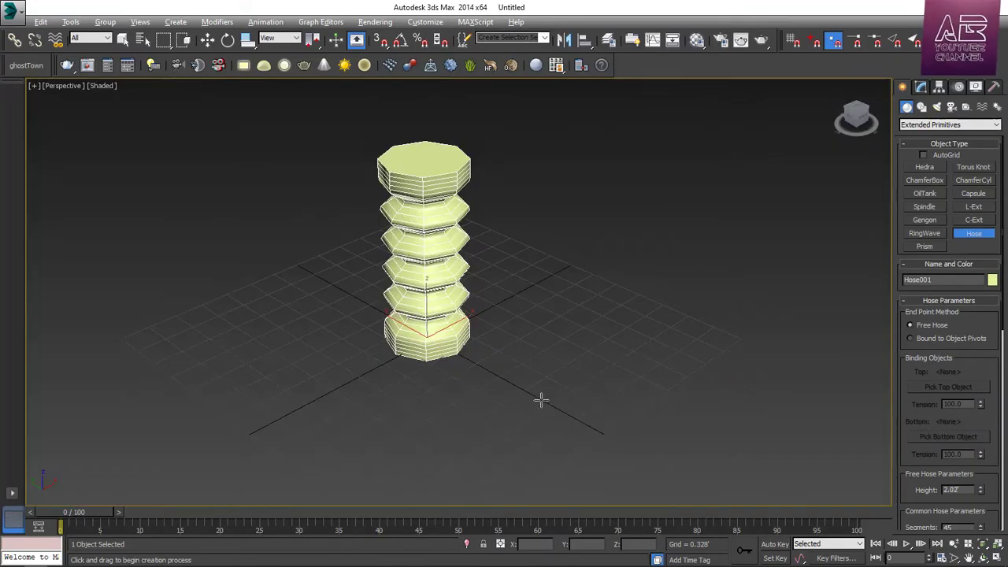
Step: Switch the hose's end point method to Bound to Object Pivots
scroll(517, 259, down, 2)
scroll(500, 269, up, 2)
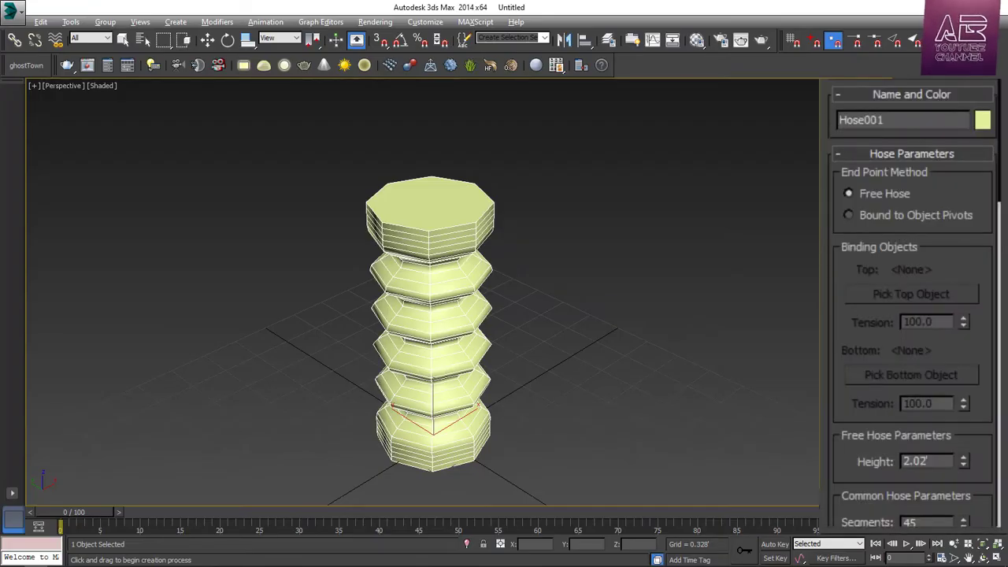
click(927, 225)
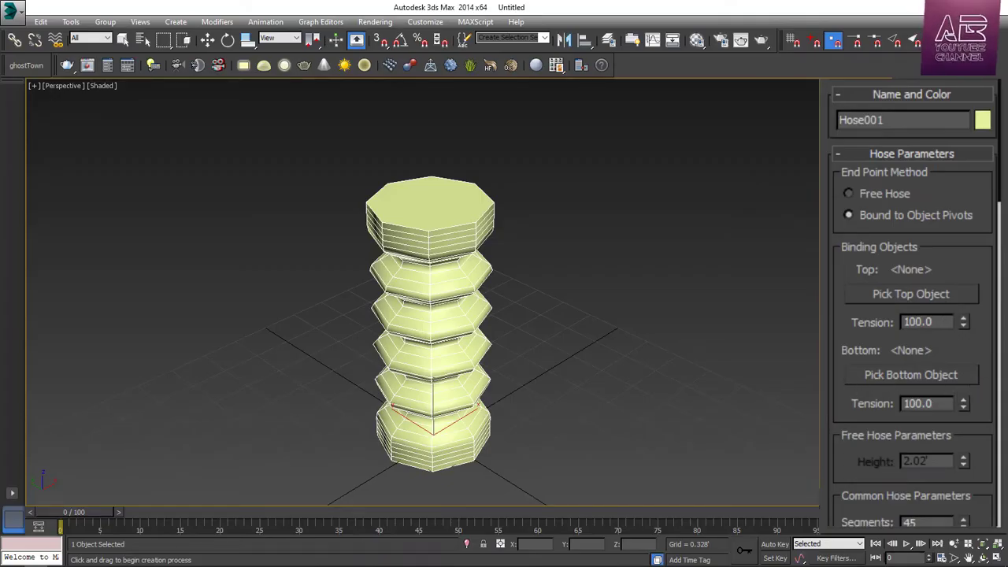
Step: Create two spheres on either side of the hose, with radii of about 0.322' and 0.442'
key(w)
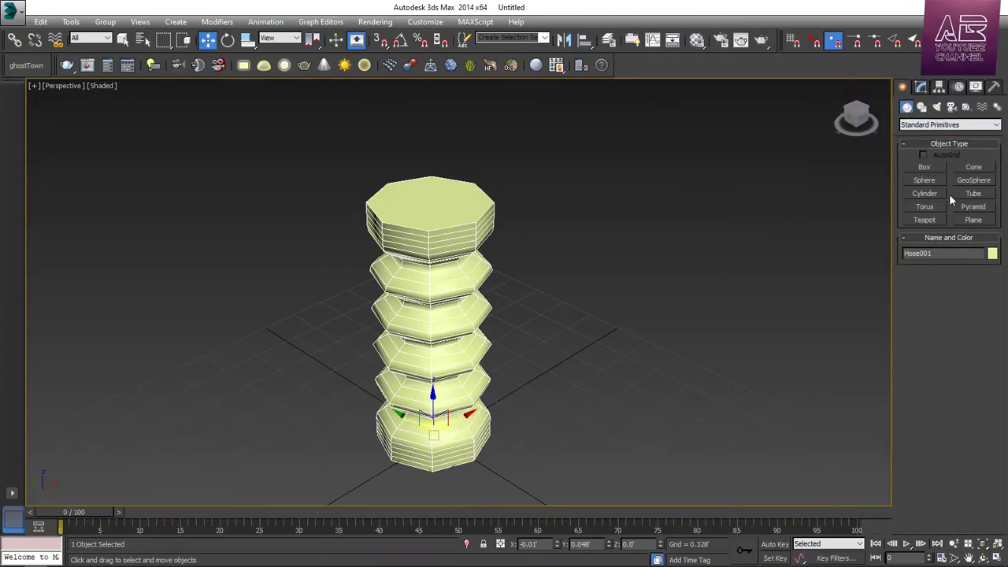
click(928, 182)
drag(163, 400, 203, 401)
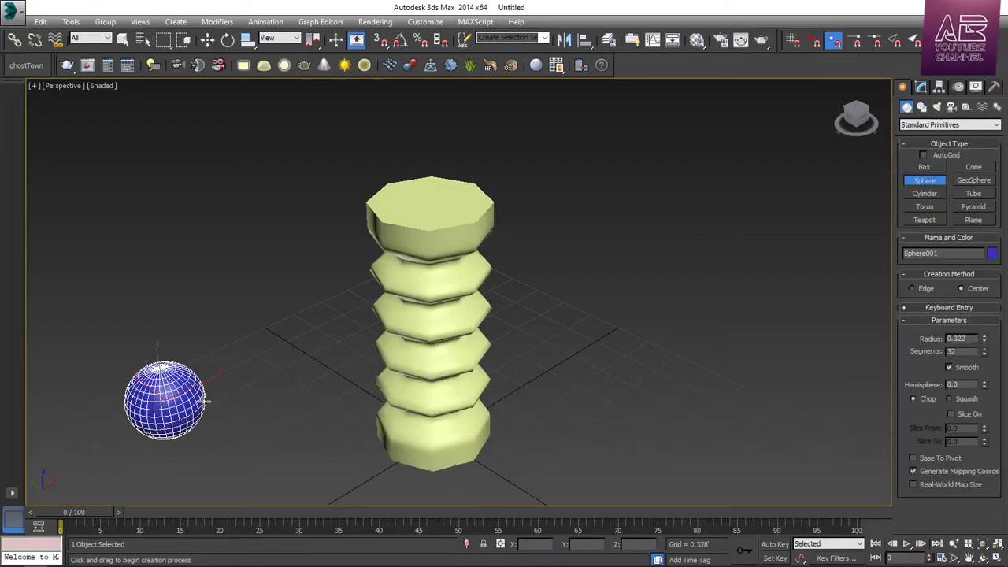
drag(642, 397, 697, 402)
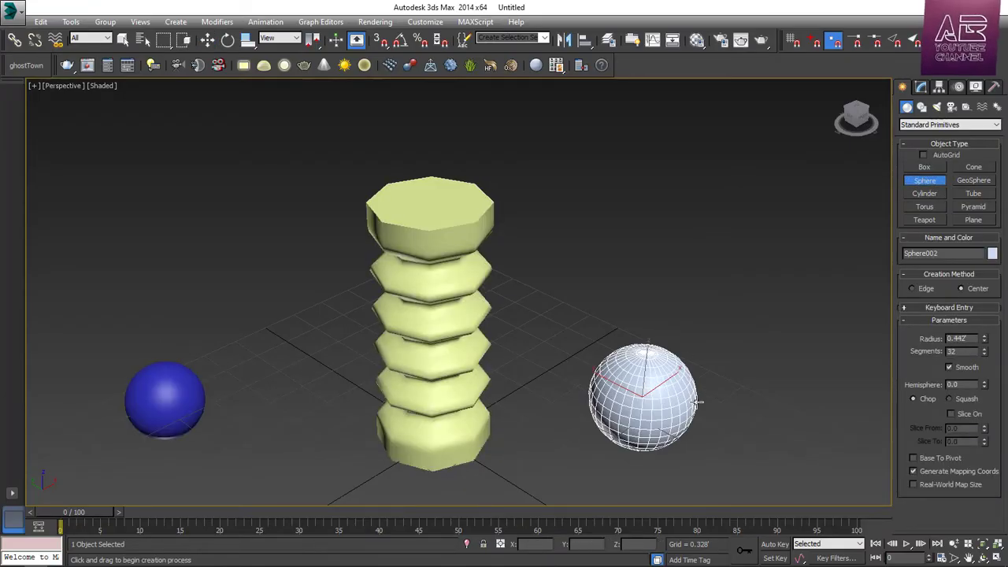
Step: Bind the hose's top to the small blue sphere and its bottom to the larger pale sphere
key(w)
click(420, 295)
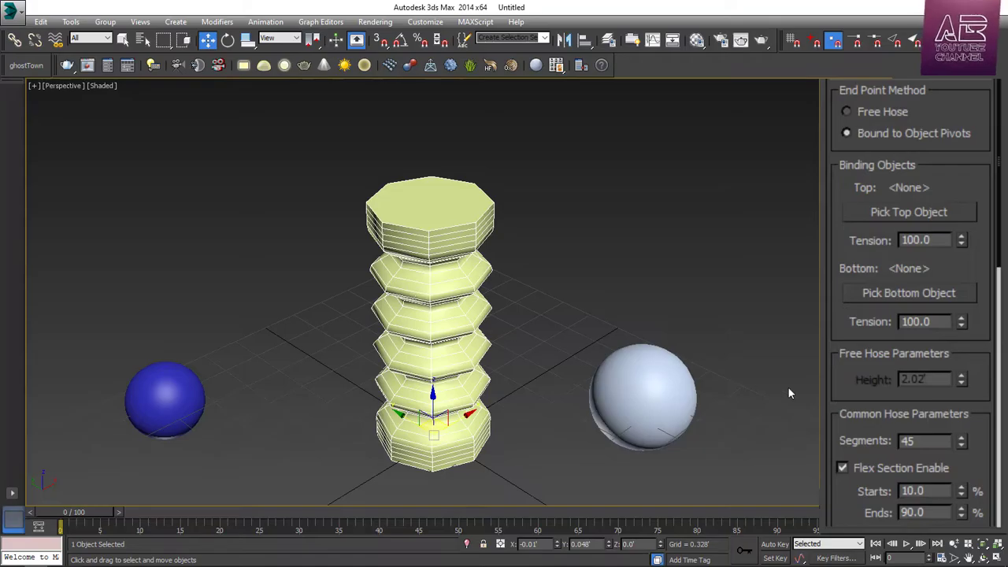
click(931, 214)
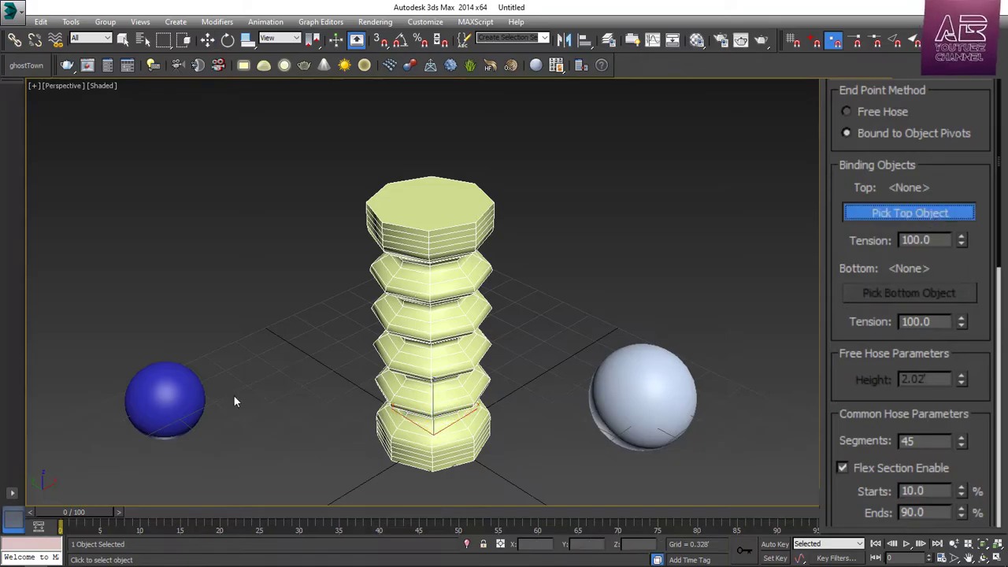
click(185, 396)
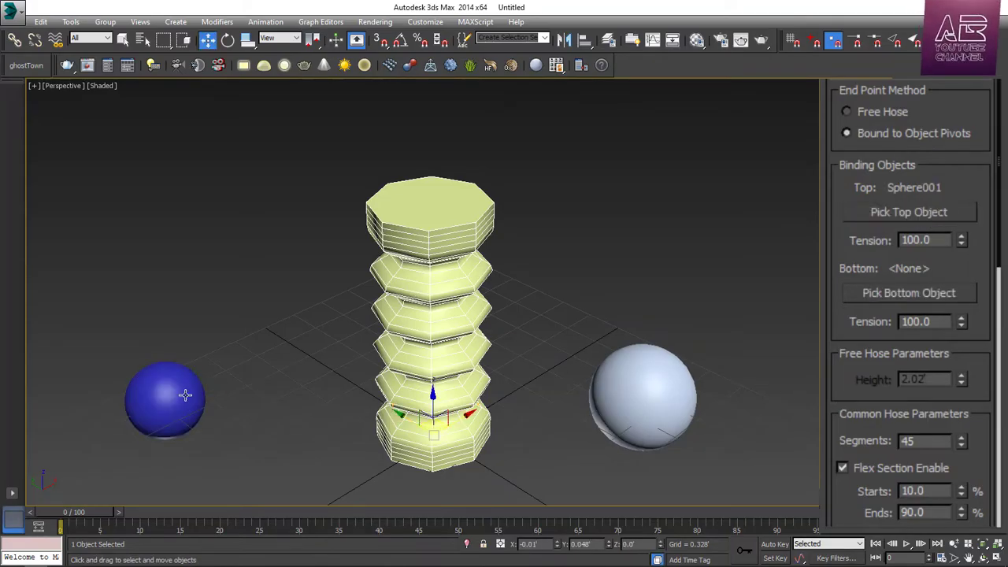
click(941, 293)
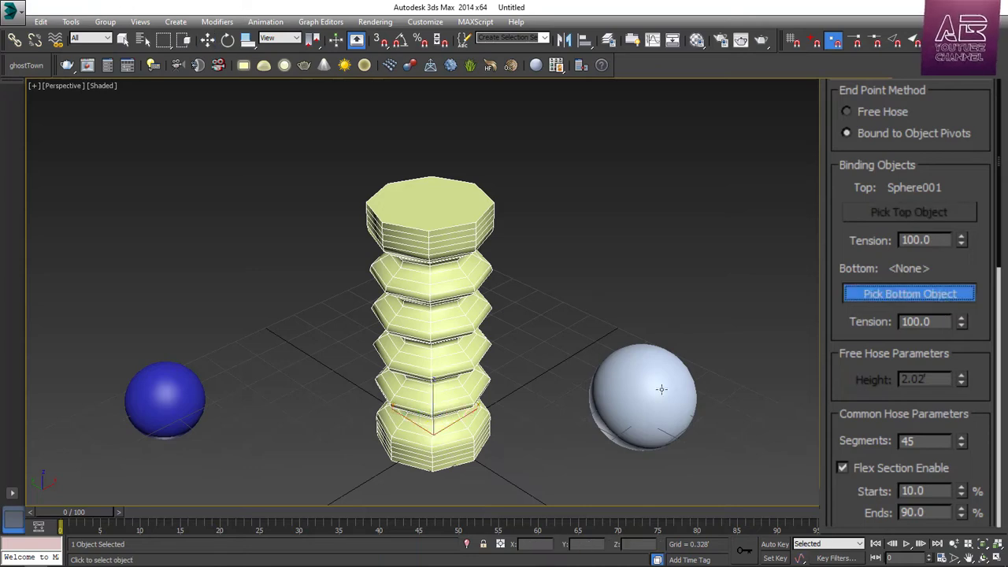
click(658, 389)
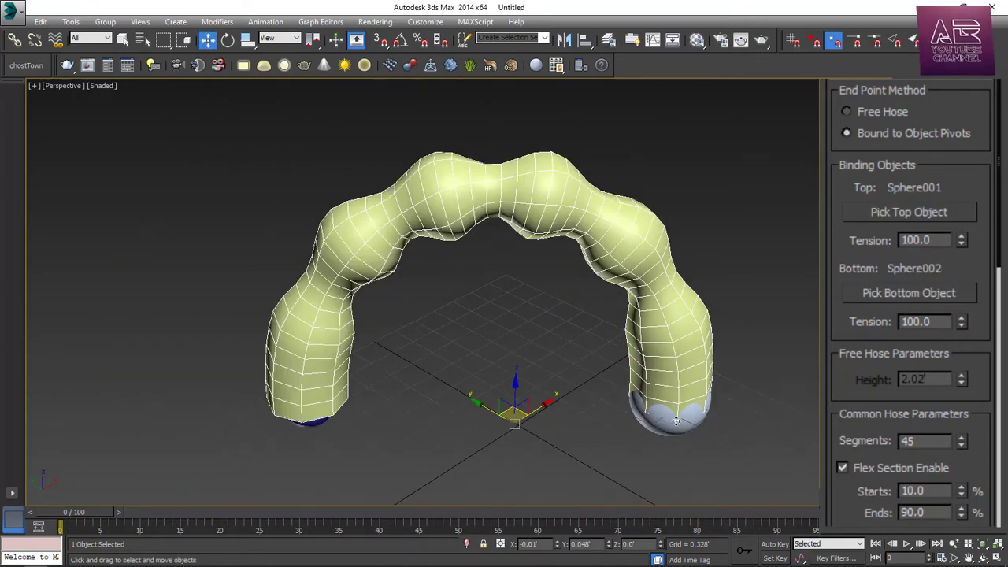
Step: Move and rotate the larger sphere to reposition and bend the attached end of the hose
click(675, 420)
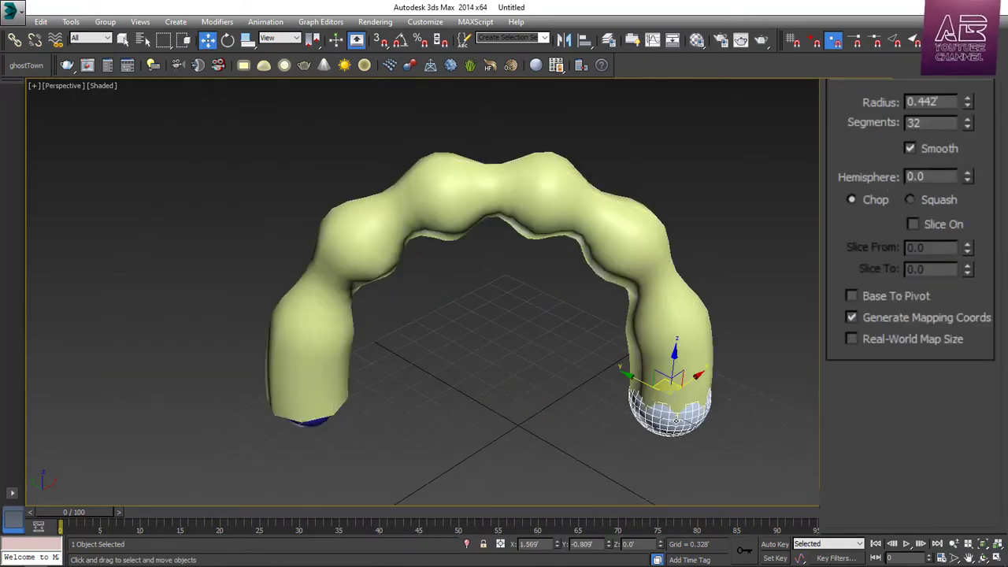
scroll(470, 370, down, 2)
scroll(602, 237, up, 2)
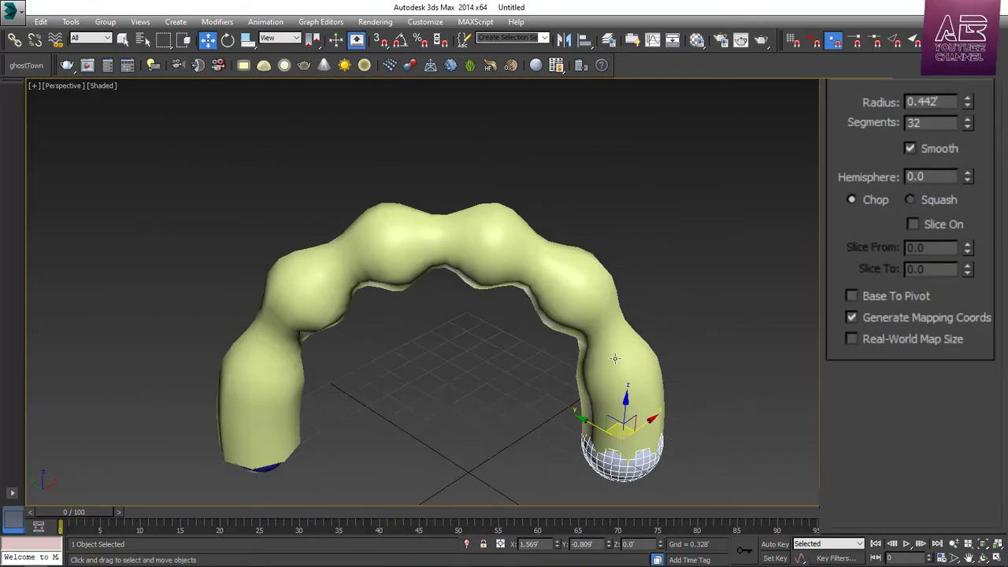
drag(634, 424, 609, 362)
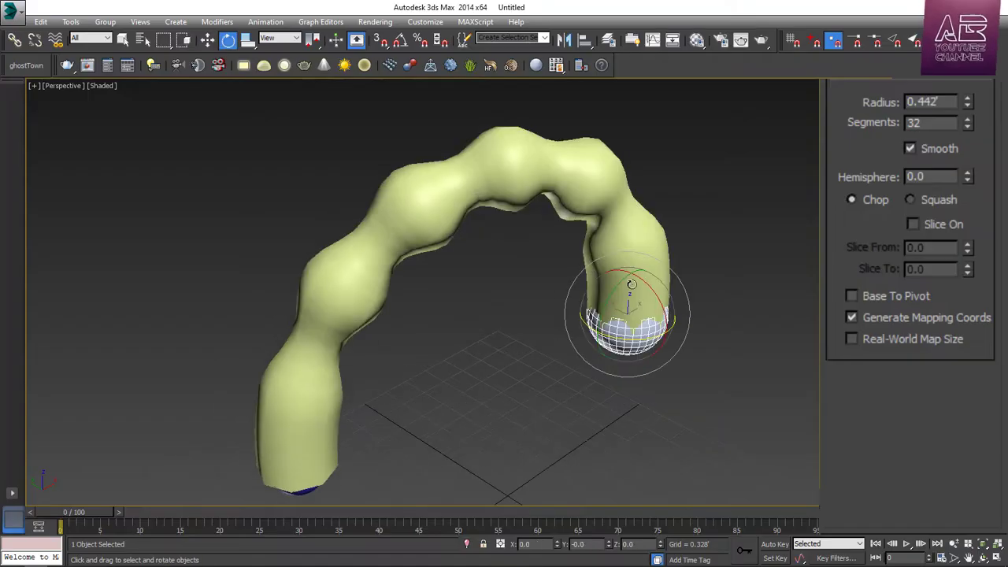
drag(617, 288, 666, 236)
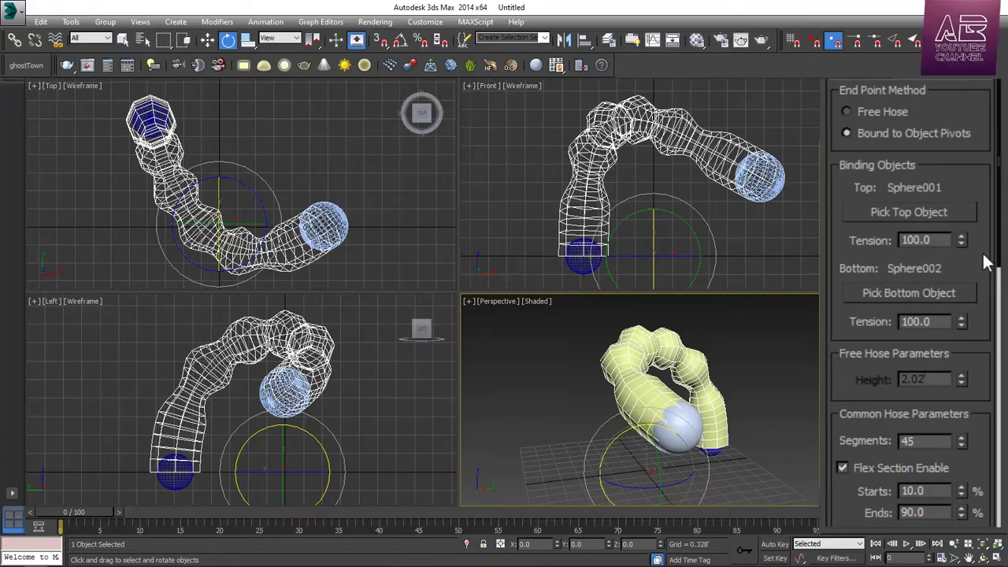
Step: Try binding tensions of 133 at the hose's top and 268 at its bottom, and set both back to 100
scroll(984, 221, down, 3)
scroll(983, 220, up, 3)
drag(964, 179, 1004, 198)
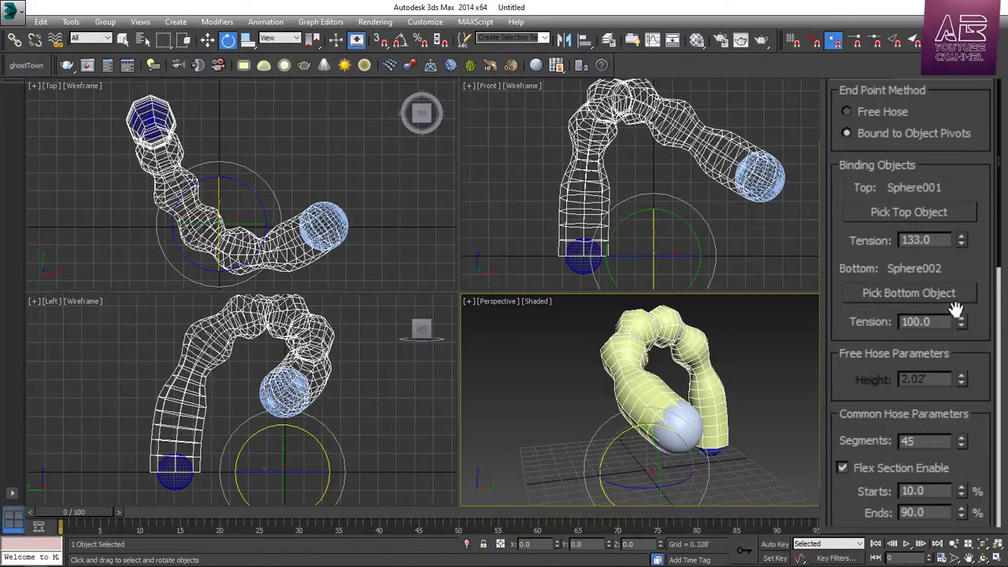
drag(963, 319, 976, 126)
double_click(921, 321)
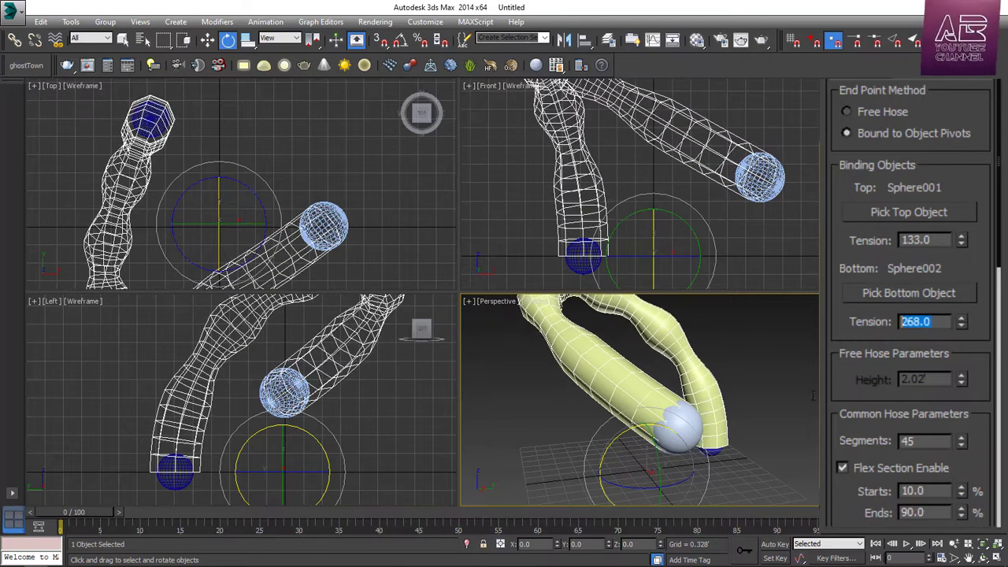
text(10)
drag(947, 240, 877, 304)
text(10)
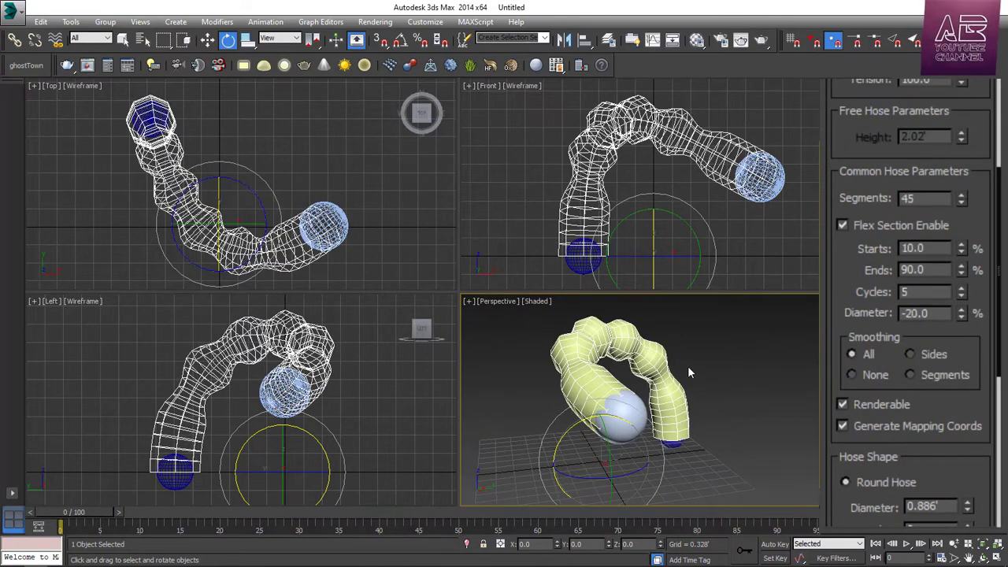
Step: Increase the hose's segments to 149 in the maximized perspective view
key(alt+w)
scroll(492, 248, up, 2)
alt+middle_drag(581, 257, 517, 277)
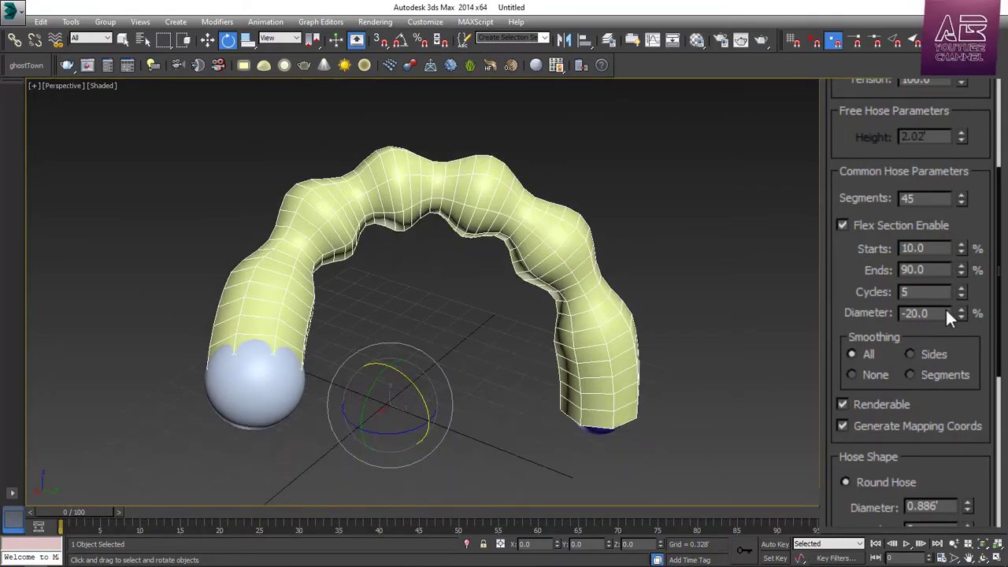
mouse_move(961, 198)
mouse_down()
mouse_move(960, 161)
mouse_move(960, 189)
mouse_up()
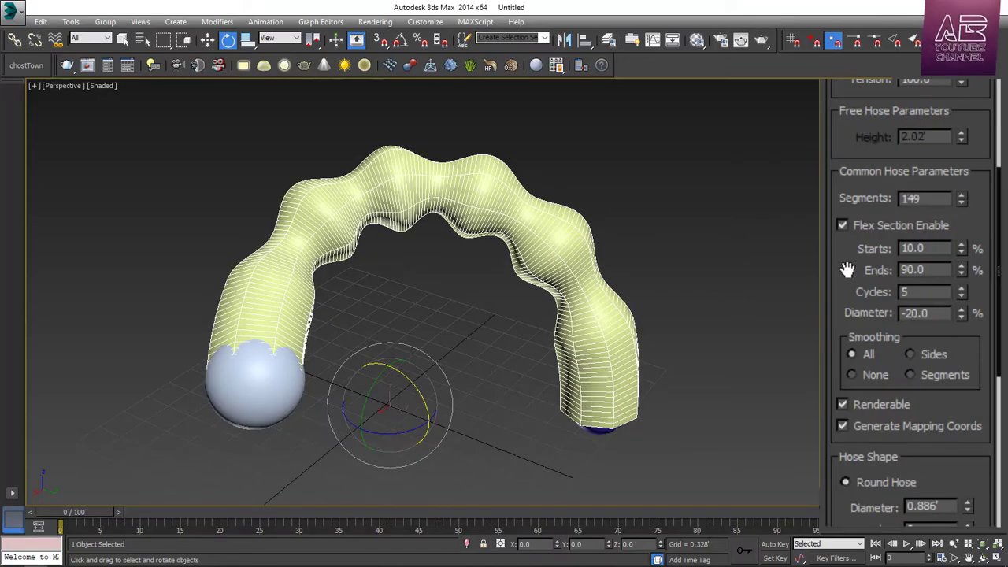
Step: Set the hose's flex section to start at 0% and end at 100%, with 26 cycles and a -16% diameter
mouse_move(847, 270)
mouse_down()
mouse_move(827, 241)
mouse_move(830, 271)
mouse_up()
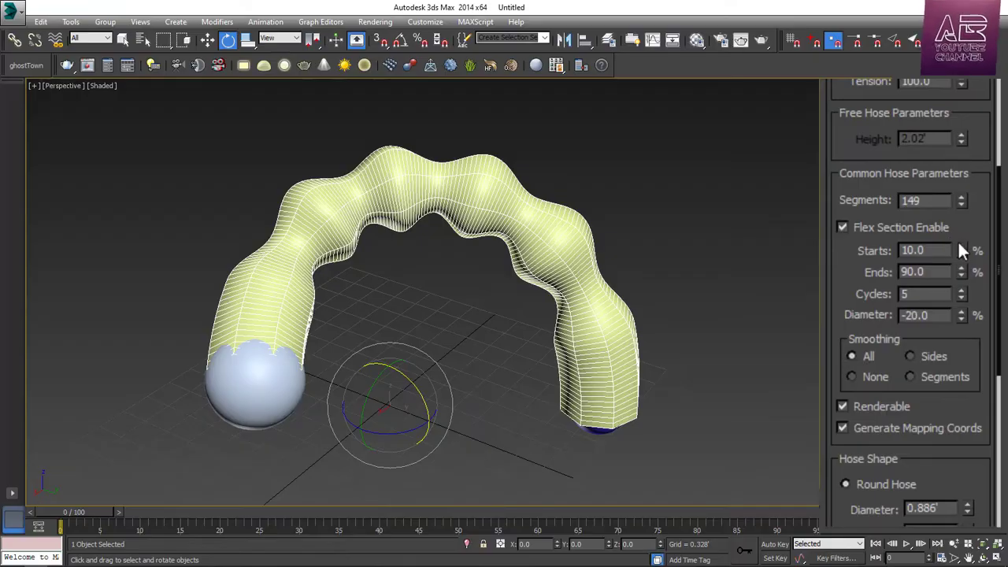
drag(960, 250, 975, 189)
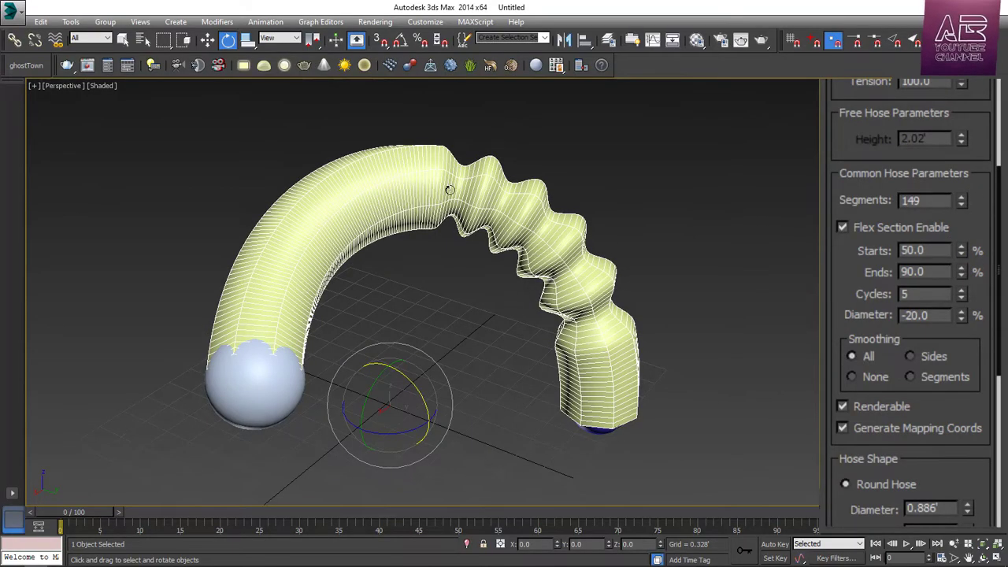
drag(960, 271, 973, 318)
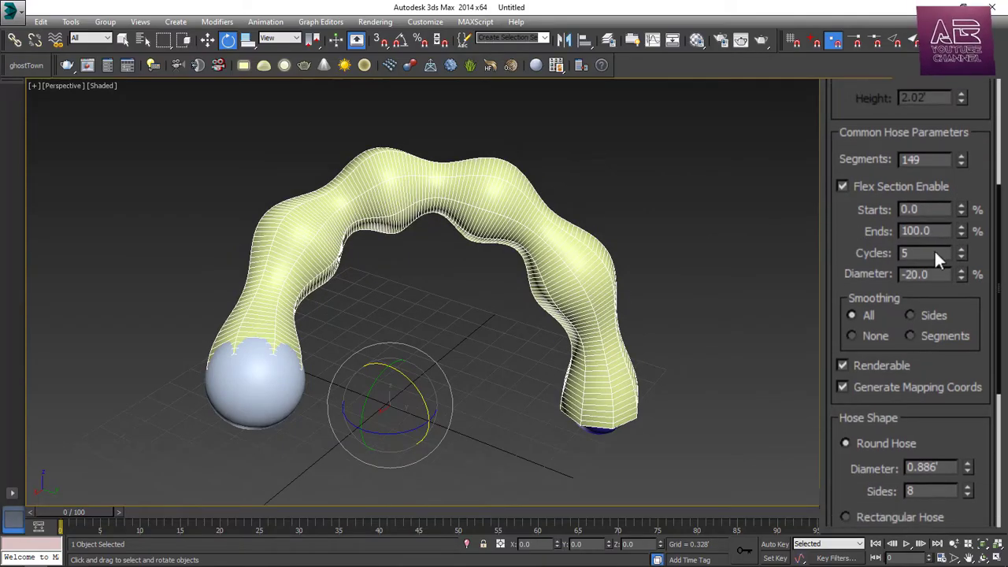
drag(961, 253, 969, 227)
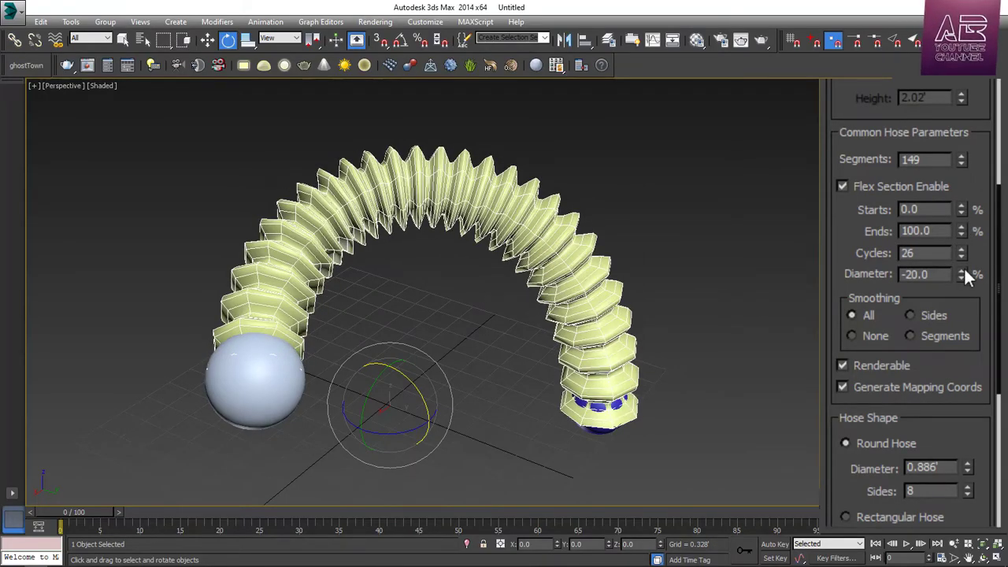
mouse_move(963, 268)
mouse_down()
mouse_move(963, 240)
mouse_move(964, 275)
mouse_move(964, 266)
mouse_up()
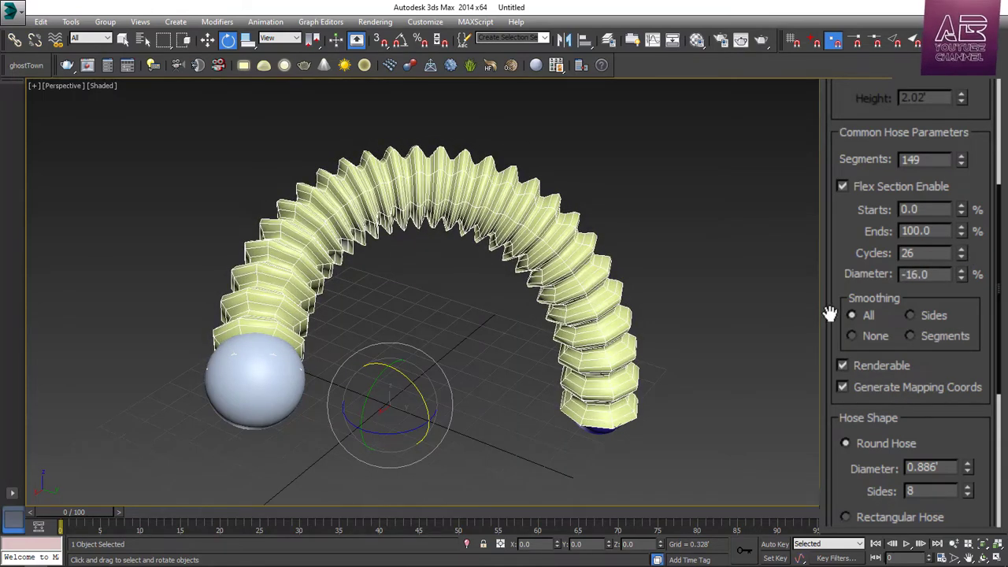
Step: Try the Sides, Segments and None smoothing options on the hose, and set smoothing back to All
drag(844, 312, 928, 185)
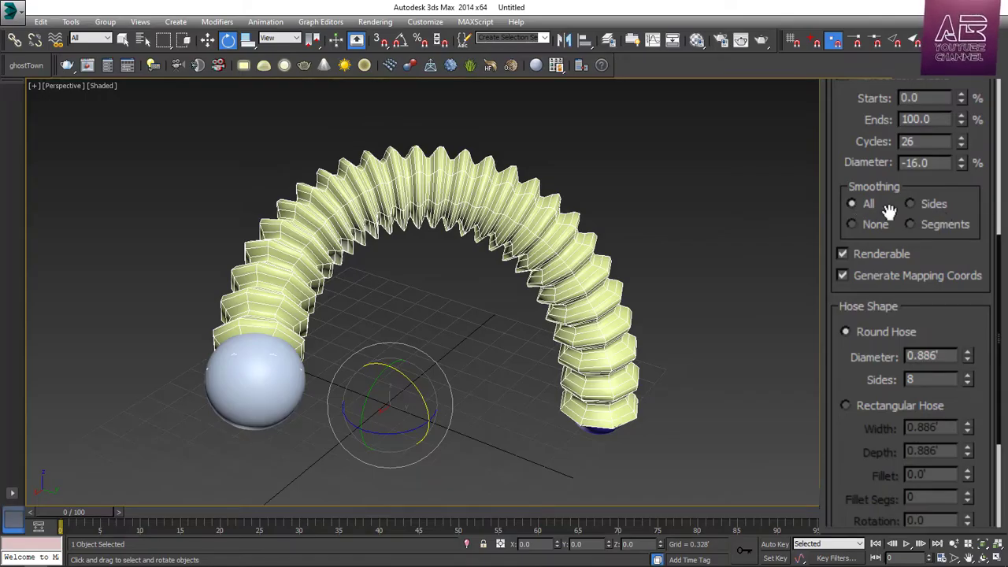
click(930, 203)
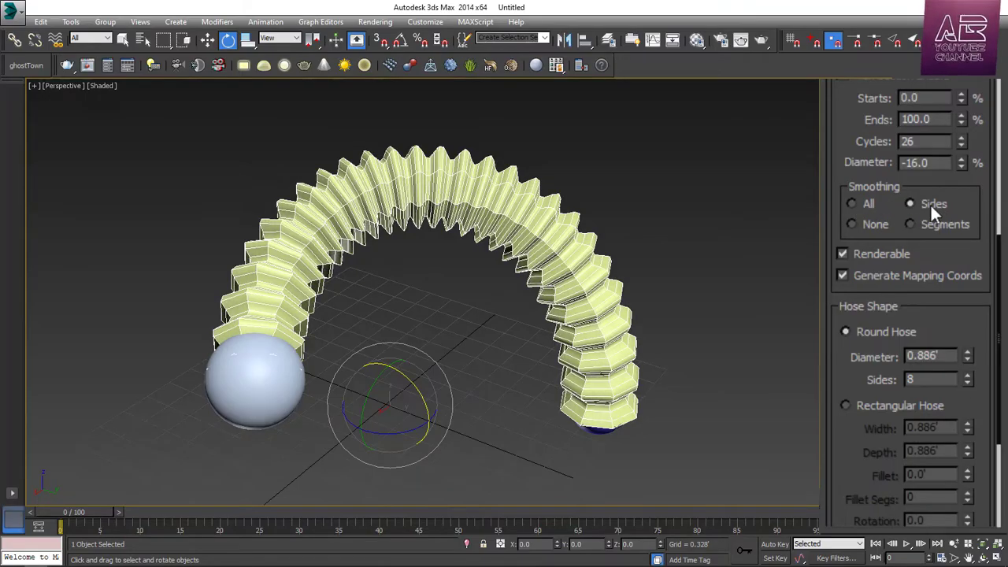
click(922, 225)
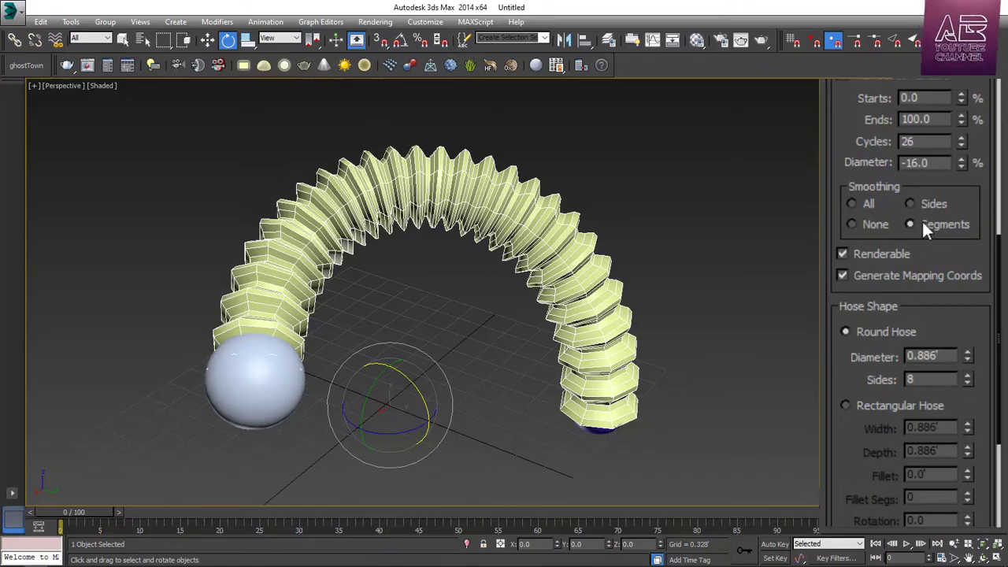
click(865, 226)
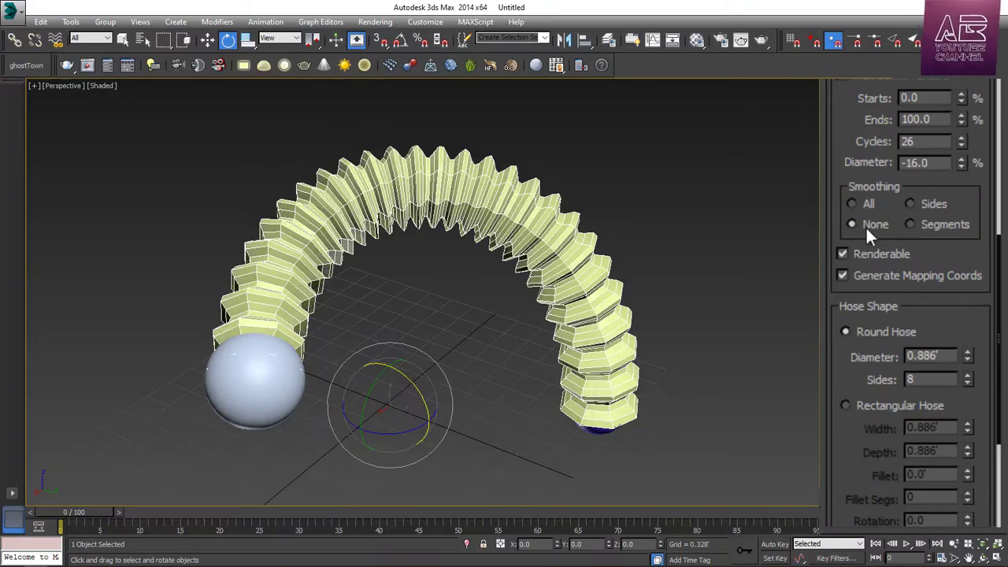
click(862, 200)
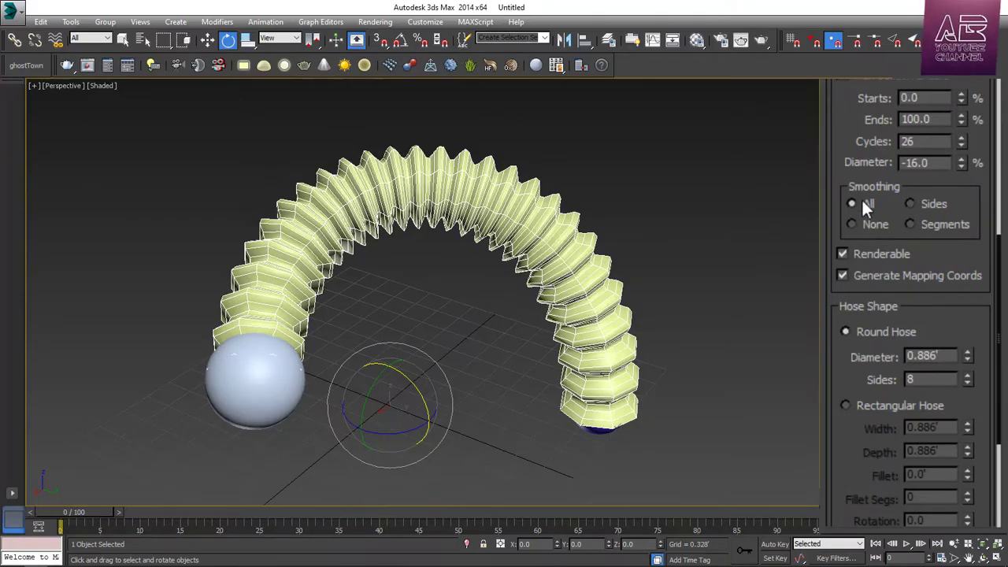
Step: Enlarge the round hose to a diameter of 1.283' with 49 sides
drag(840, 226, 850, 57)
click(968, 184)
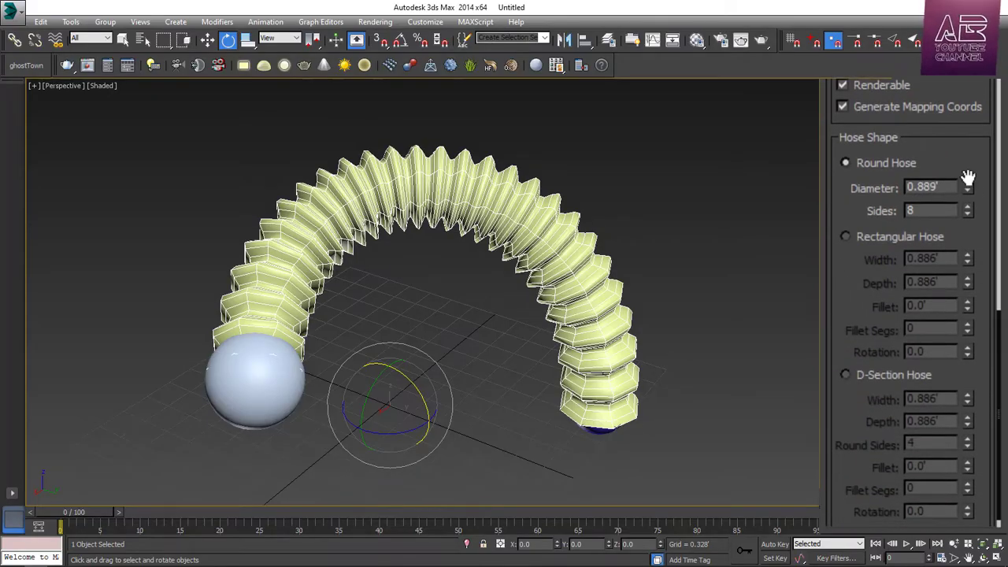
drag(967, 175, 968, 134)
drag(967, 197, 998, 167)
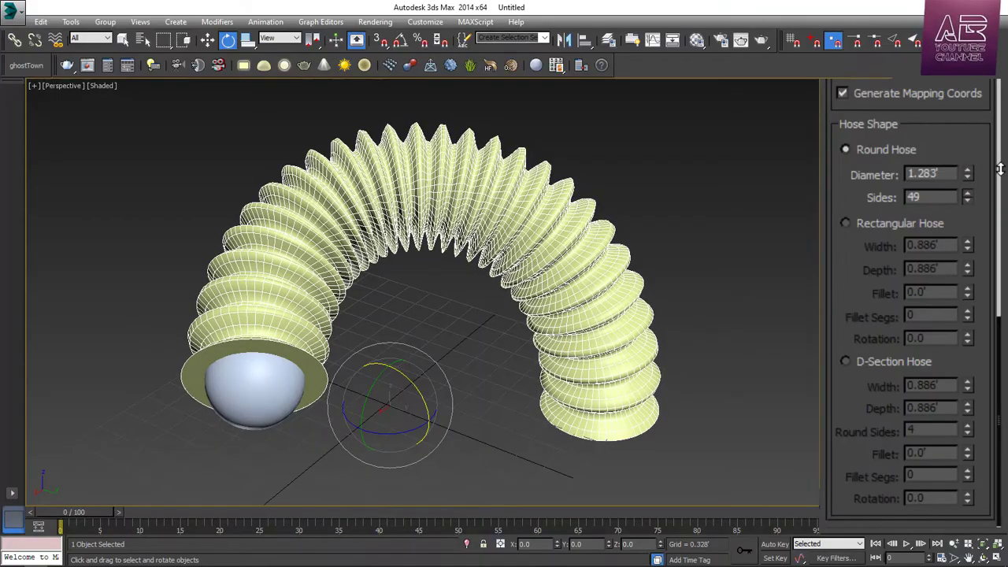
Step: Make the hose rectangular with width 1.053', depth 1.168', fillet 0.285', 35 fillet segments and rotation 361
click(899, 223)
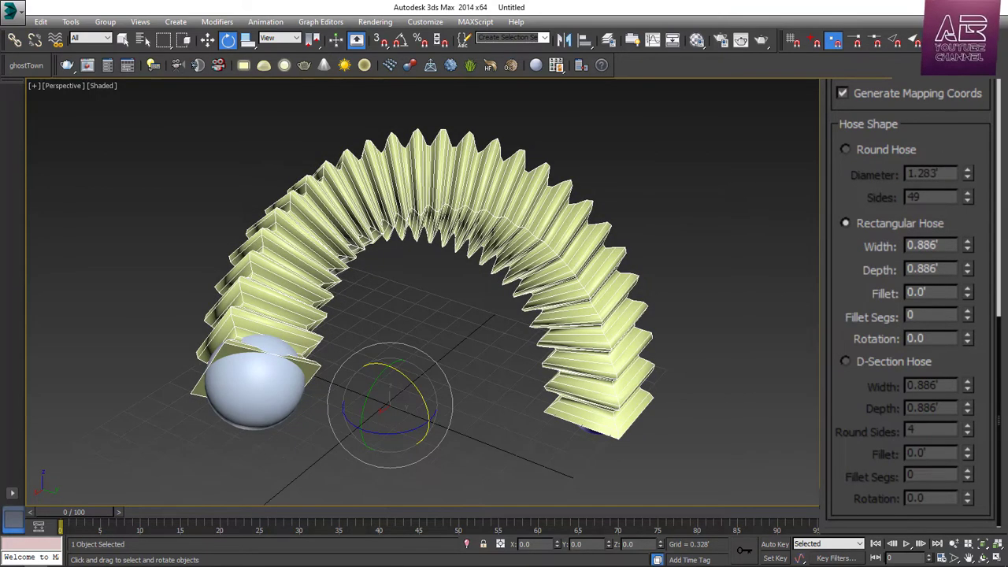
alt+middle_drag(487, 211, 444, 211)
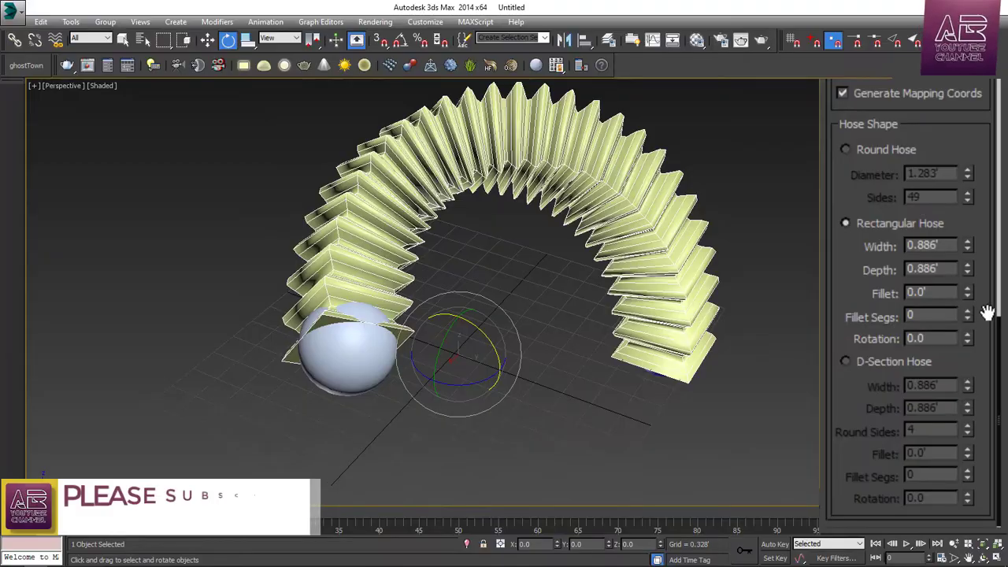
mouse_move(966, 245)
mouse_down()
mouse_move(967, 224)
mouse_move(965, 264)
mouse_move(989, 209)
mouse_move(983, 283)
mouse_move(981, 236)
mouse_up()
drag(966, 314, 972, 272)
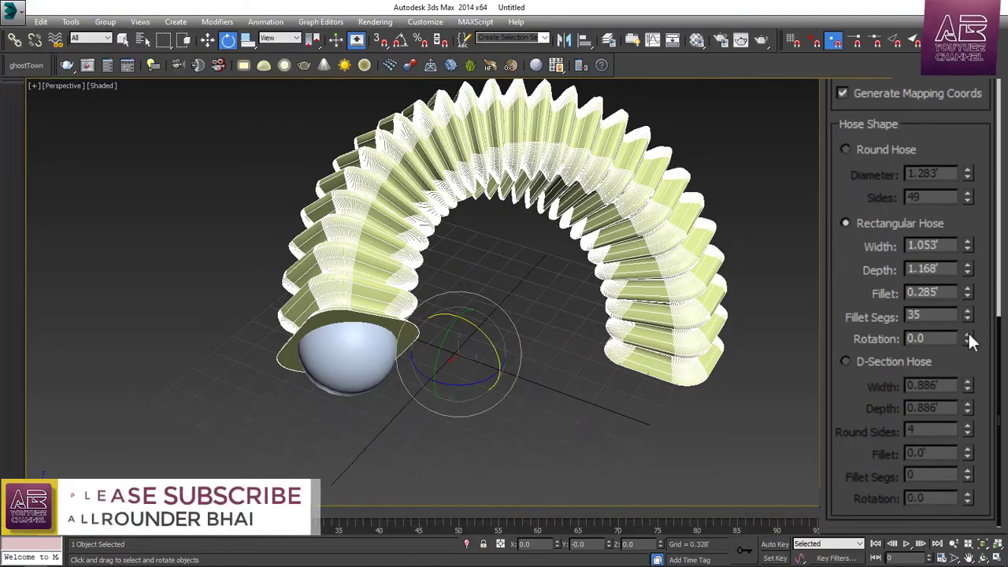
drag(967, 334, 973, 280)
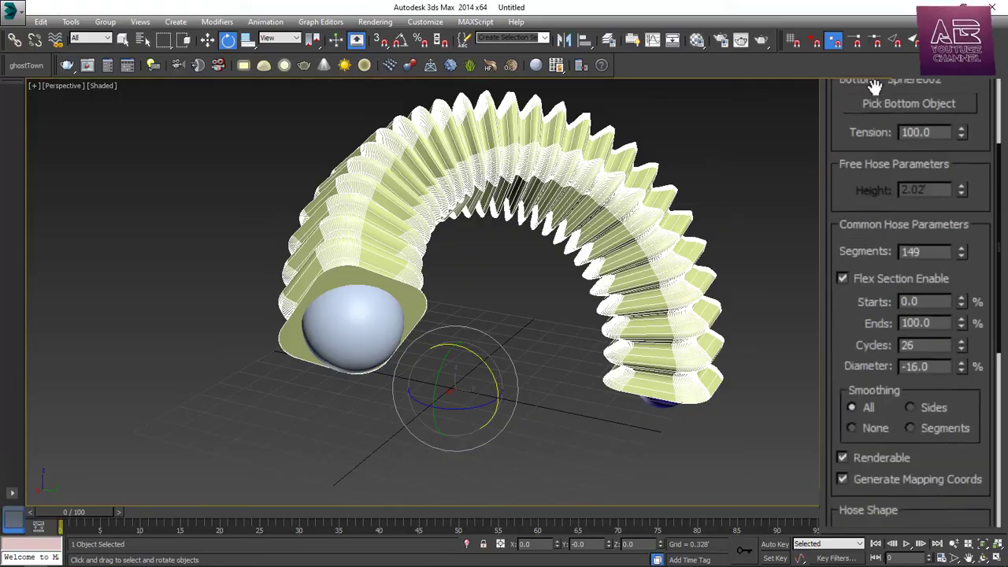
drag(933, 426, 932, 45)
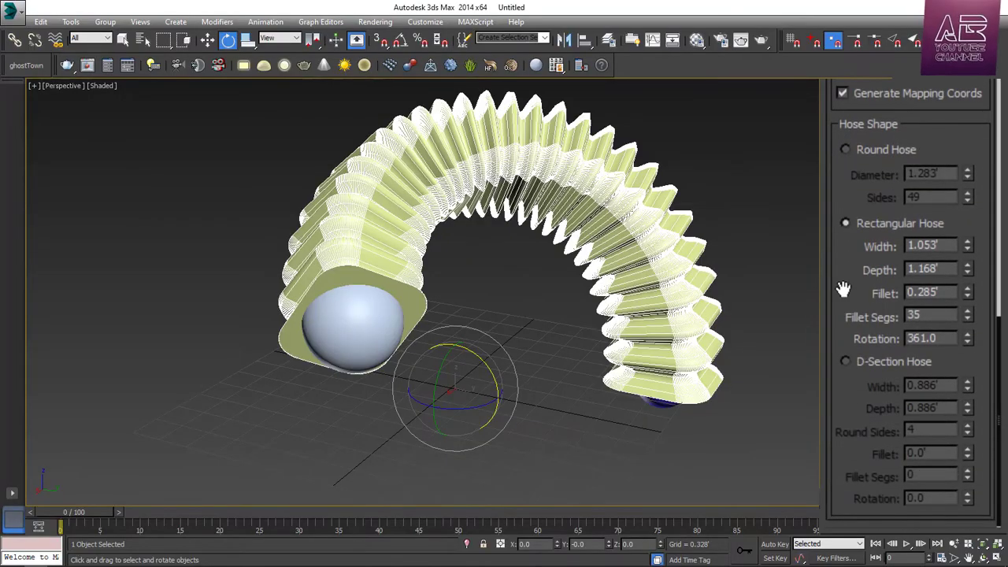
Step: Switch to a D-Section hose with width 1.421', depth 1.811', 45 round sides, fillet 0.594' and 72 fillet segments, and rotate its section
click(846, 362)
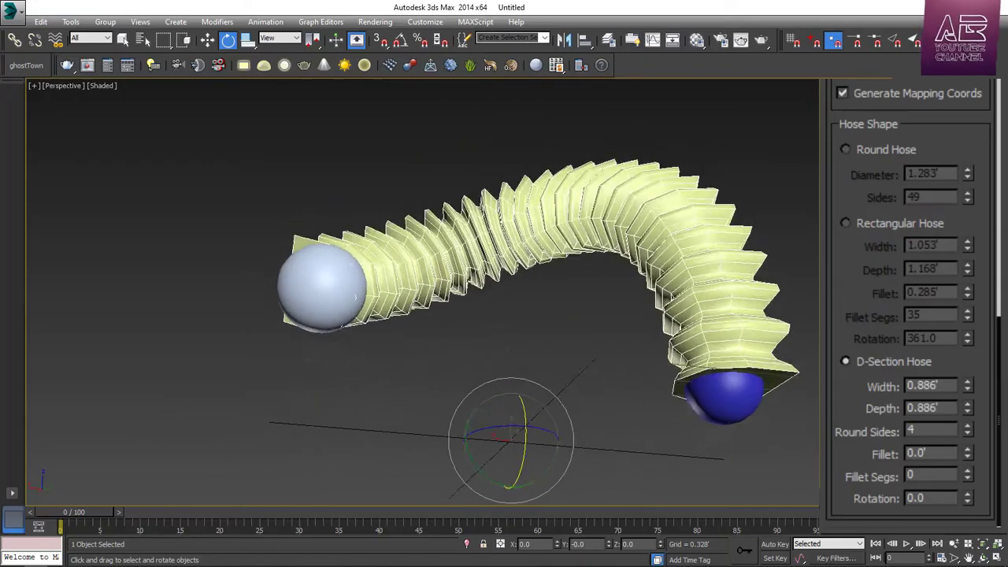
alt+middle_drag(512, 315, 477, 187)
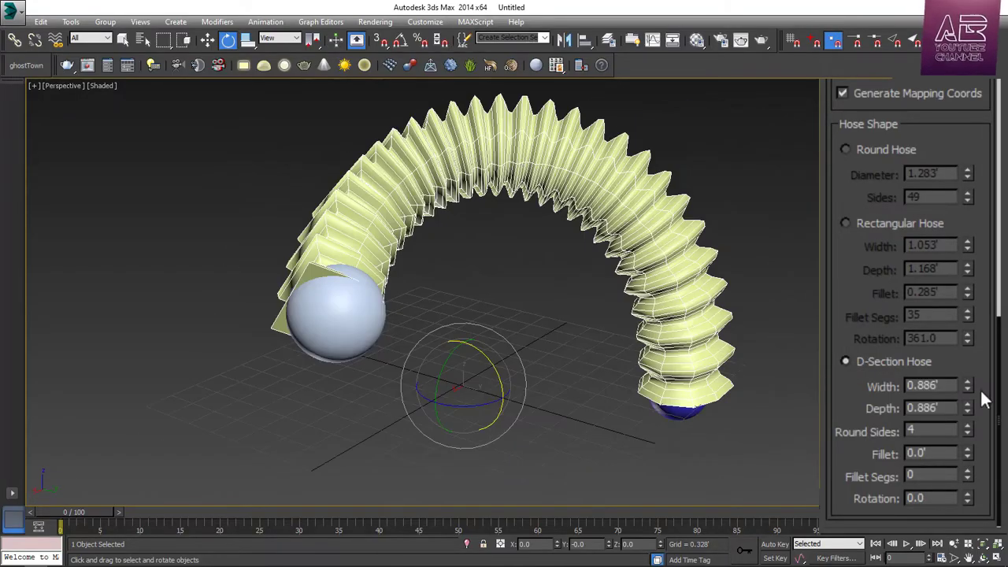
drag(968, 385, 976, 264)
drag(968, 431, 1005, 371)
drag(968, 452, 1000, 309)
drag(967, 474, 981, 392)
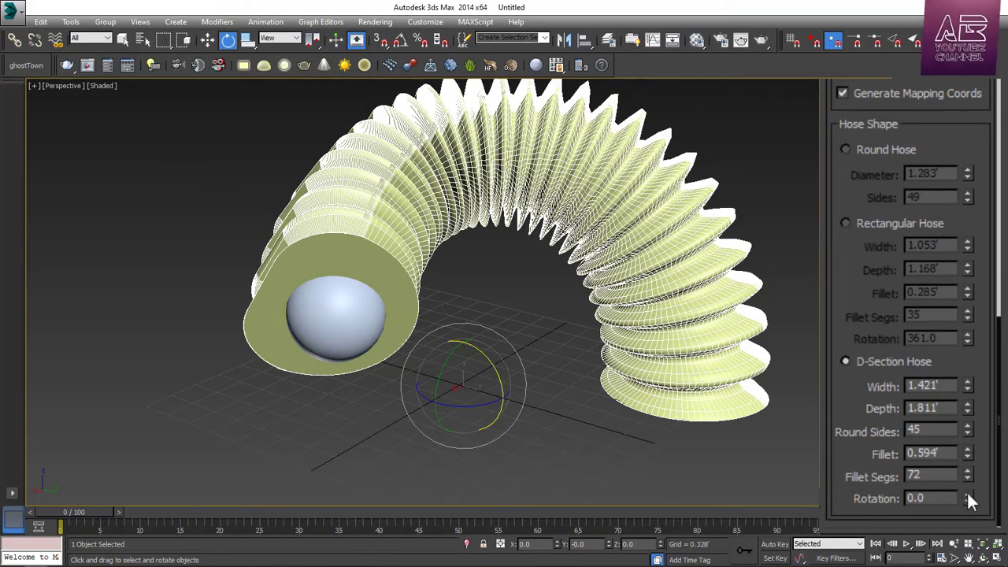
drag(967, 498, 969, 441)
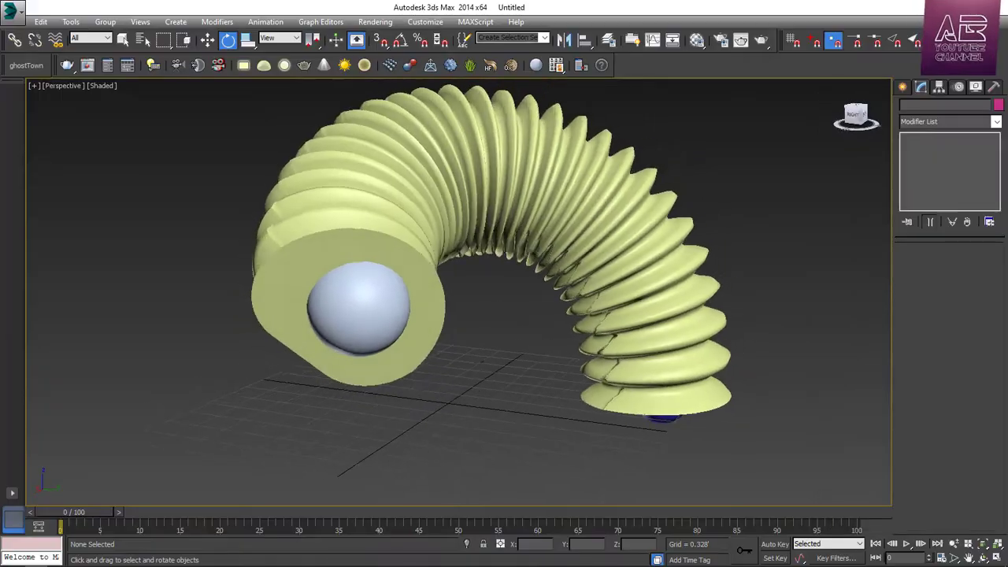
Step: Review the finished D-section hose and its parameters, and delete all objects from the scene
alt+middle_drag(481, 362, 660, 298)
click(635, 316)
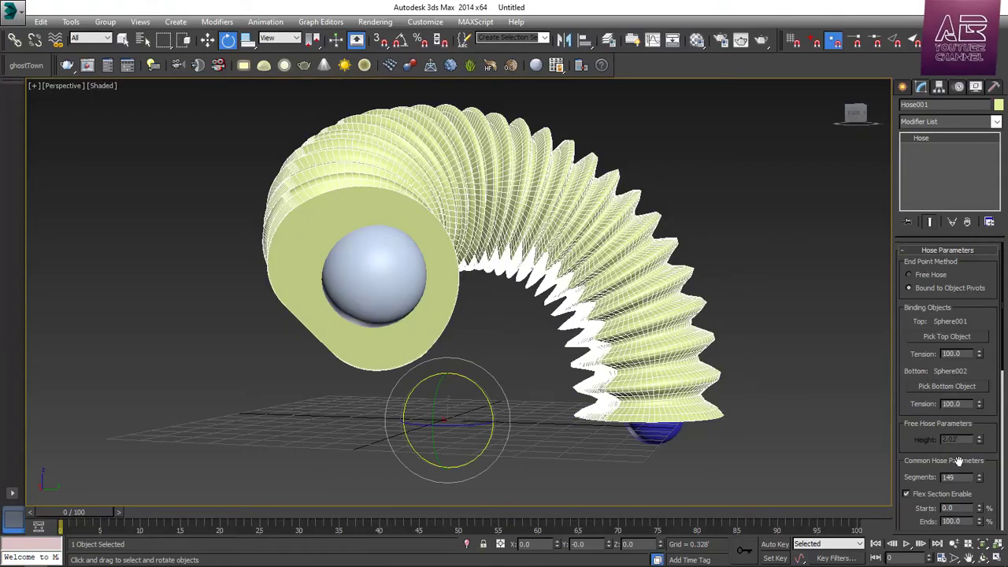
drag(921, 446, 958, 408)
key(ctrl+a)
key(Delete)
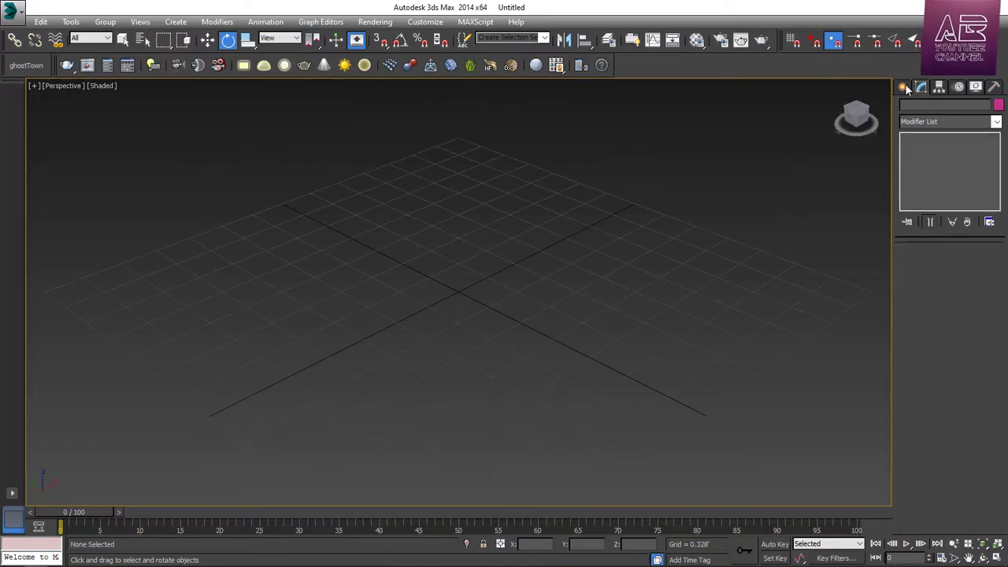
Step: Create a Prism extended primitive at the grid centre with the Base/Apex method, side 1 about 1.56' and side 2 about 1.65'
click(903, 87)
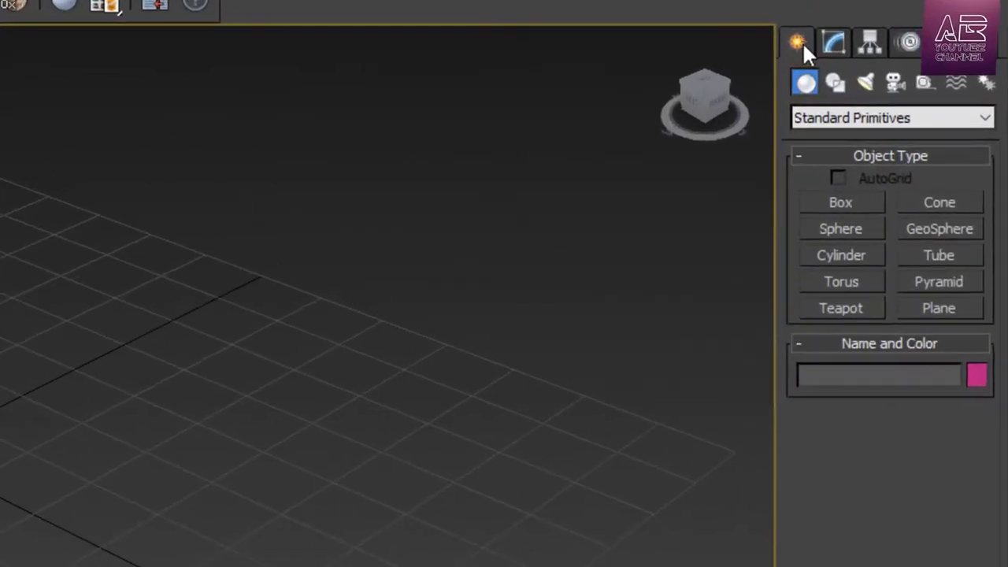
click(950, 123)
click(937, 143)
click(850, 361)
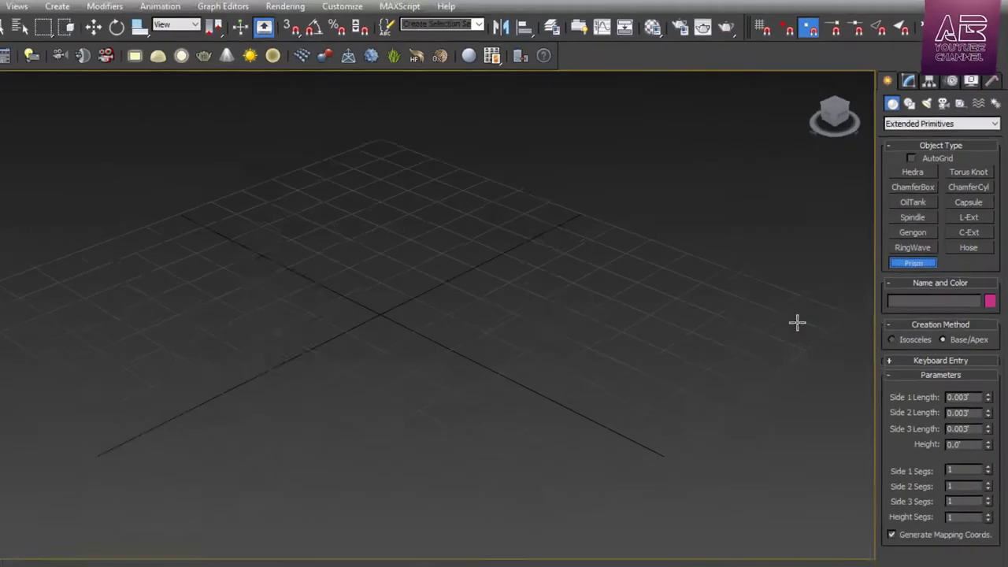
drag(459, 289, 692, 272)
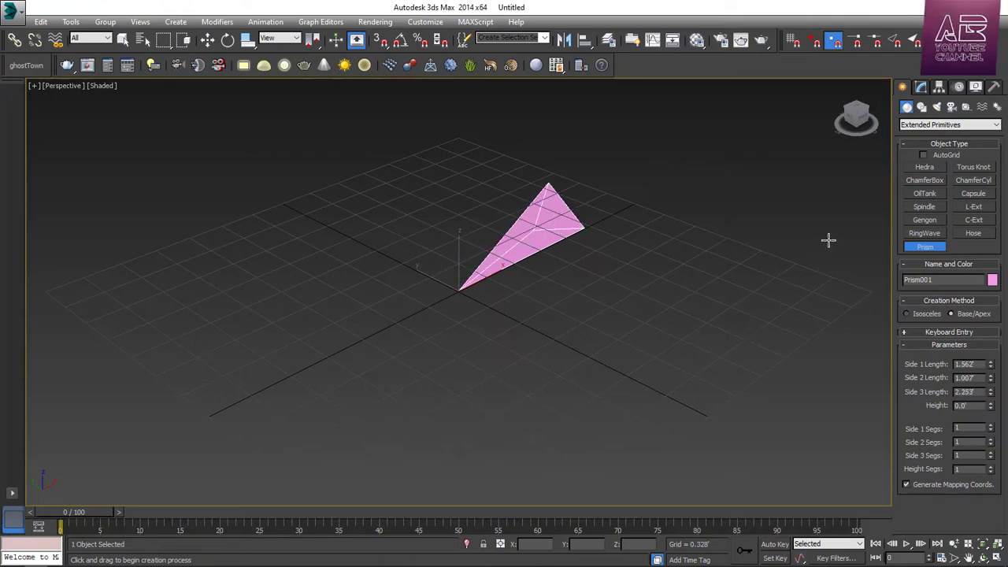
click(752, 214)
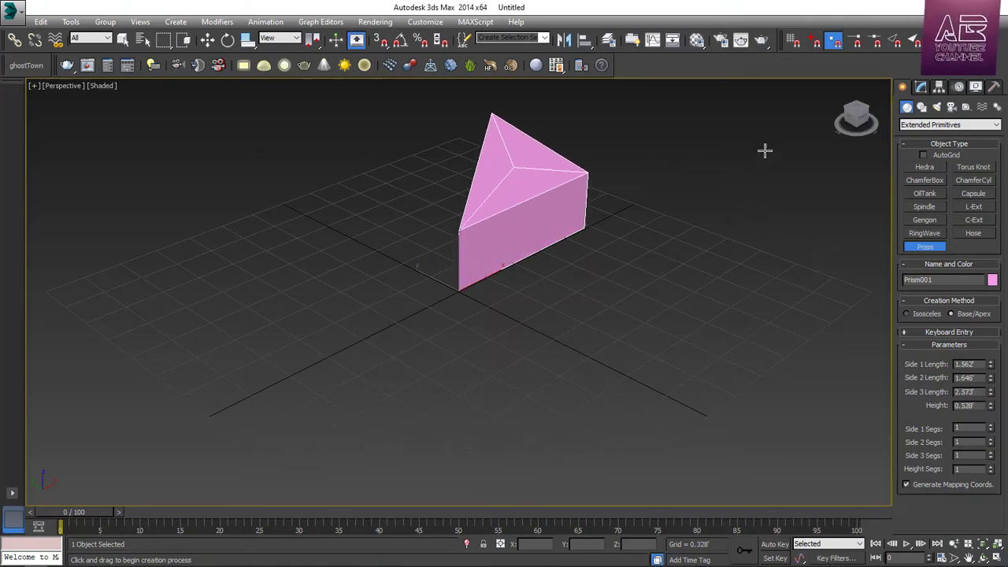
click(778, 118)
Step: Set the prism's side lengths to 1.907', 1.762' and 2.297' and its height to 2.413'
alt+middle_drag(643, 253, 603, 445)
drag(978, 255, 989, 221)
mouse_move(978, 278)
mouse_down()
mouse_move(962, 368)
mouse_move(987, 225)
mouse_move(983, 268)
mouse_up()
drag(978, 300, 983, 265)
drag(979, 323, 986, 174)
Step: Set the prism's side segments to 10, 20 and 15 and its height segments to 11
drag(980, 361, 981, 266)
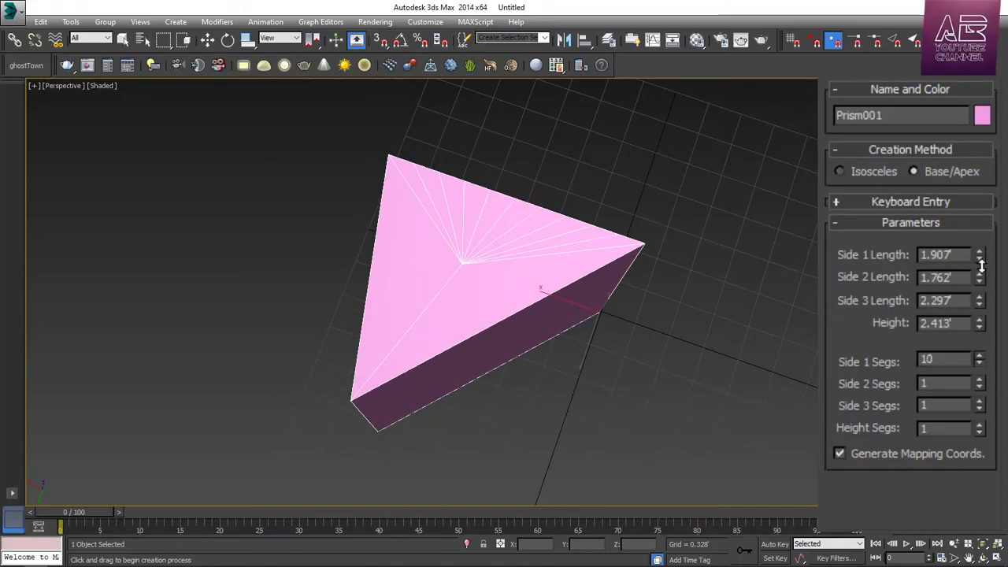
drag(979, 429, 990, 326)
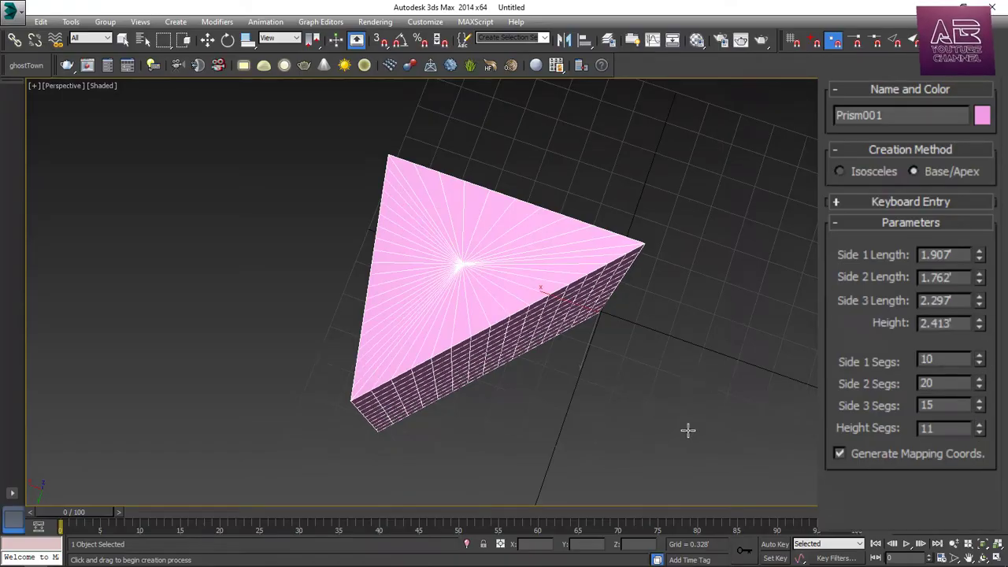
Step: Delete the prism and draw a new one in the Perspective viewport of the four-viewport layout
alt+middle_drag(686, 428, 735, 383)
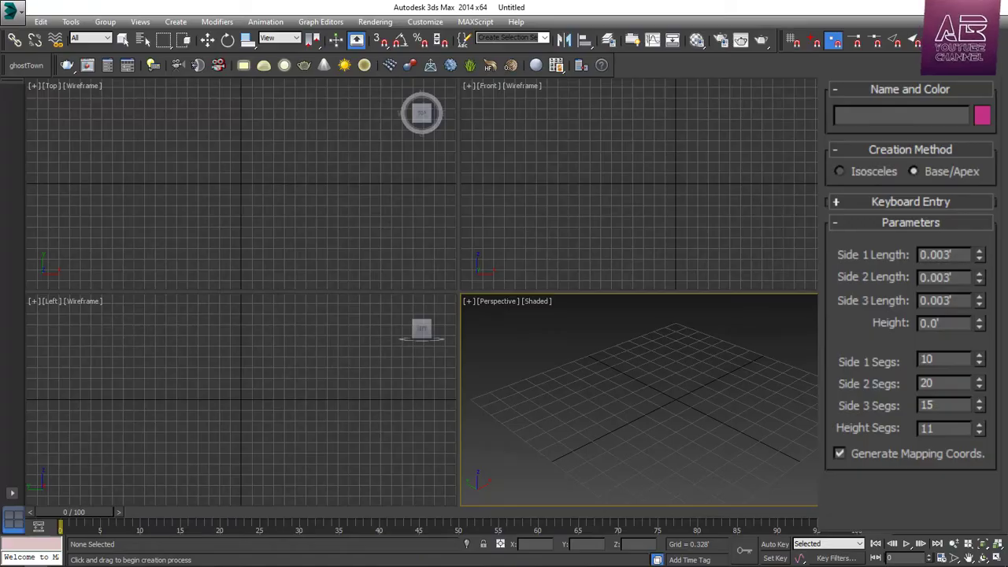
drag(651, 401, 781, 385)
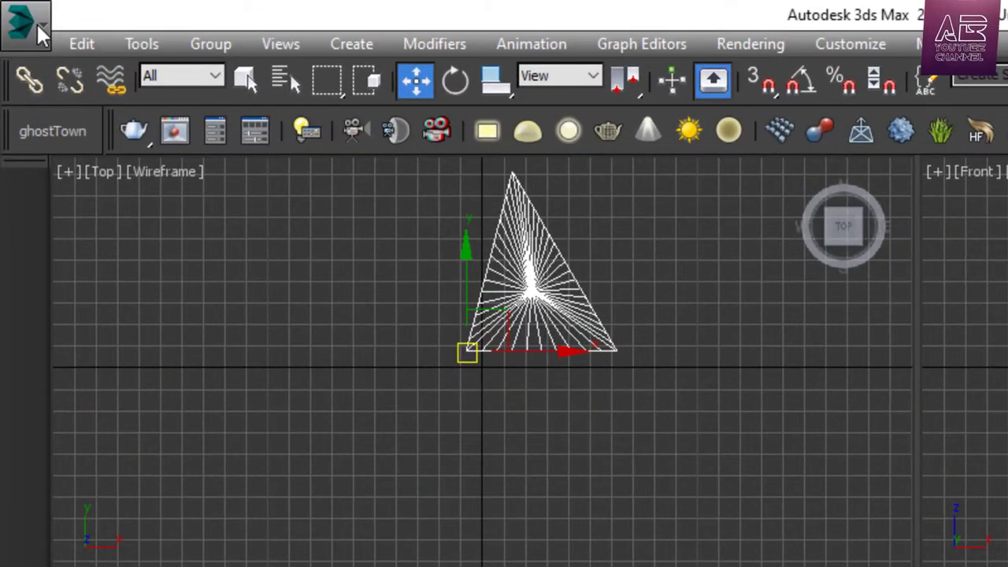
Step: Save the scene to the Desktop as "class 2" in the 3ds Max 2012 (*.max) format
click(15, 12)
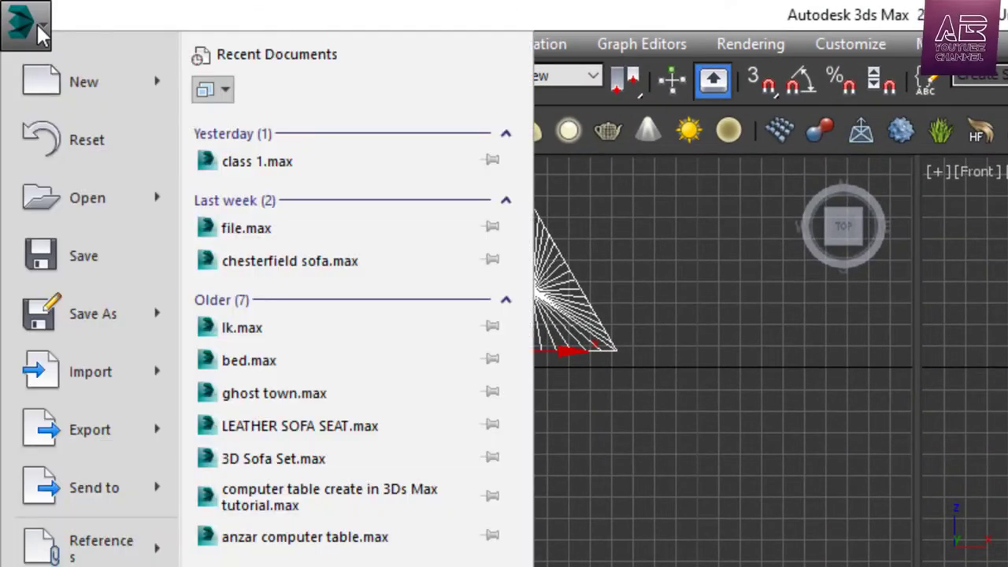
click(80, 254)
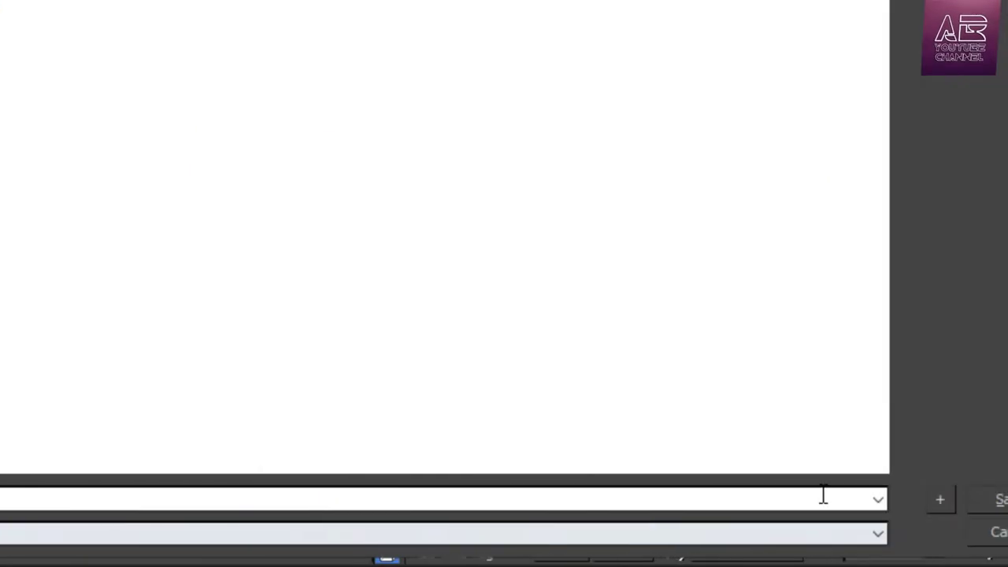
click(797, 535)
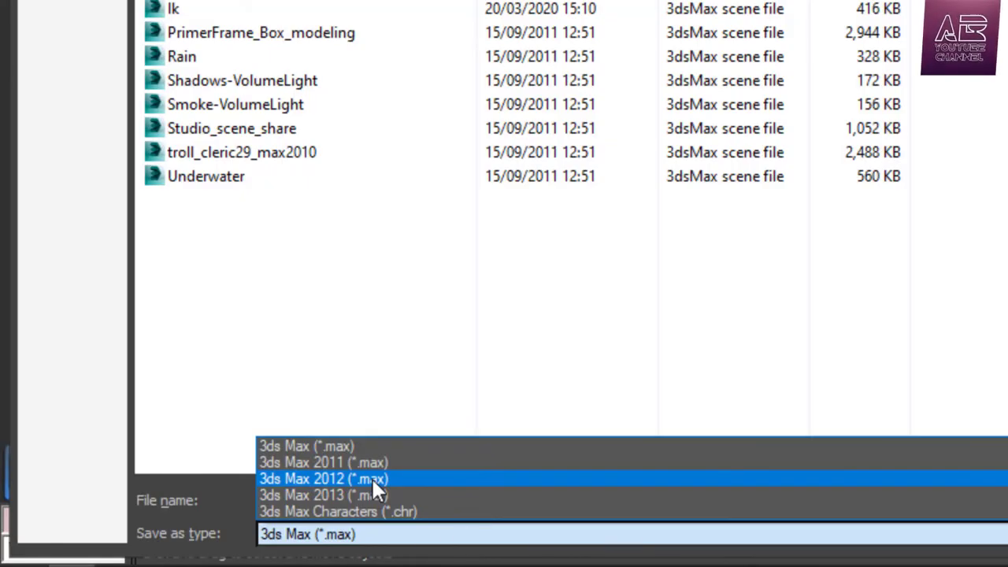
click(376, 480)
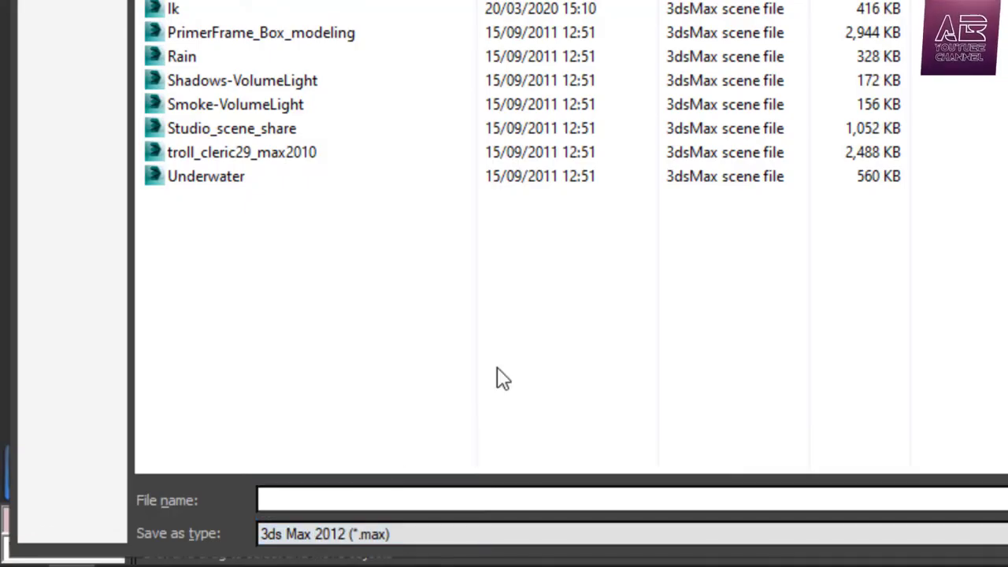
click(324, 493)
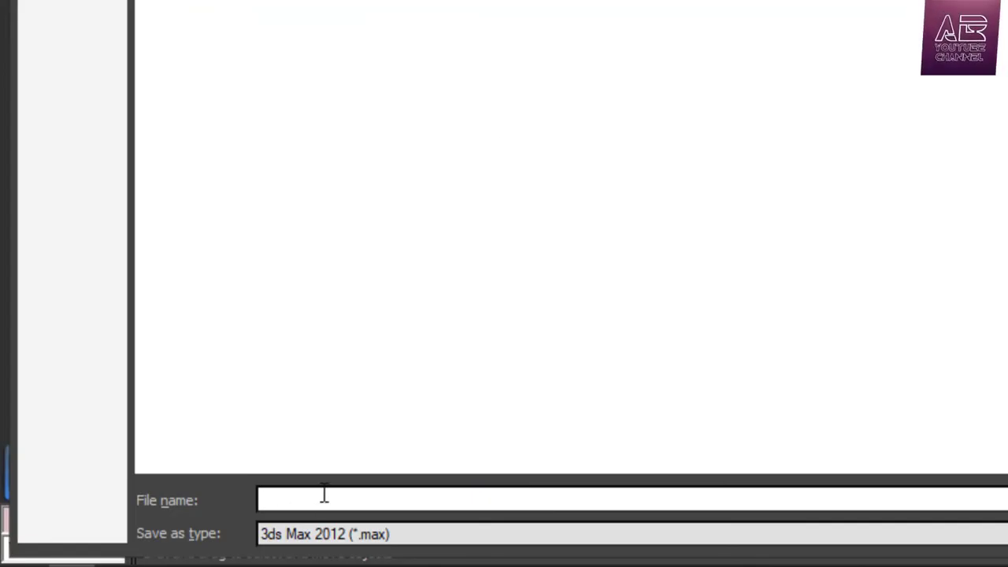
text(class 2)
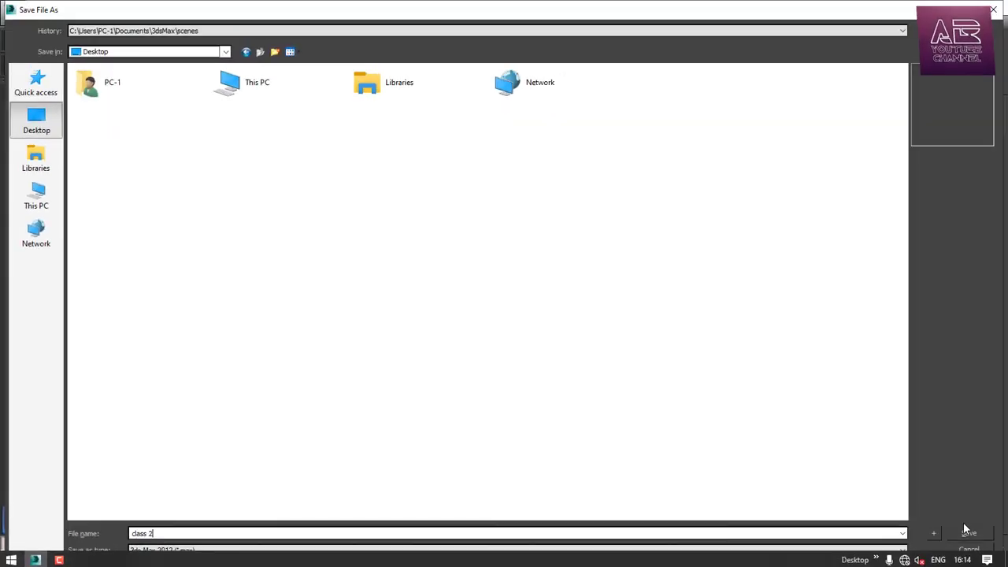
click(967, 531)
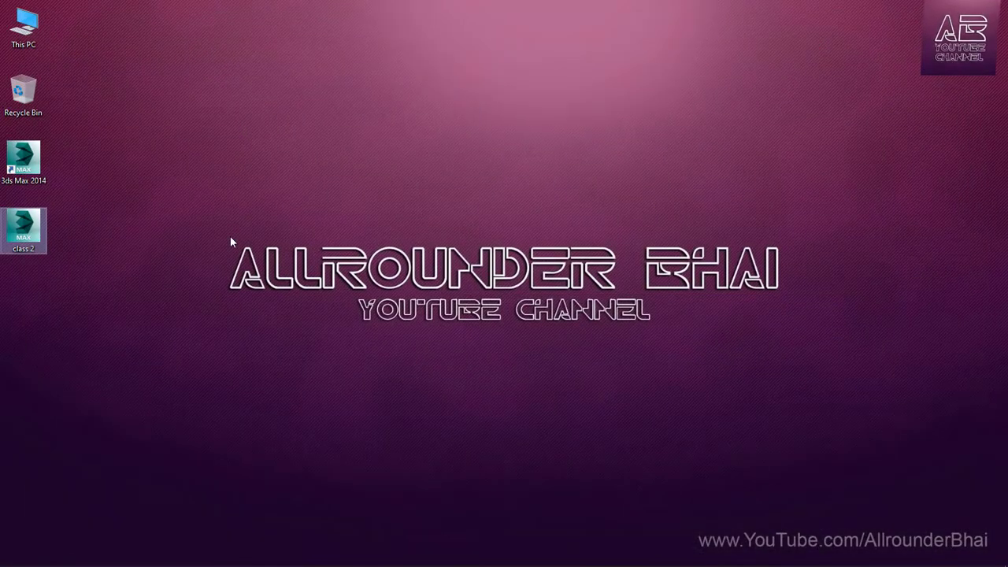